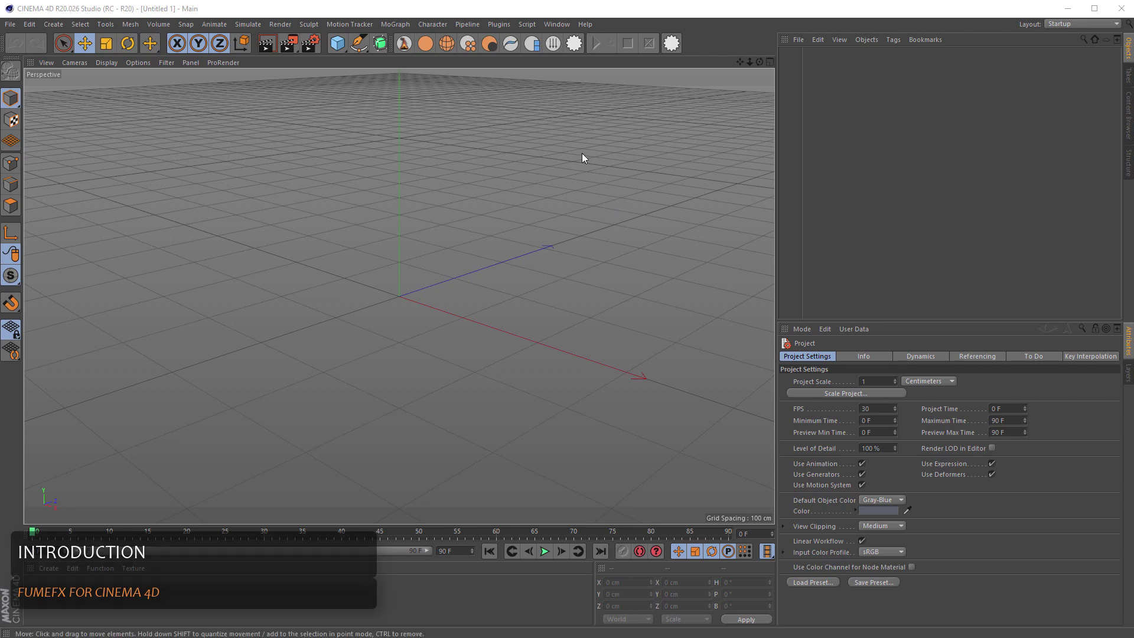
# Show the Plugins > FumeFX menu and its Help submenu with the Online Help entry
pyautogui.click(500, 25)
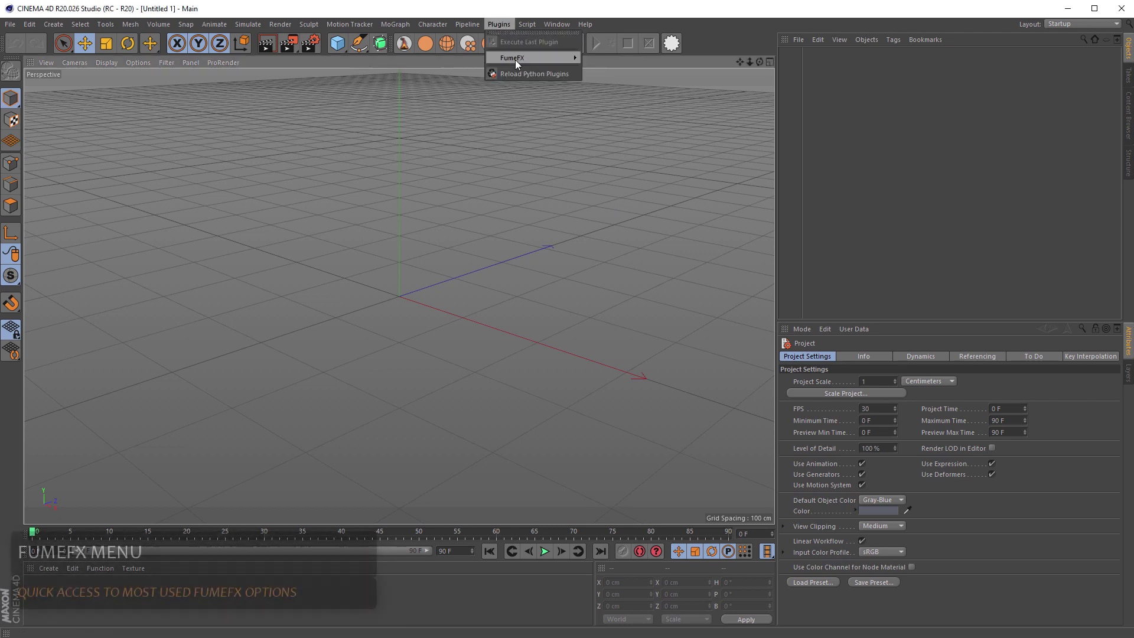
pyautogui.moveTo(516, 59)
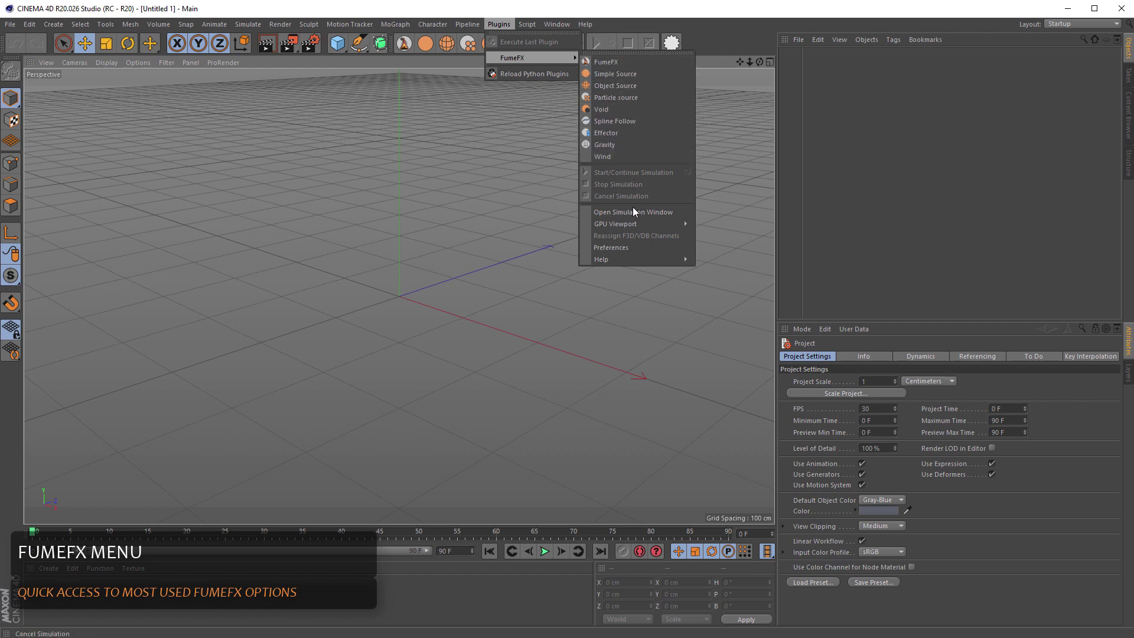
pyautogui.moveTo(637, 257)
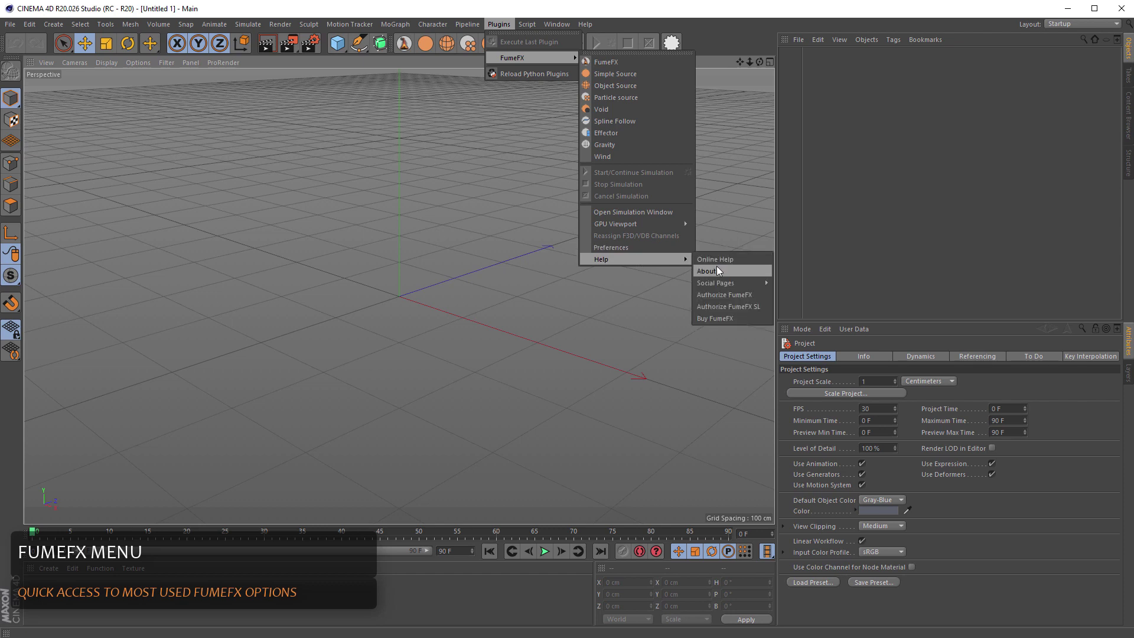
pyautogui.moveTo(722, 282)
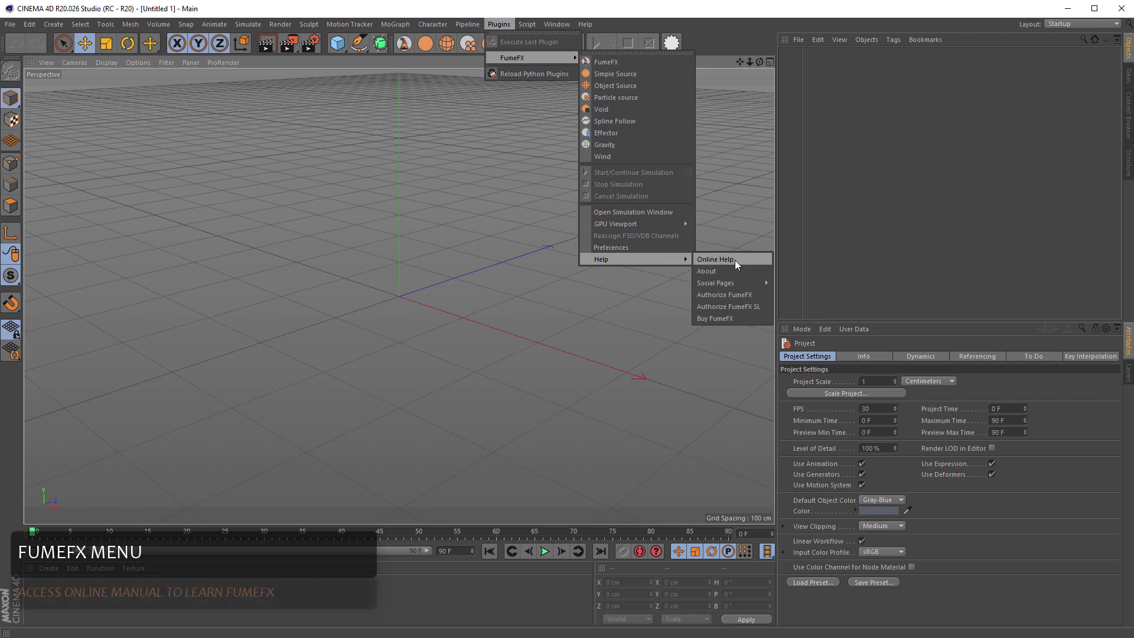
# Browse the FumeFX online manual to User Guide > FumeFX > Viewport, then close the browser
pyautogui.click(735, 260)
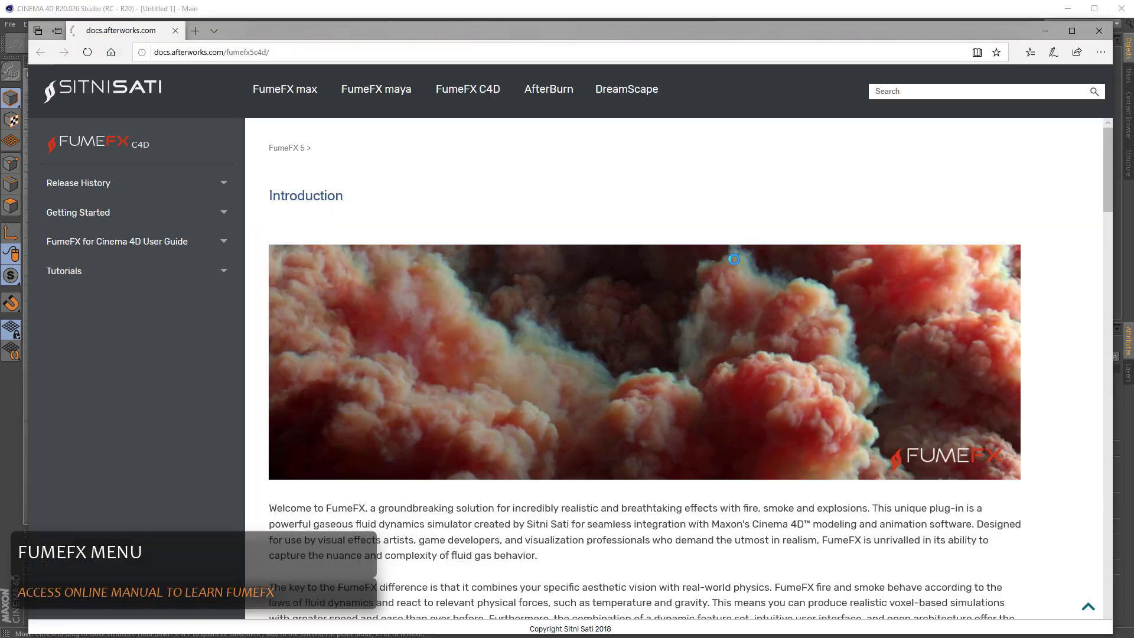
pyautogui.scroll(-10, 625, 318)
pyautogui.scroll(-20, 625, 319)
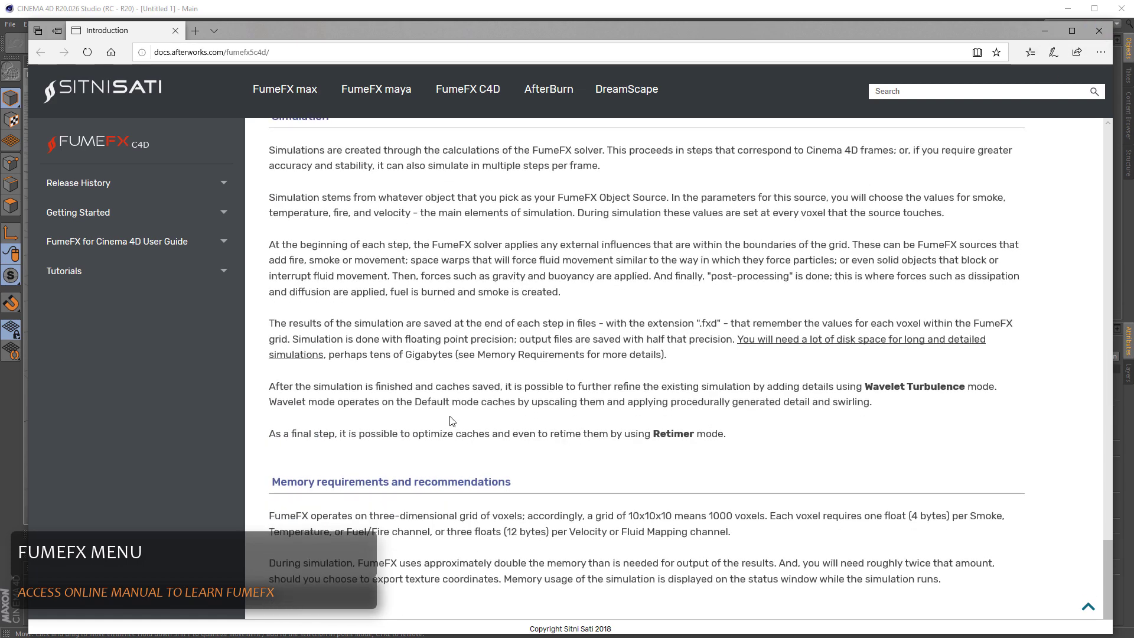
pyautogui.scroll(6, 452, 421)
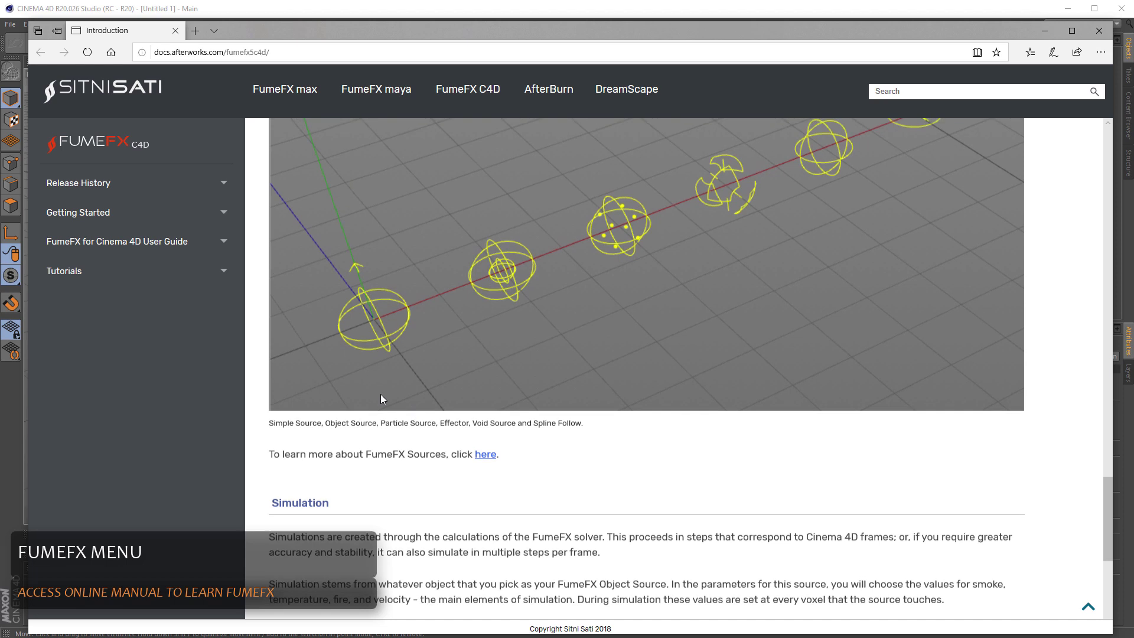
pyautogui.click(224, 240)
pyautogui.click(224, 267)
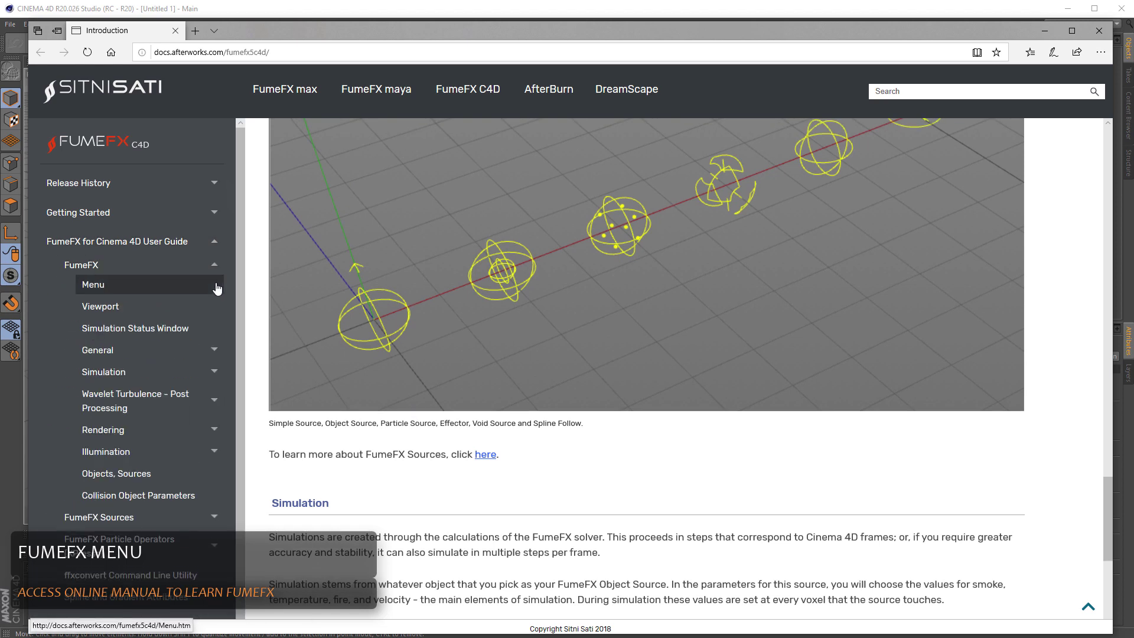
pyautogui.click(217, 306)
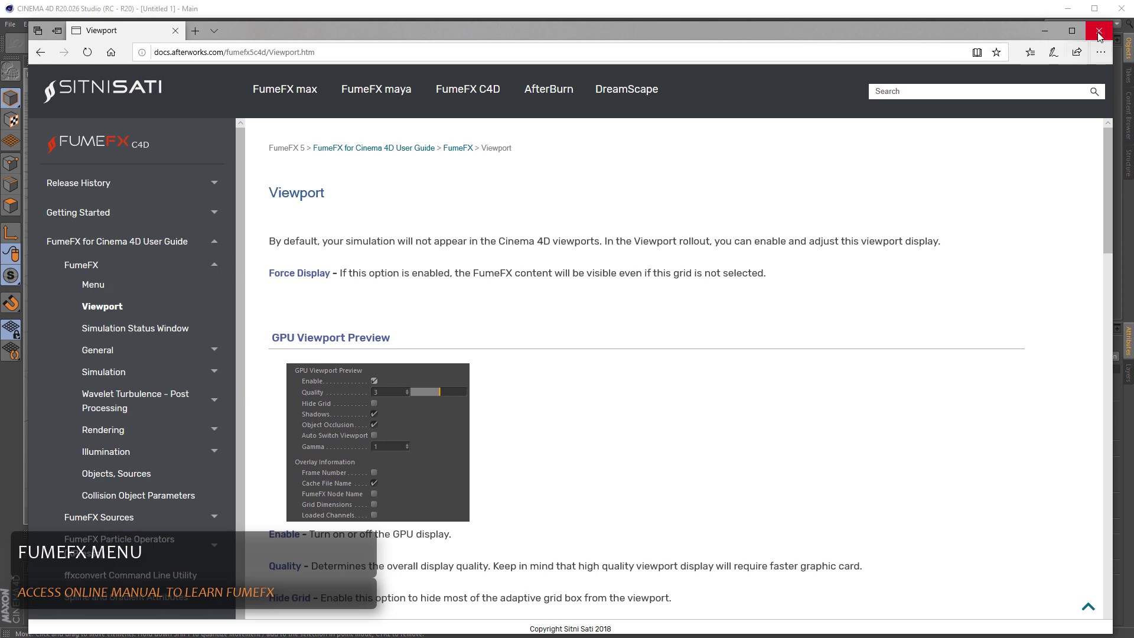
pyautogui.click(1098, 32)
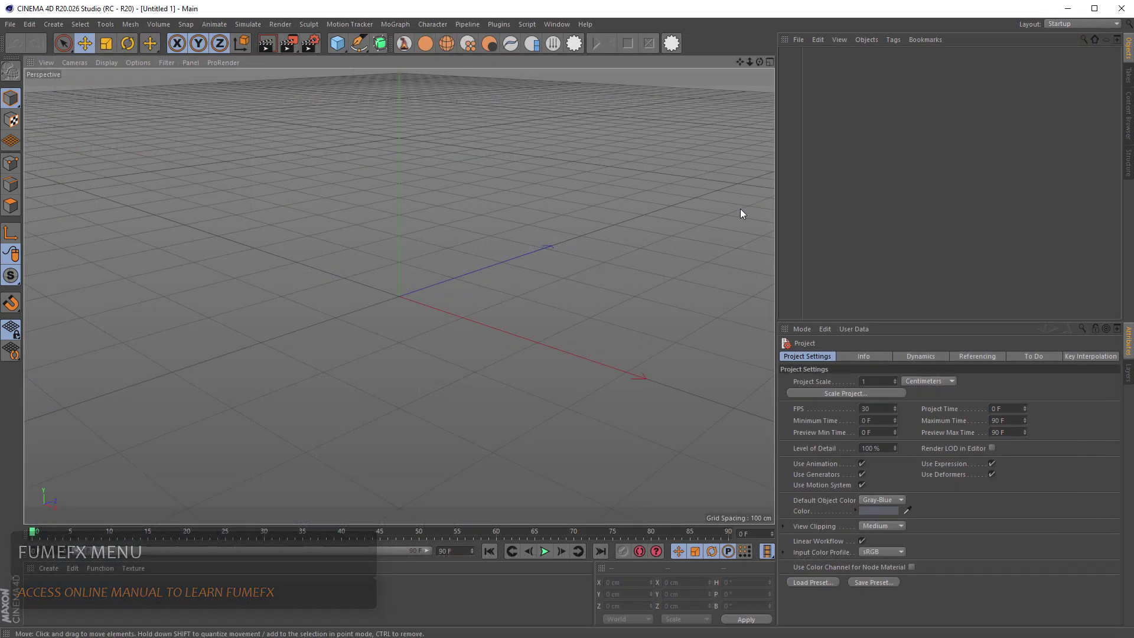
# Add a FumeFX container to the scene and orbit around it
pyautogui.click(404, 46)
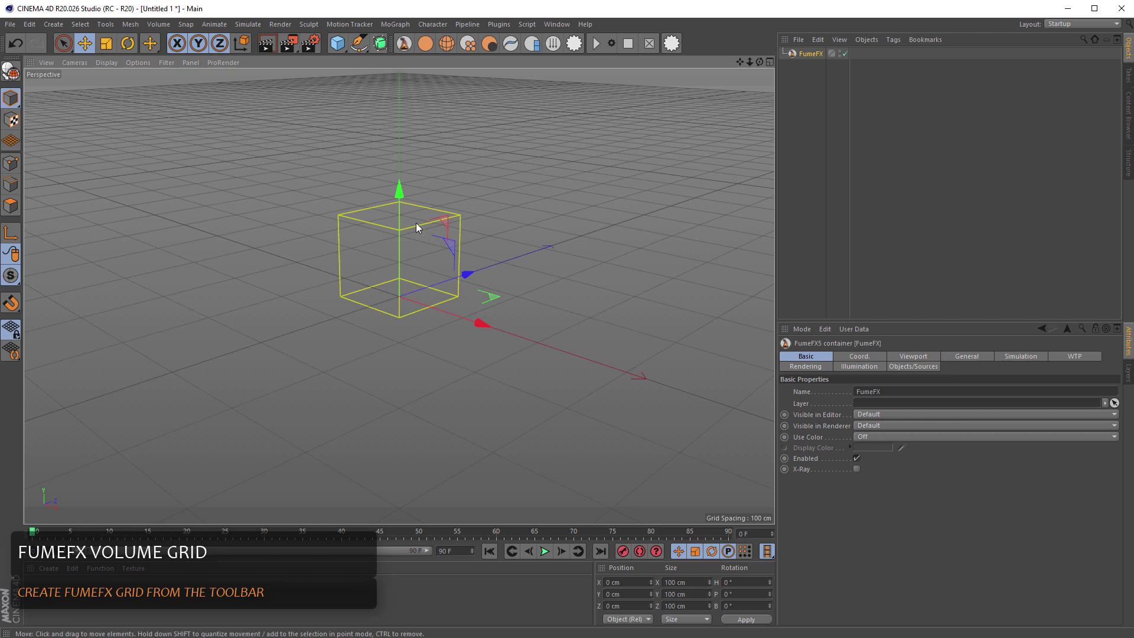
pyautogui.scroll(3, 396, 244)
pyautogui.scroll(3, 396, 244)
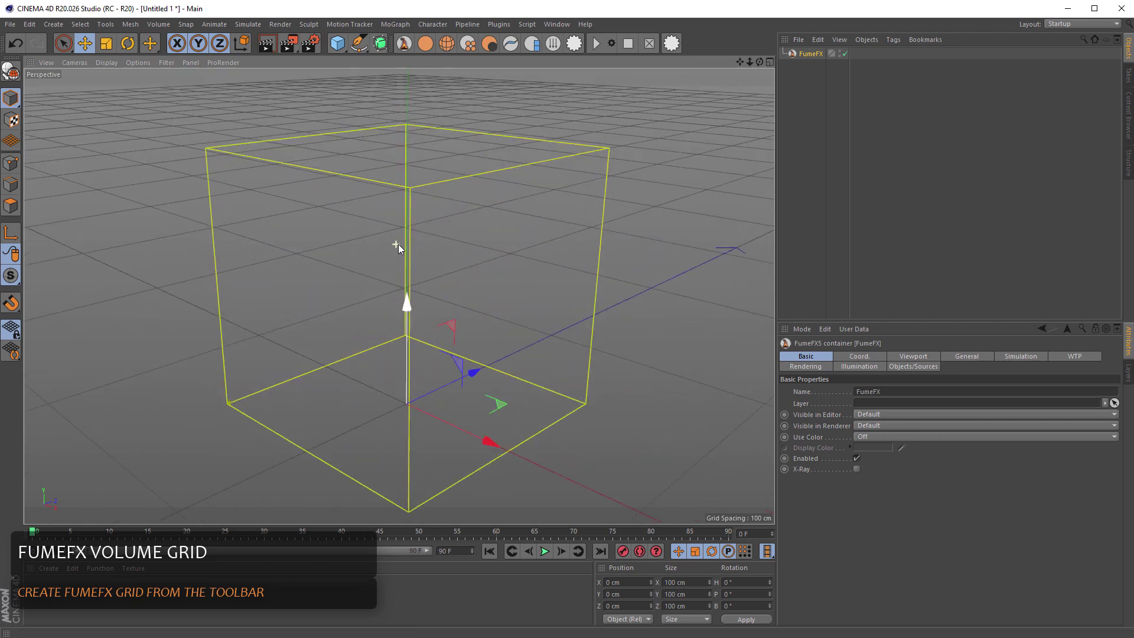
pyautogui.keyDown('alt'); pyautogui.moveTo(450, 244); pyautogui.dragTo(505, 285); pyautogui.keyUp('alt')
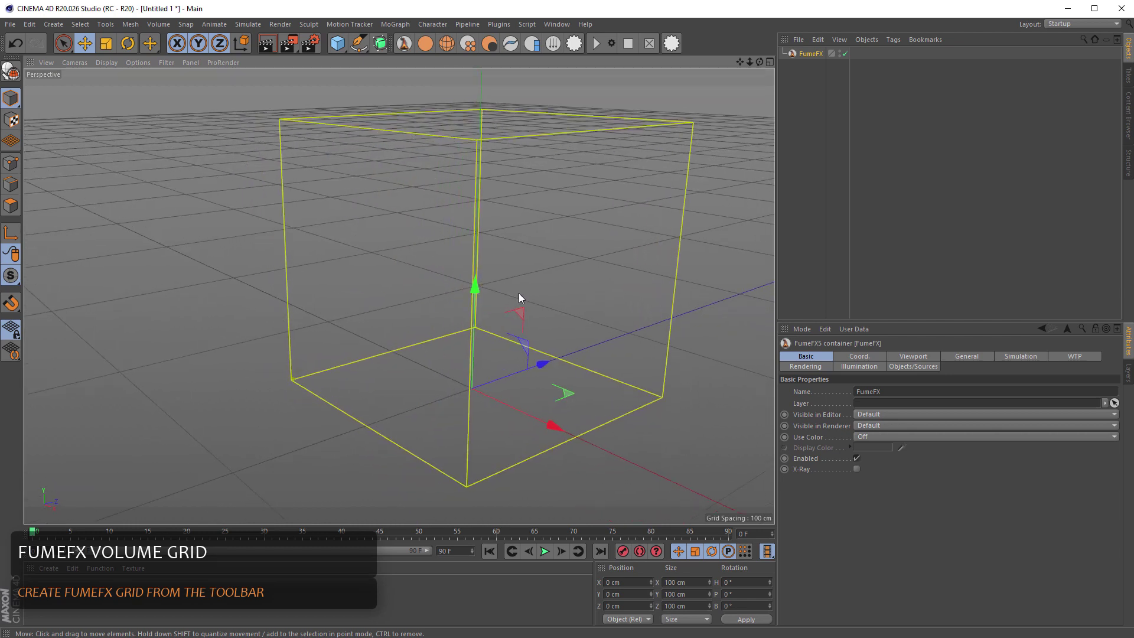
# Widen the FumeFX grid to 134.9 cm in the General settings
pyautogui.click(959, 356)
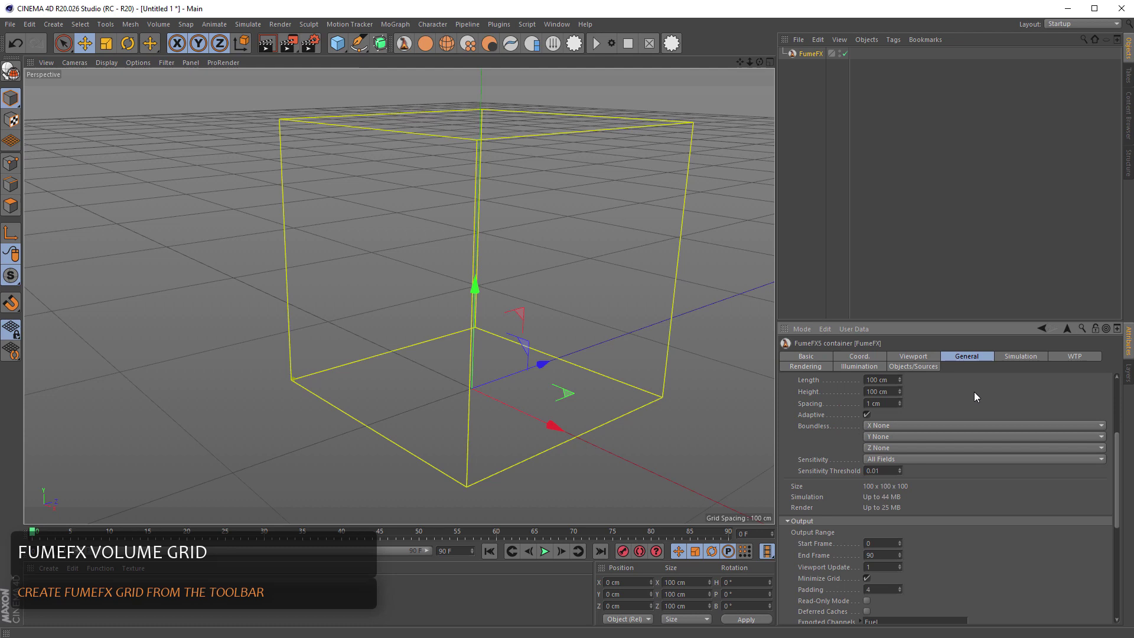
pyautogui.moveTo(1117, 437); pyautogui.dragTo(978, 370)
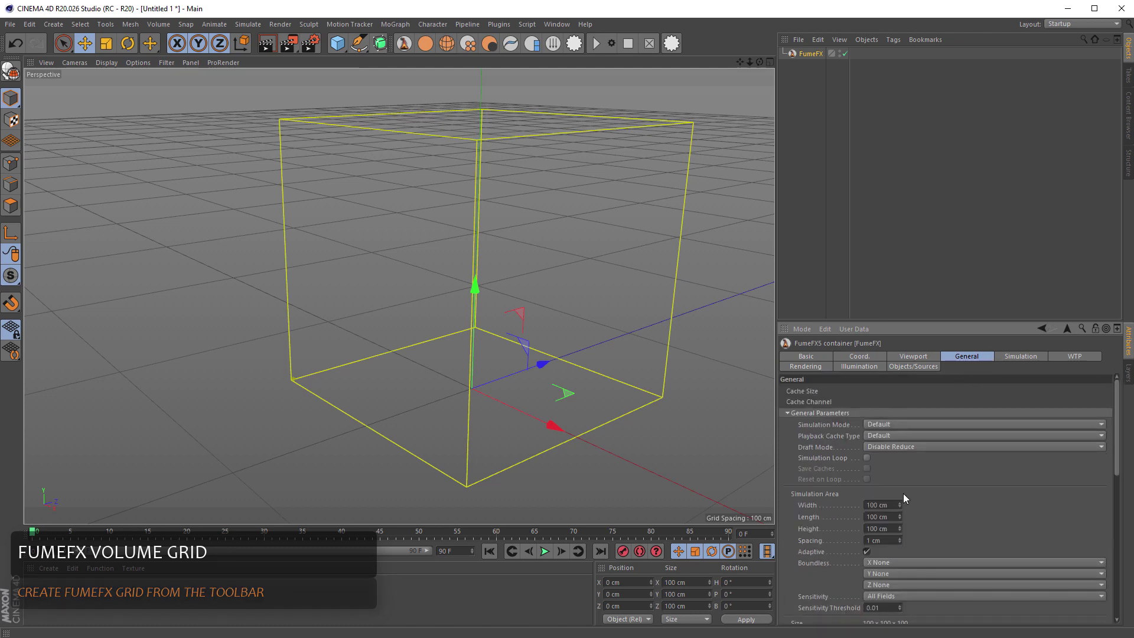
pyautogui.moveTo(902, 505); pyautogui.dragTo(932, 498)
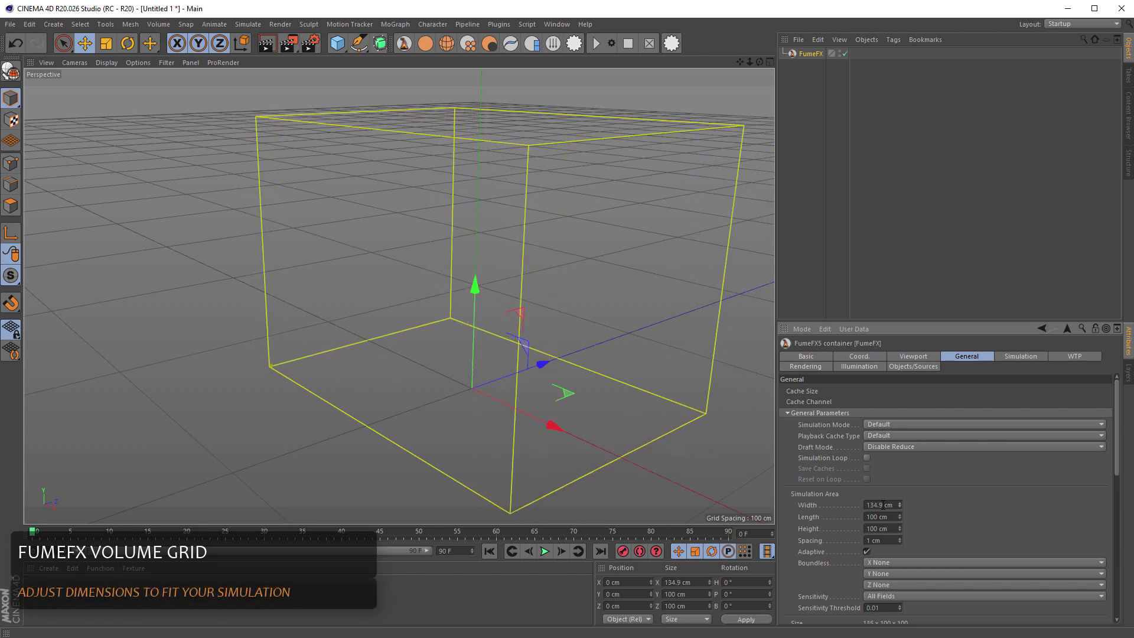
pyautogui.moveTo(544, 437)
pyautogui.keyDown('alt'); pyautogui.mouseDown()
pyautogui.moveTo(575, 437)
pyautogui.moveTo(504, 431)
pyautogui.moveTo(481, 468)
pyautogui.moveTo(528, 462)
pyautogui.mouseUp(); pyautogui.keyUp('alt')
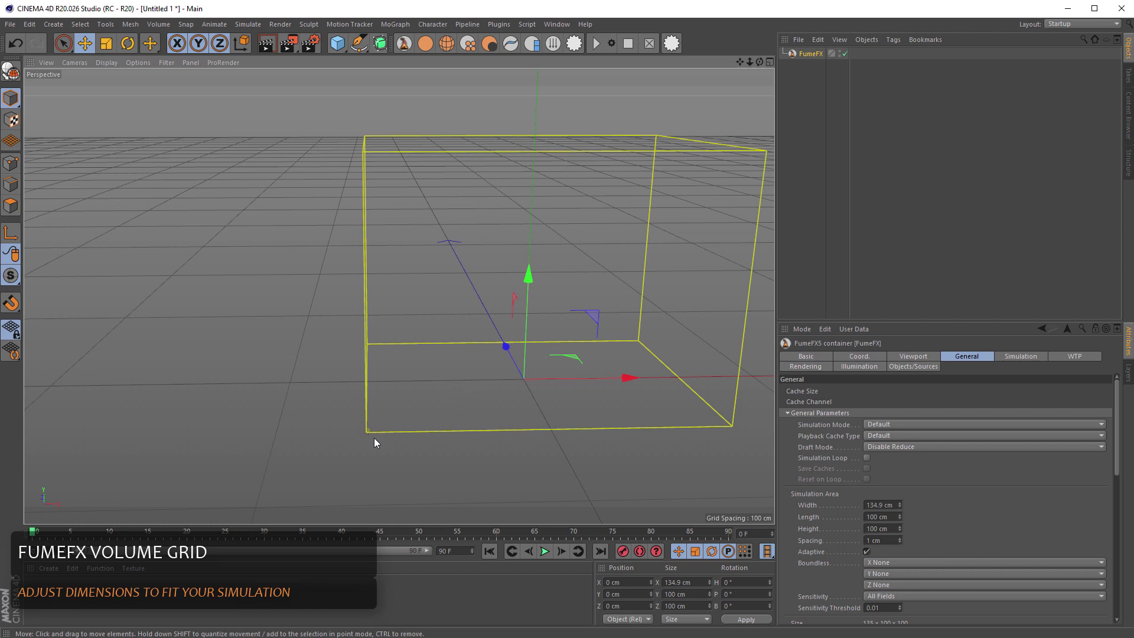
# Zoom into the grid corner, test coarser spacing up to 6.5 cm, then set spacing to 1 cm
pyautogui.scroll(10, 374, 438)
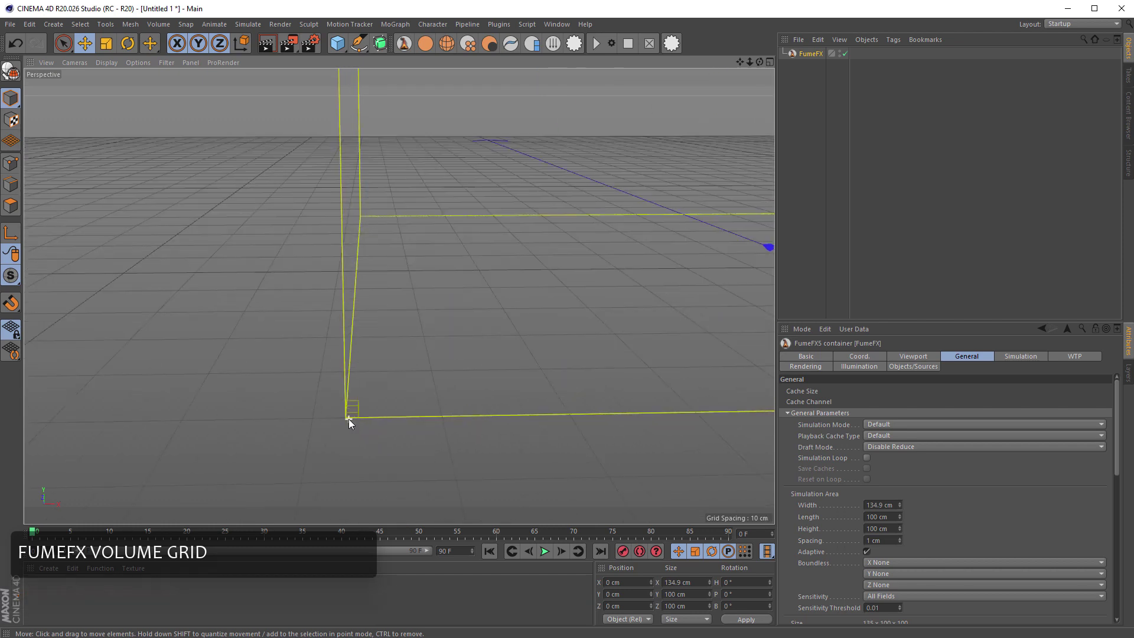
pyautogui.scroll(2, 365, 412)
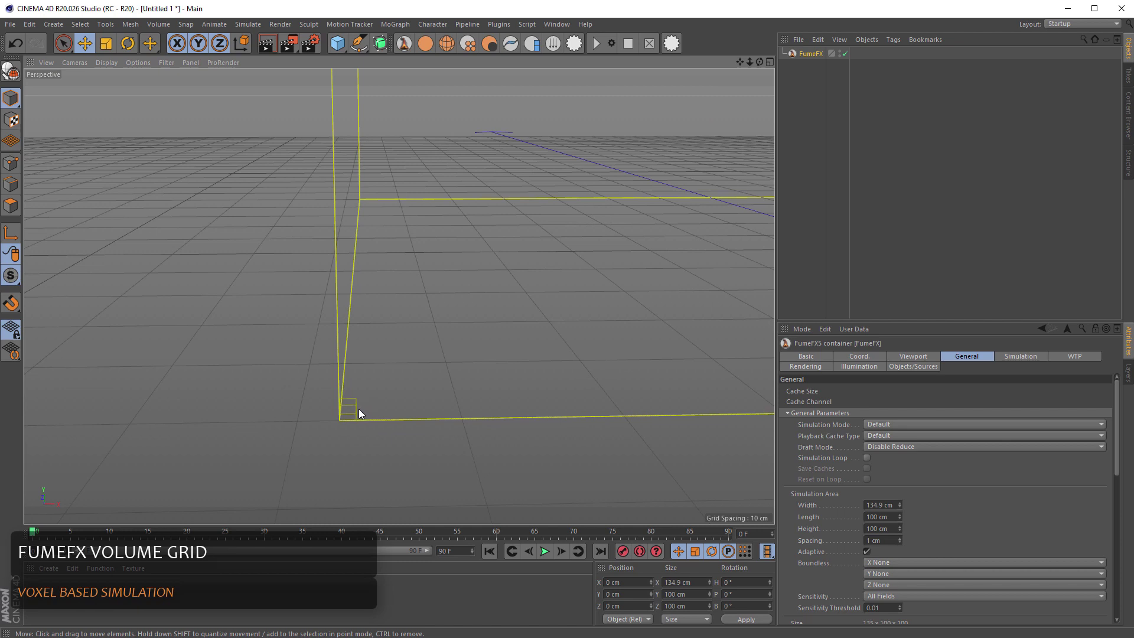
pyautogui.scroll(1, 359, 409)
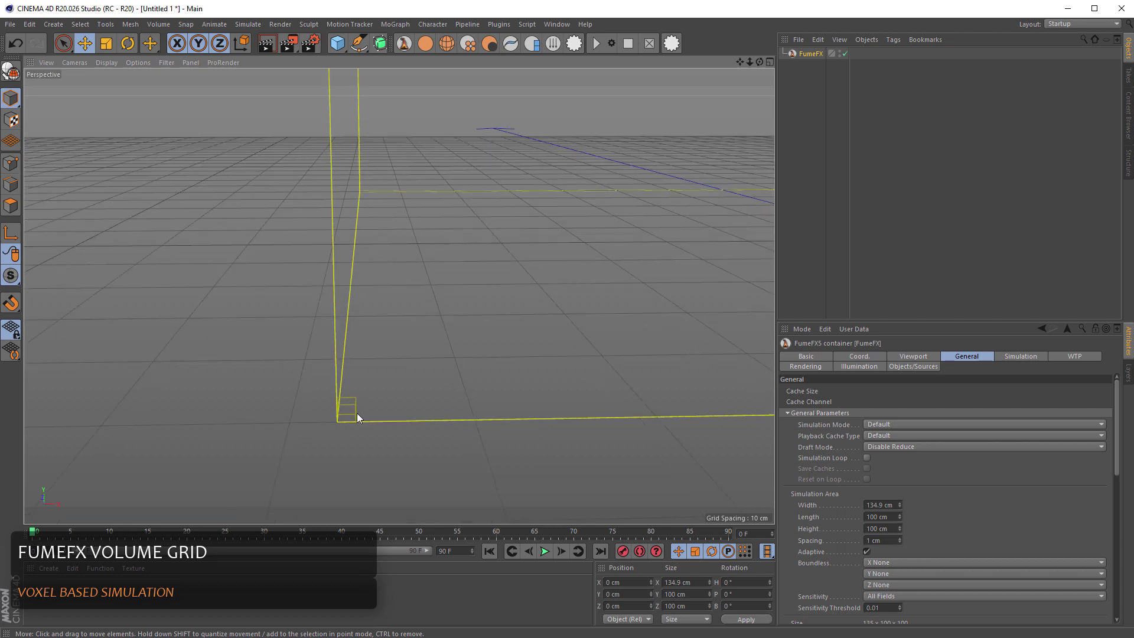
pyautogui.scroll(1, 358, 412)
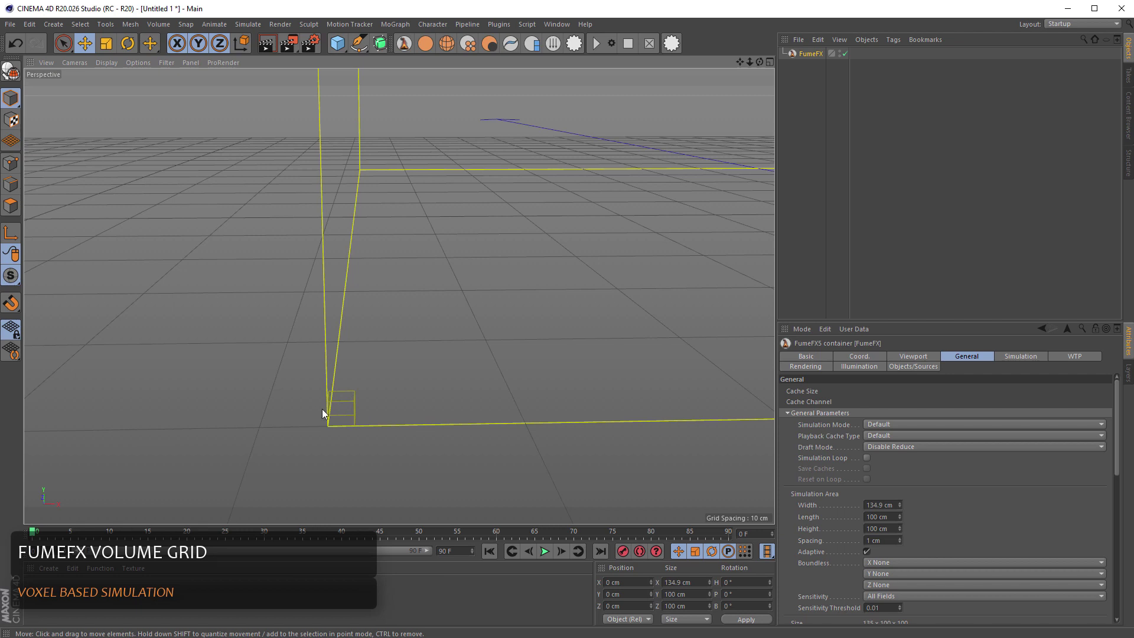
pyautogui.keyDown('alt'); pyautogui.moveTo(390, 427); pyautogui.dragTo(691, 438); pyautogui.keyUp('alt')
pyautogui.moveTo(900, 540); pyautogui.dragTo(898, 519)
pyautogui.scroll(-3, 882, 548)
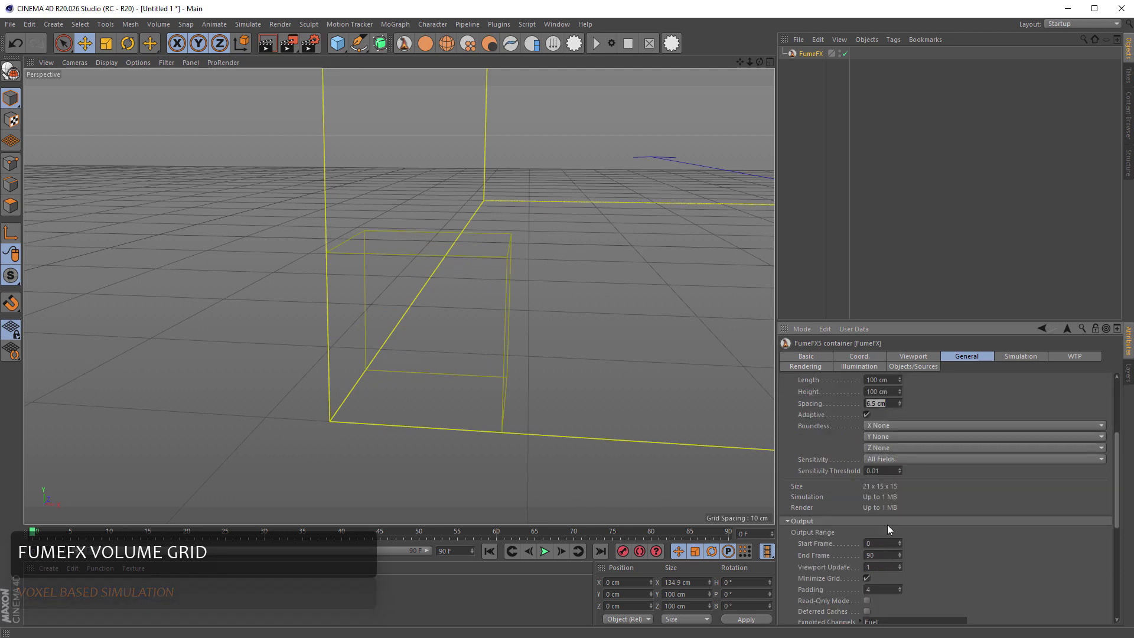
pyautogui.click(886, 404)
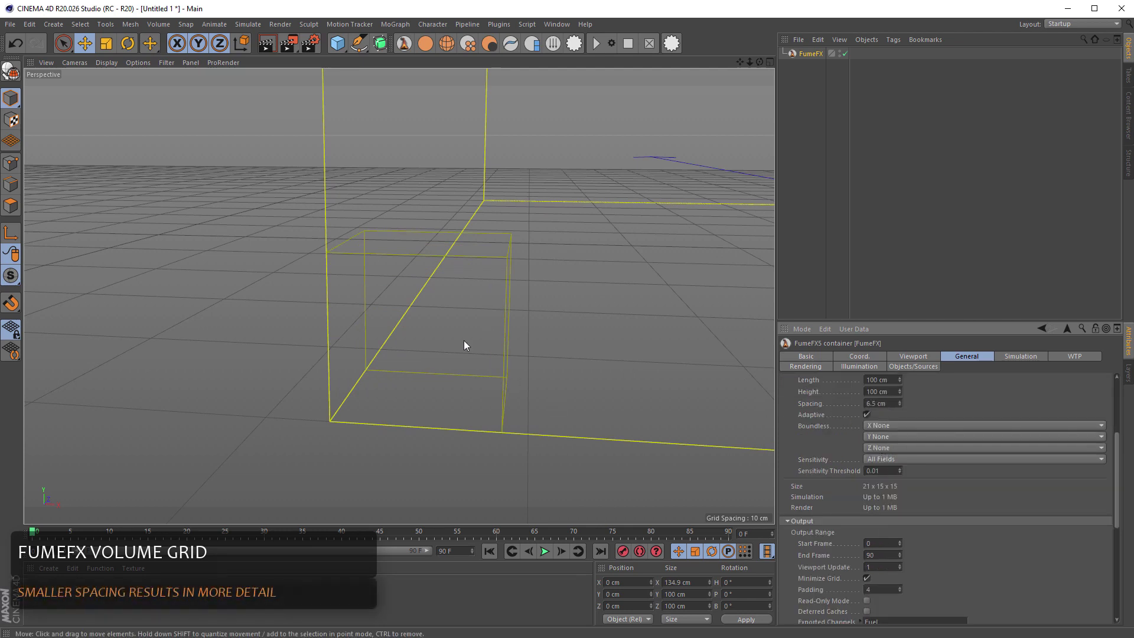
pyautogui.scroll(-7, 898, 404)
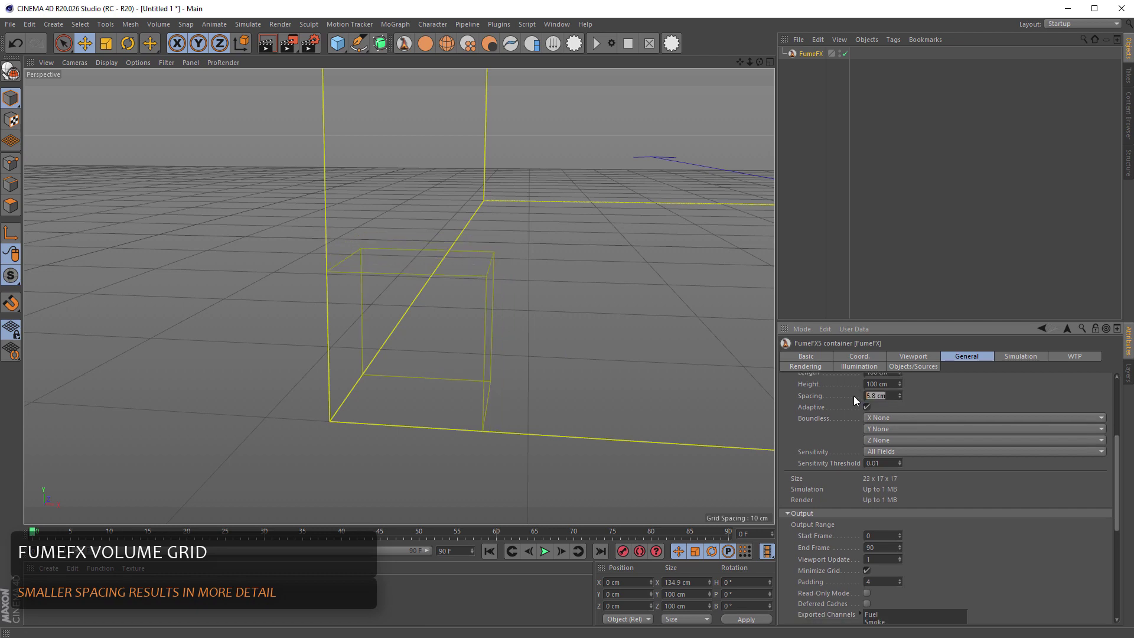
pyautogui.write('1')
pyautogui.press('Return')
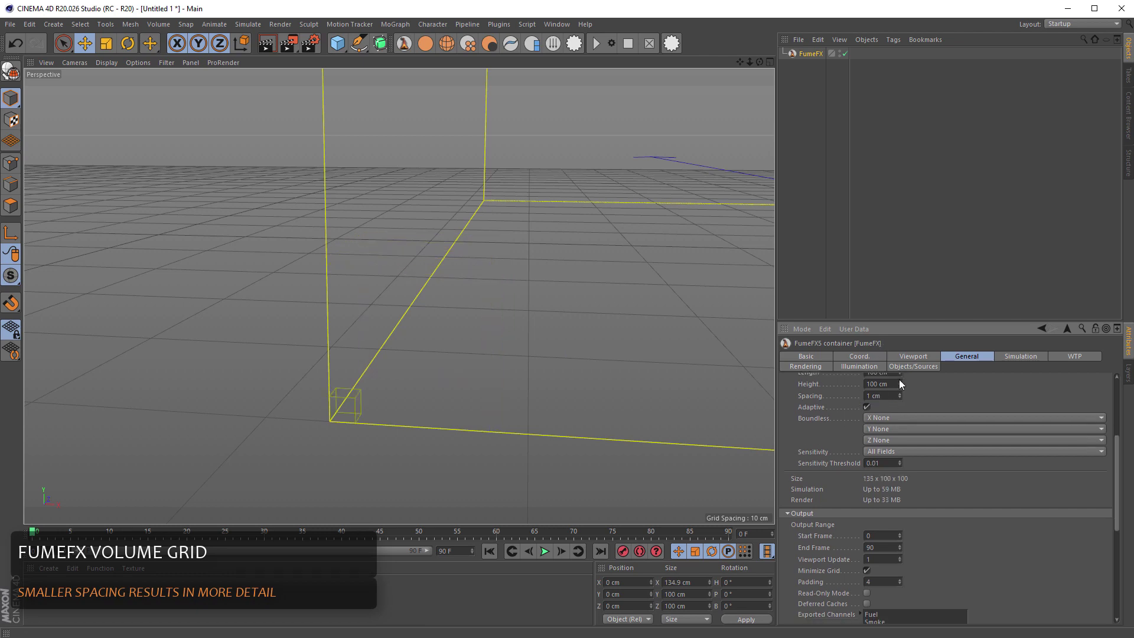
# Set the FumeFX grid width back to 100 cm
pyautogui.scroll(5, 976, 405)
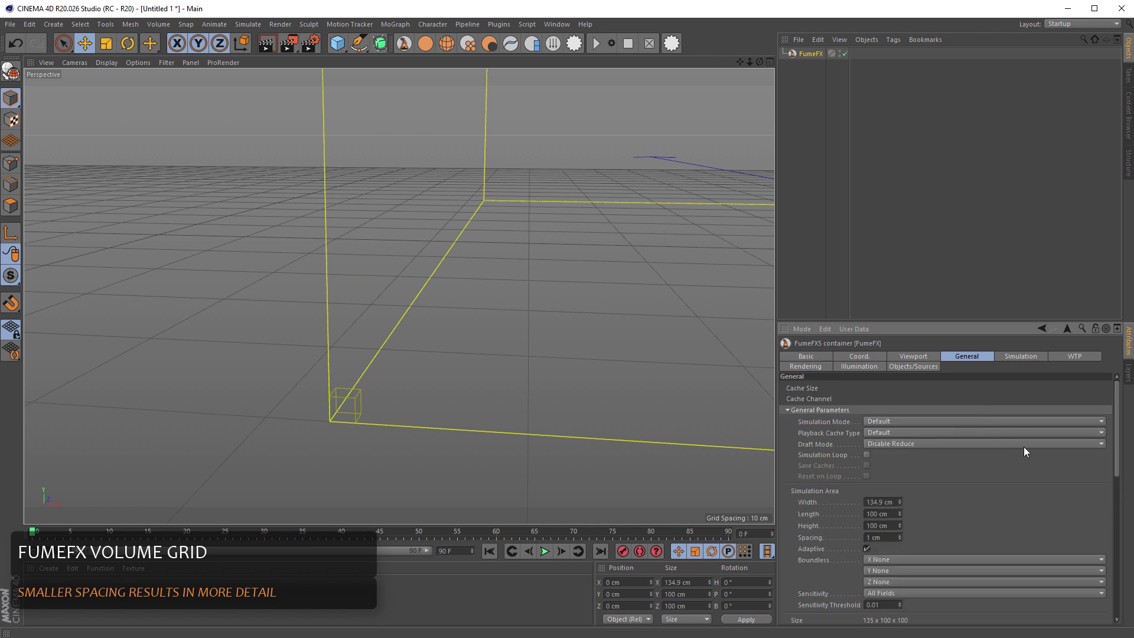
pyautogui.scroll(-2, 929, 457)
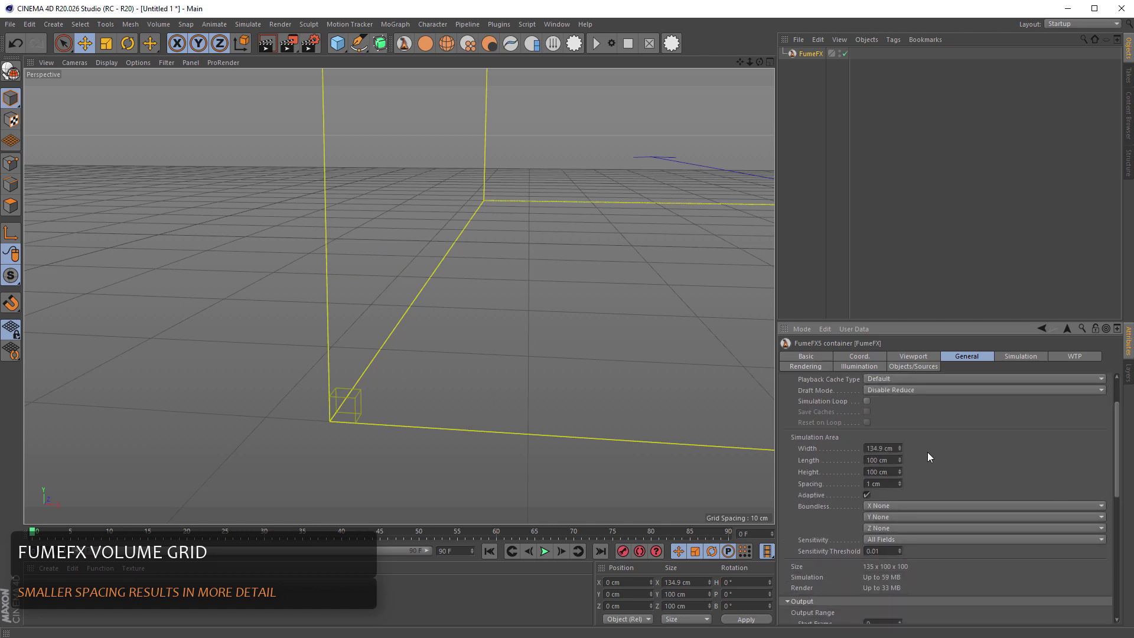
pyautogui.click(896, 450)
pyautogui.write('100')
pyautogui.press('Return')
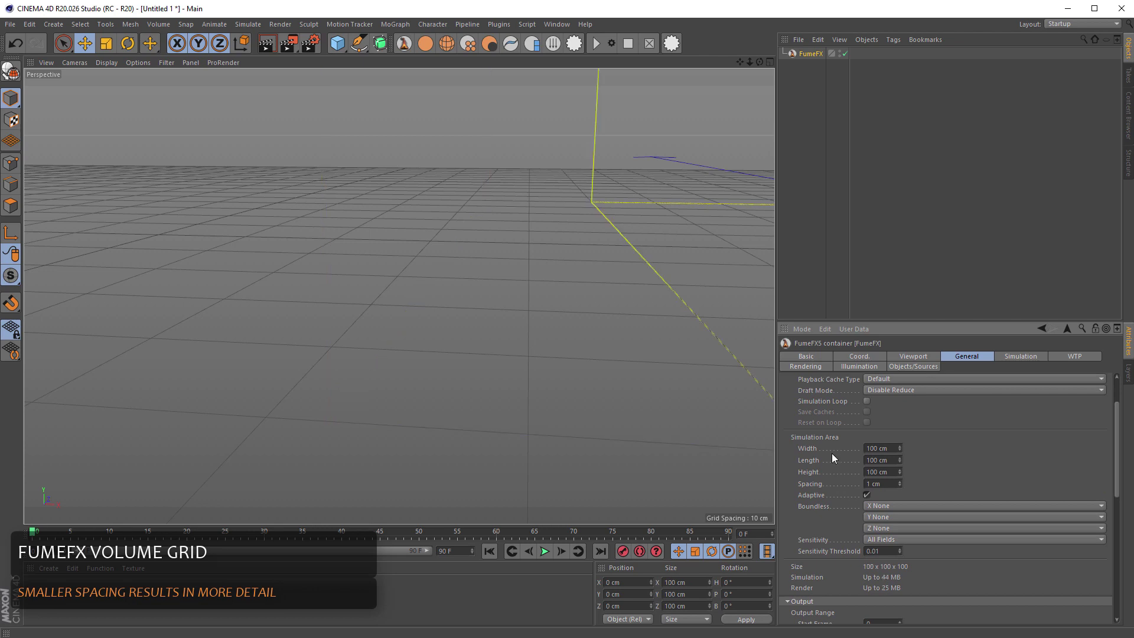
# Lower voxel spacing through 0.4, 0.3, 0.2 and 0.1 cm to compare memory, then undo to 1 cm
pyautogui.keyDown('alt'); pyautogui.moveTo(647, 288); pyautogui.dragTo(122, 362); pyautogui.keyUp('alt')
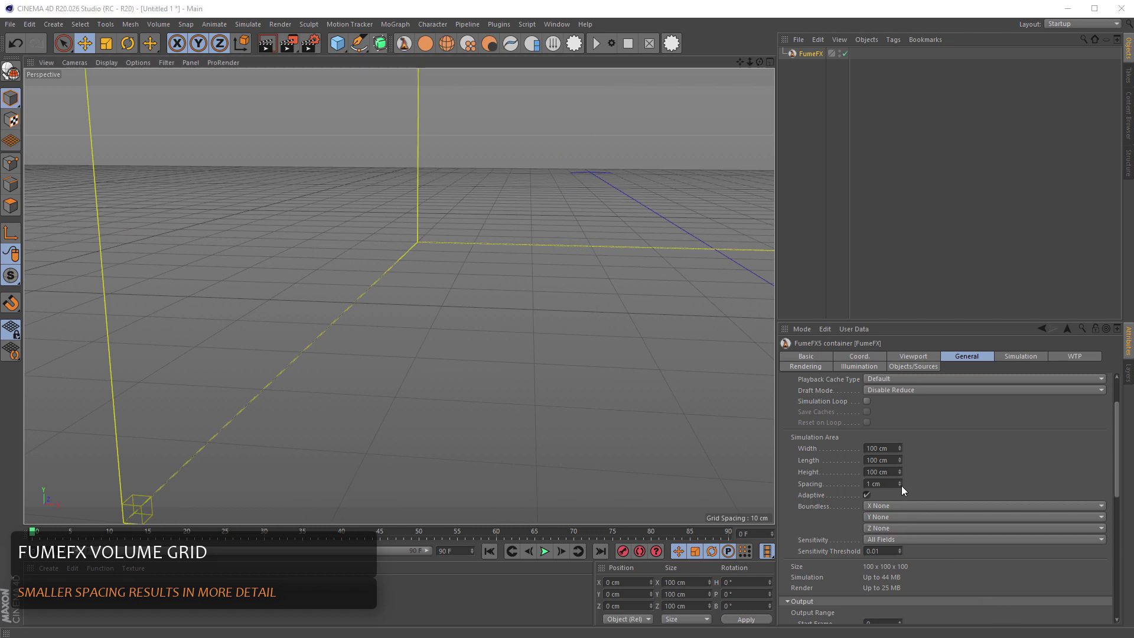
pyautogui.moveTo(900, 487); pyautogui.dragTo(900, 502)
pyautogui.scroll(-2, 945, 472)
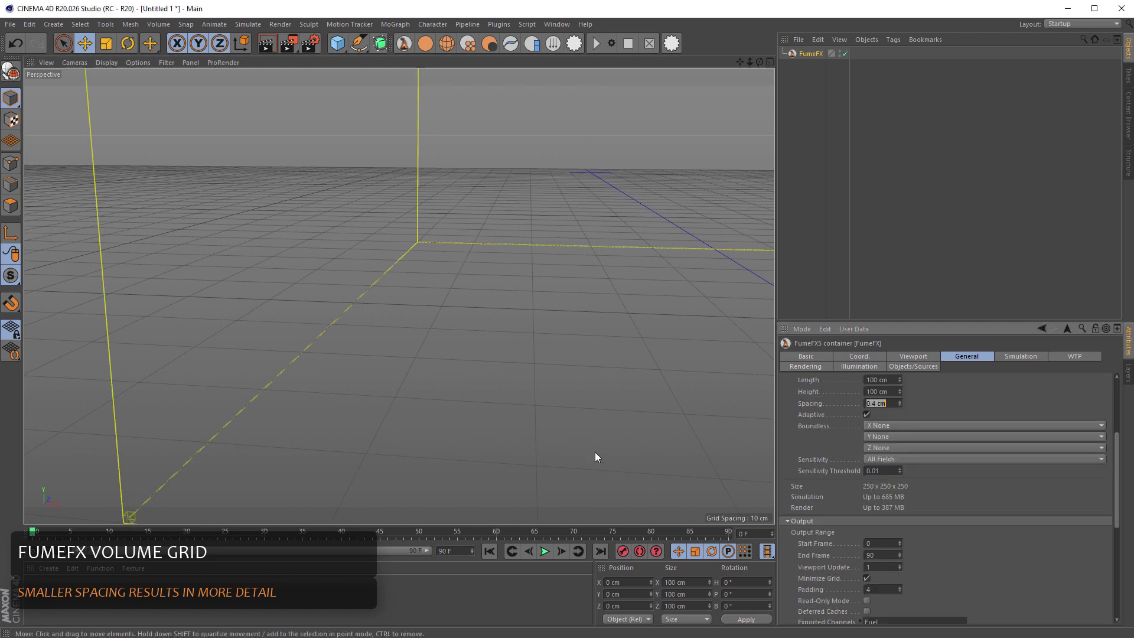
pyautogui.keyDown('alt'); pyautogui.moveTo(537, 406); pyautogui.dragTo(562, 366, button='right'); pyautogui.keyUp('alt')
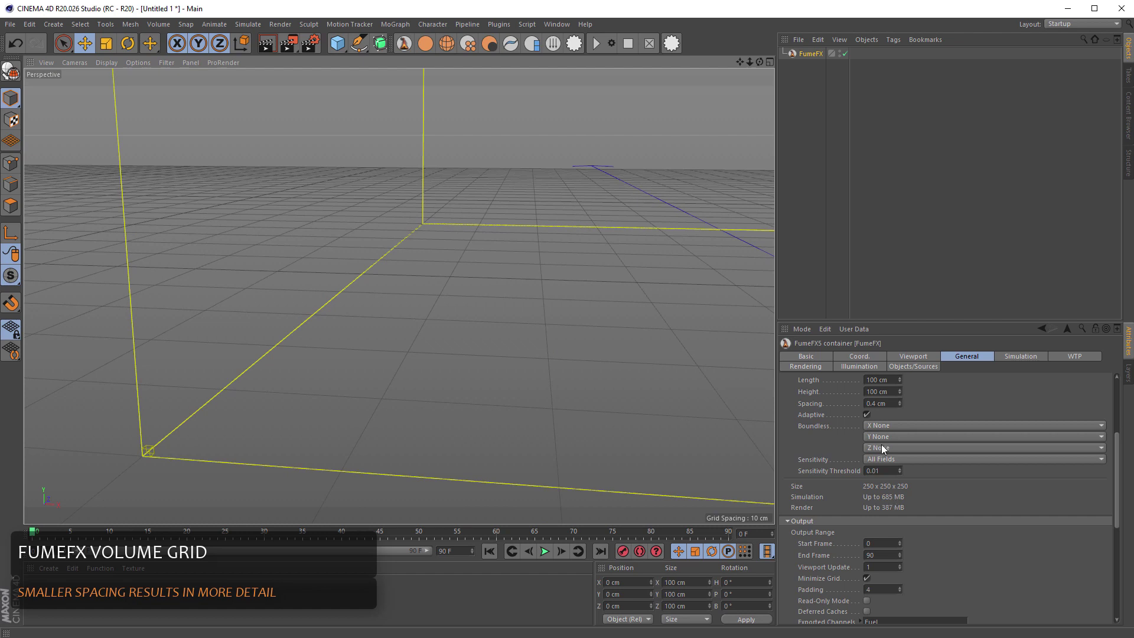
pyautogui.click(899, 405)
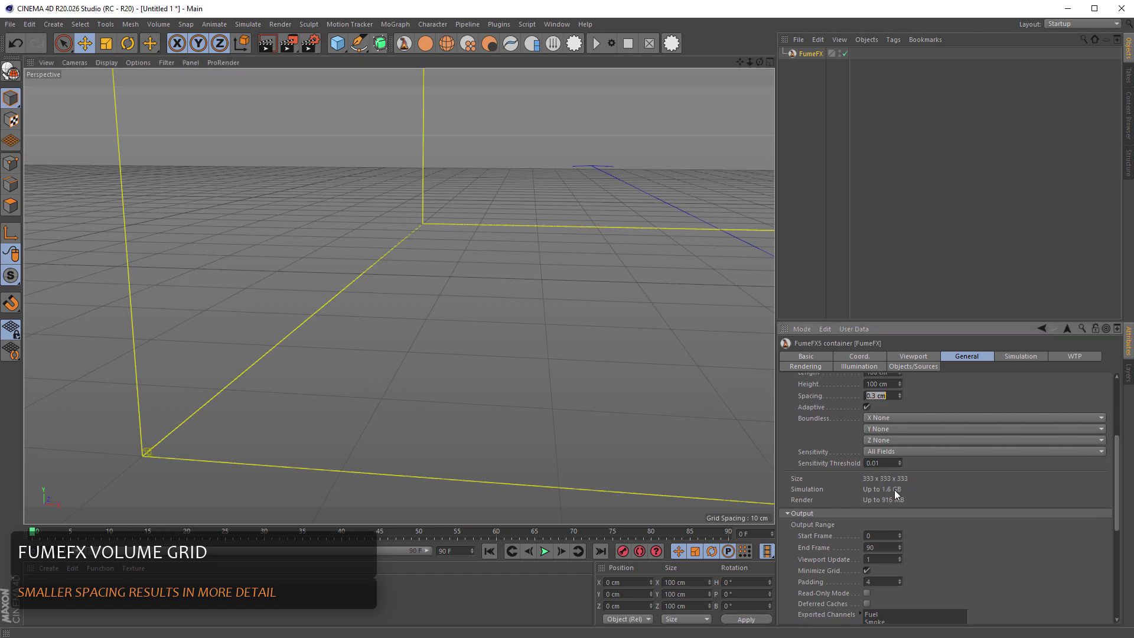
pyautogui.click(899, 397)
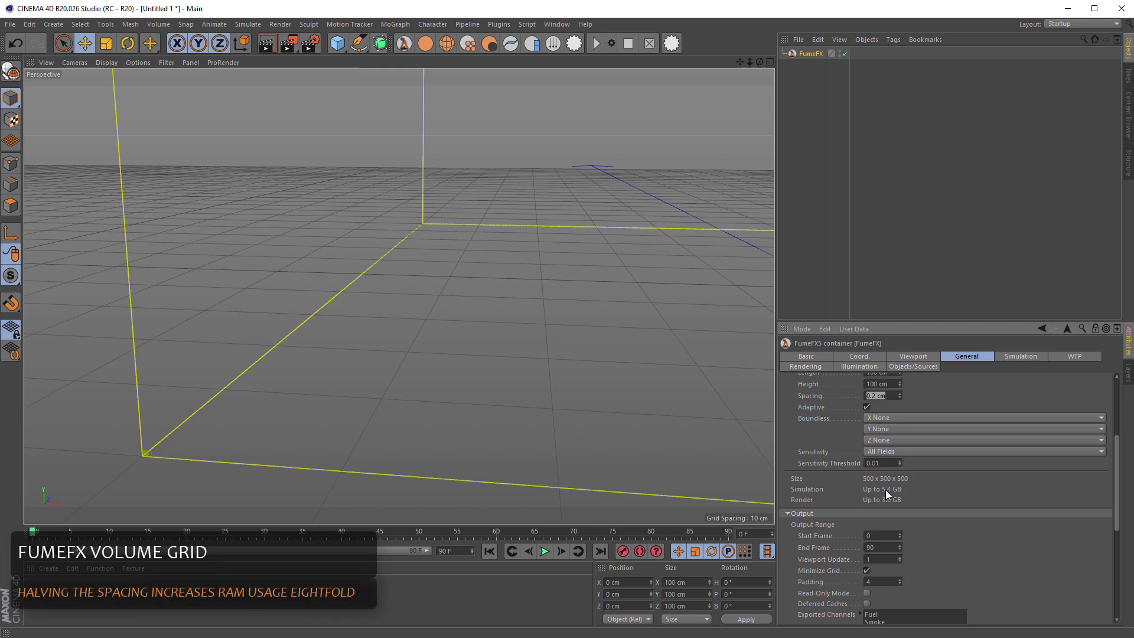
pyautogui.click(900, 397)
pyautogui.click(944, 462)
pyautogui.hotkey('ctrl', 'z')
# Enlarge the Attributes panel and inspect the X-axis boundless options
pyautogui.moveTo(1118, 488); pyautogui.dragTo(1118, 423)
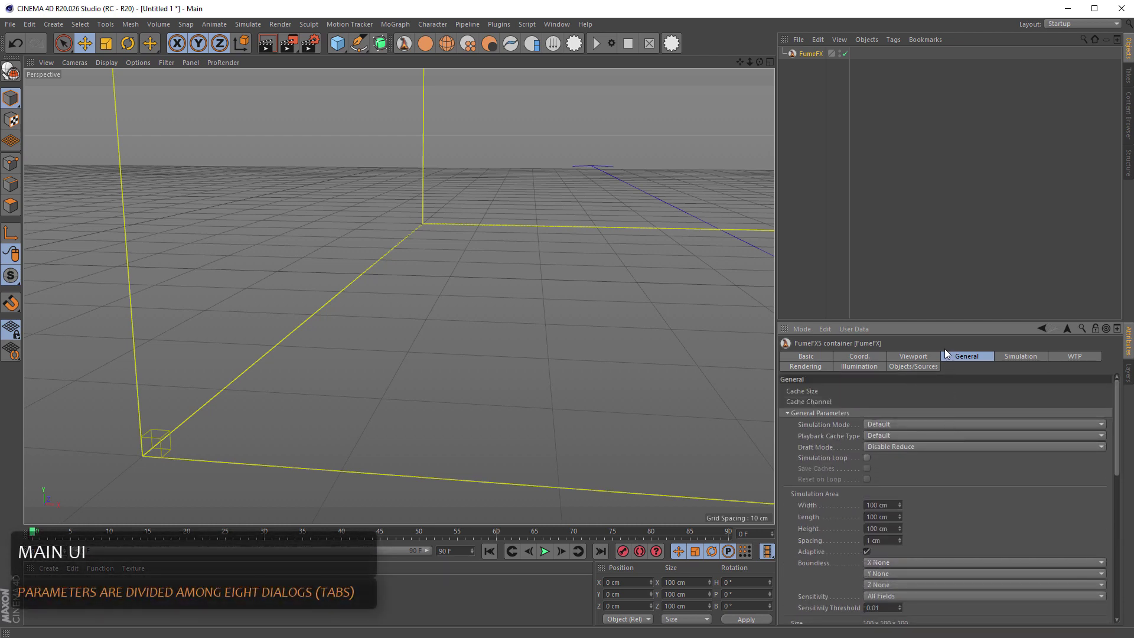
pyautogui.moveTo(941, 319); pyautogui.dragTo(929, 125)
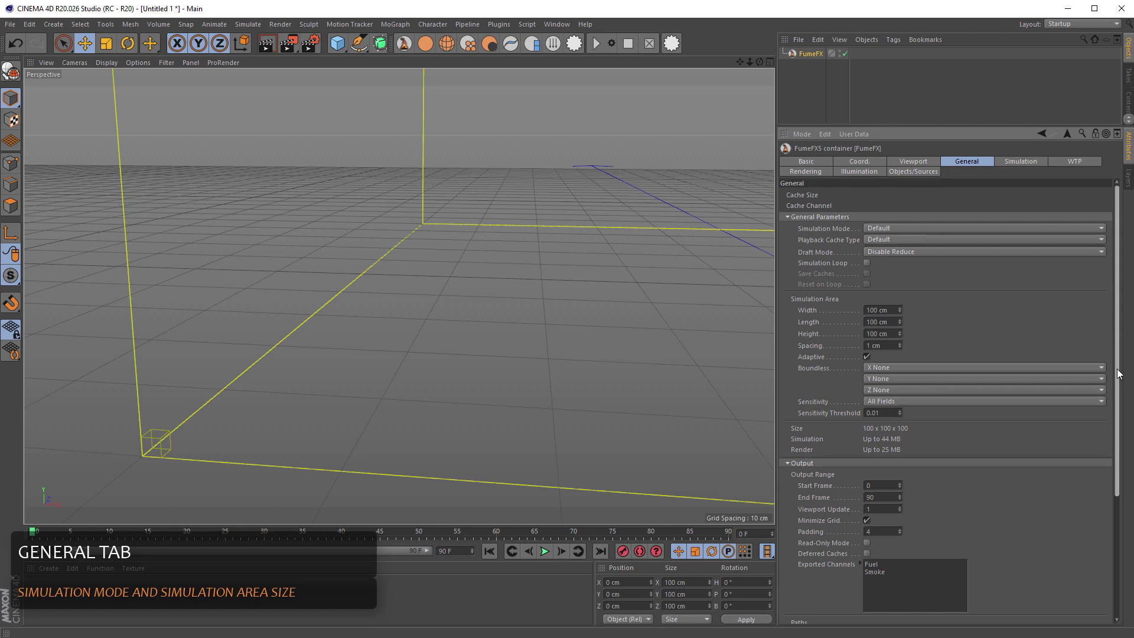
pyautogui.scroll(-2, 1074, 388)
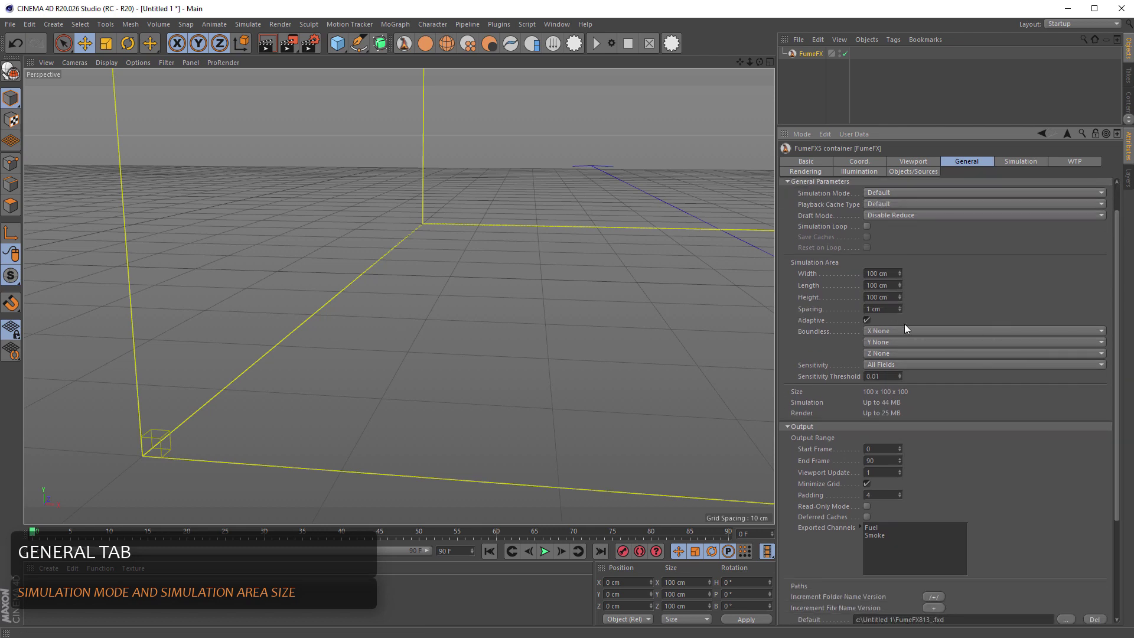
pyautogui.click(1004, 329)
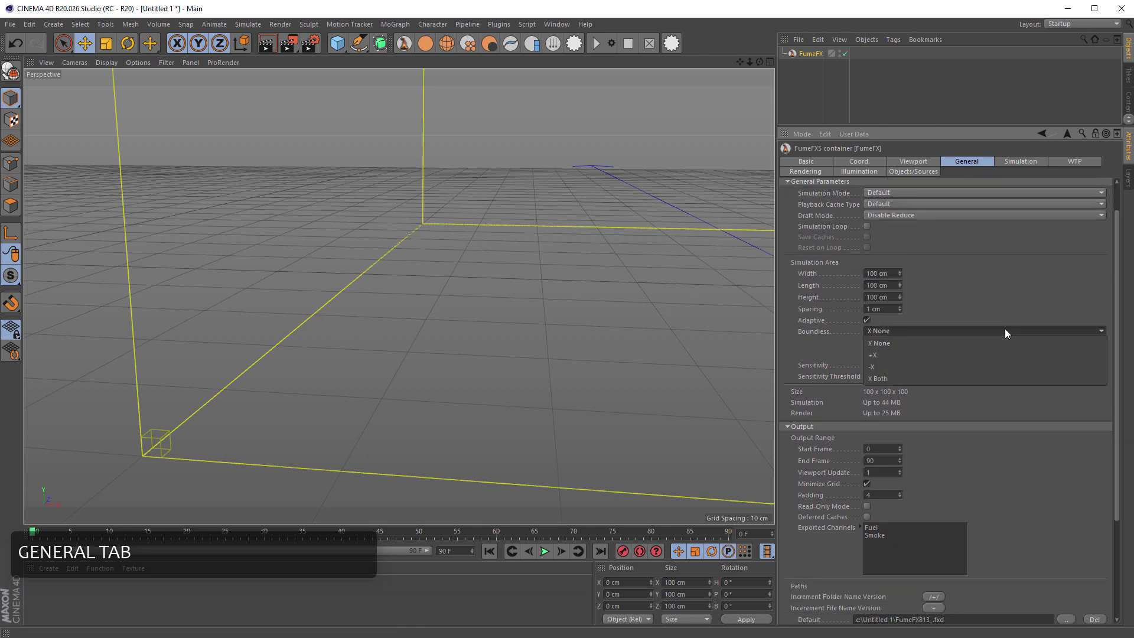
pyautogui.click(1007, 292)
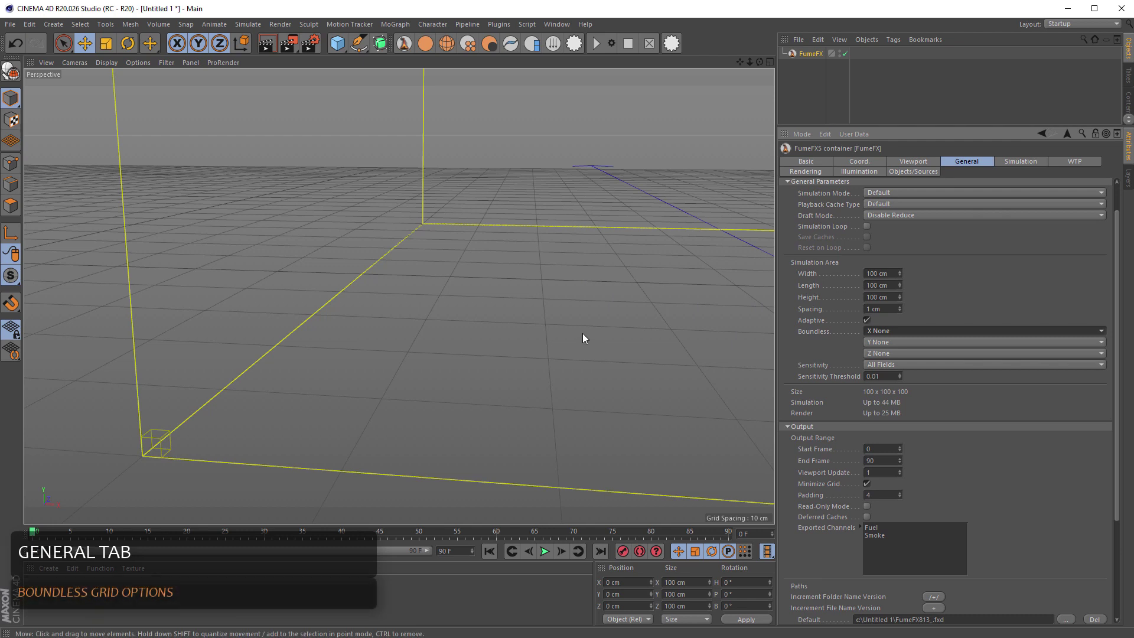
# Try boundless expansion toward -X, turn it back off, and keep All Fields sensitivity
pyautogui.click(891, 330)
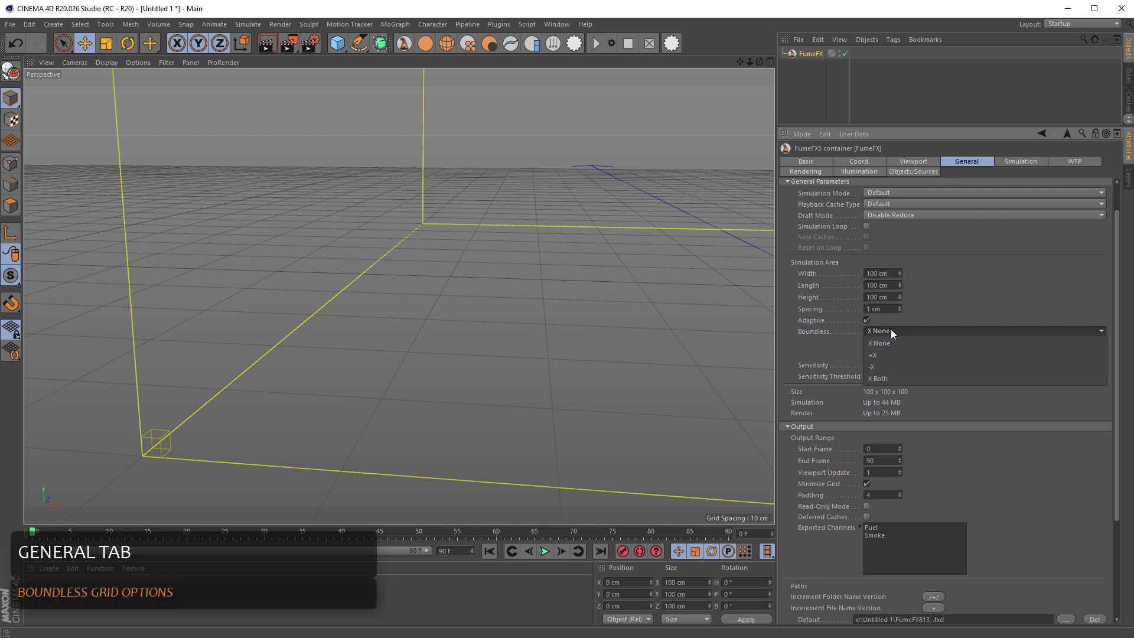
pyautogui.click(893, 366)
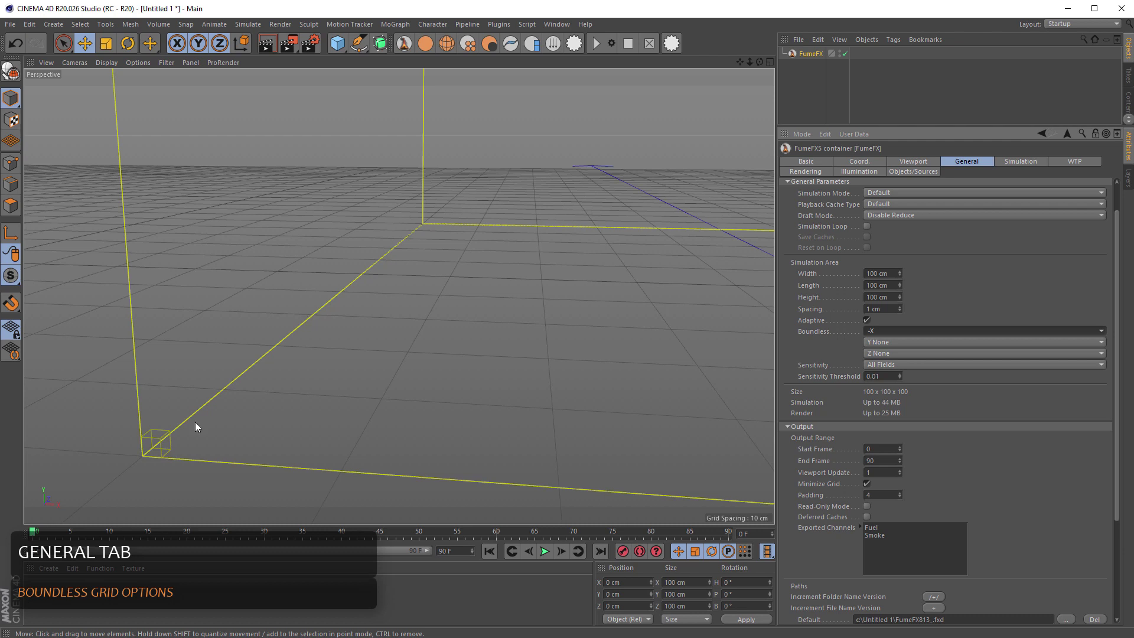
pyautogui.click(897, 329)
pyautogui.click(895, 342)
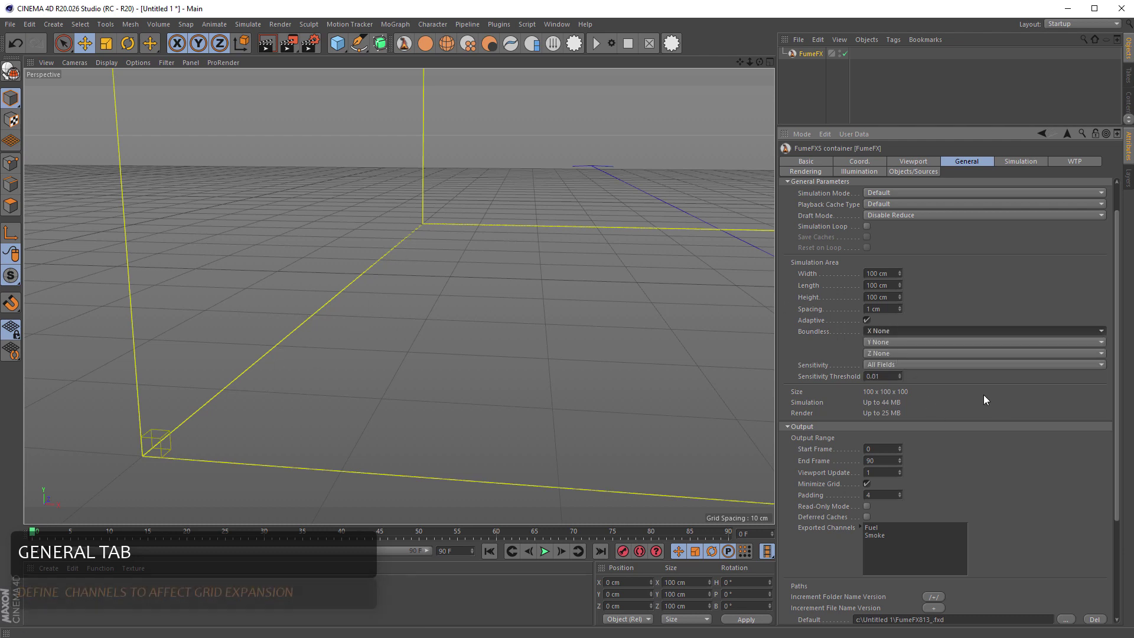
pyautogui.click(914, 366)
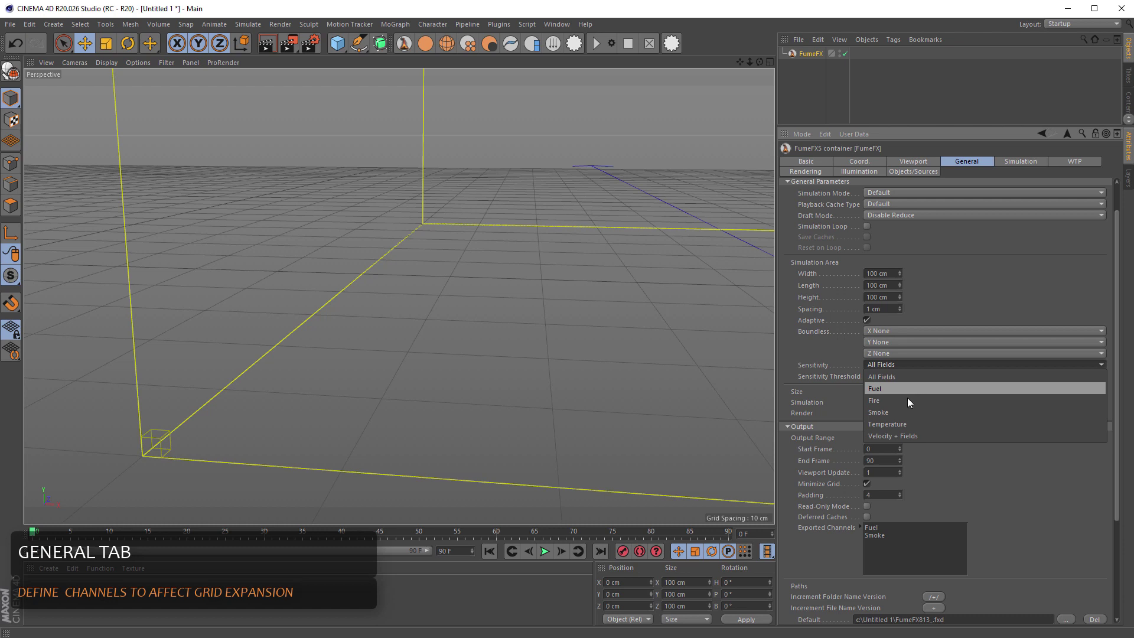
pyautogui.click(944, 462)
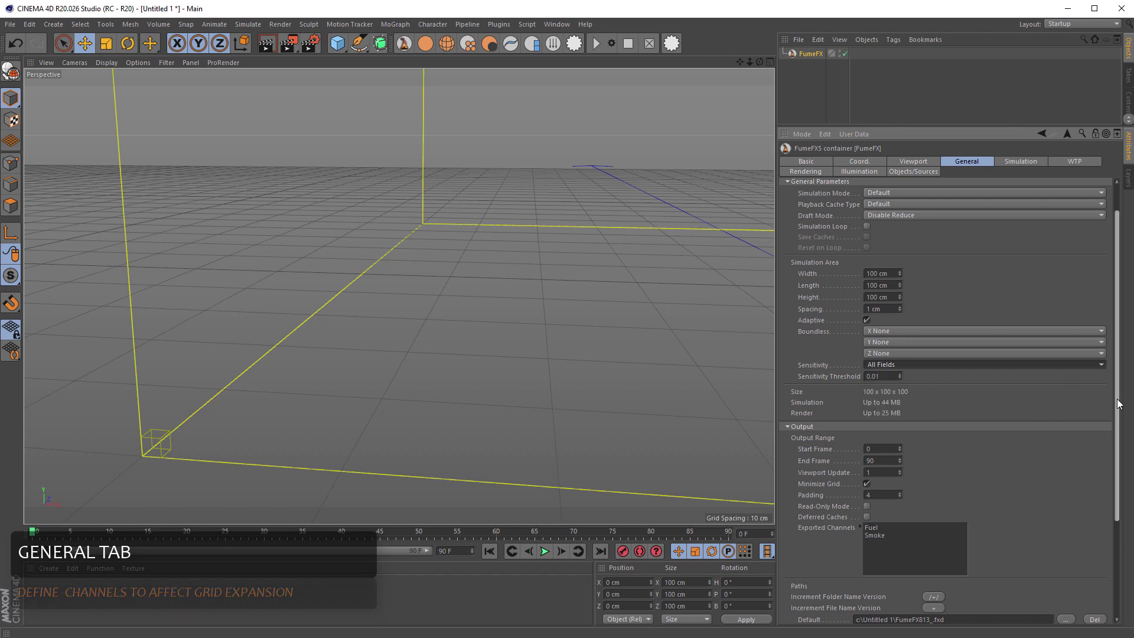
pyautogui.scroll(-5, 912, 353)
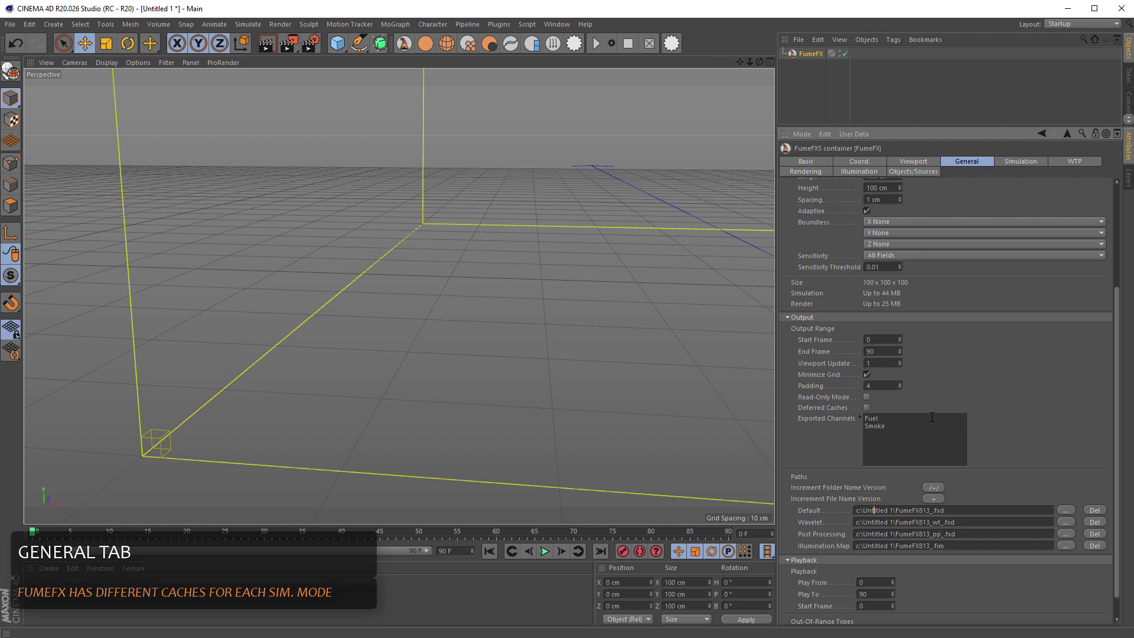
# In Exported Channels, test lossy compression on Fuel, then return Fuel to lossless
pyautogui.click(859, 417)
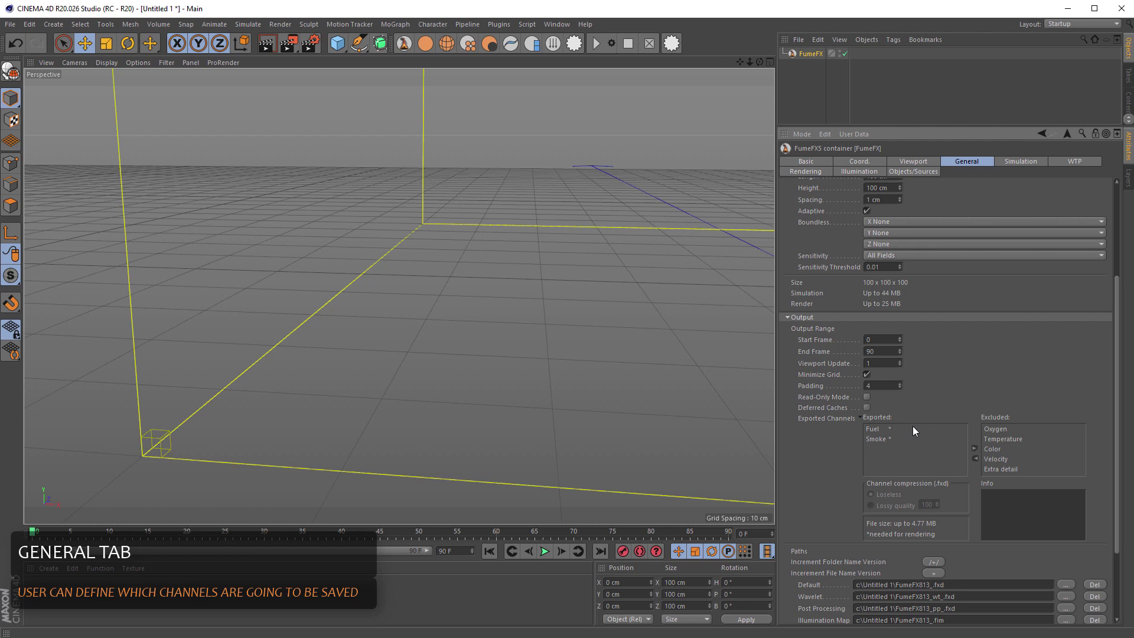
pyautogui.scroll(-3, 912, 426)
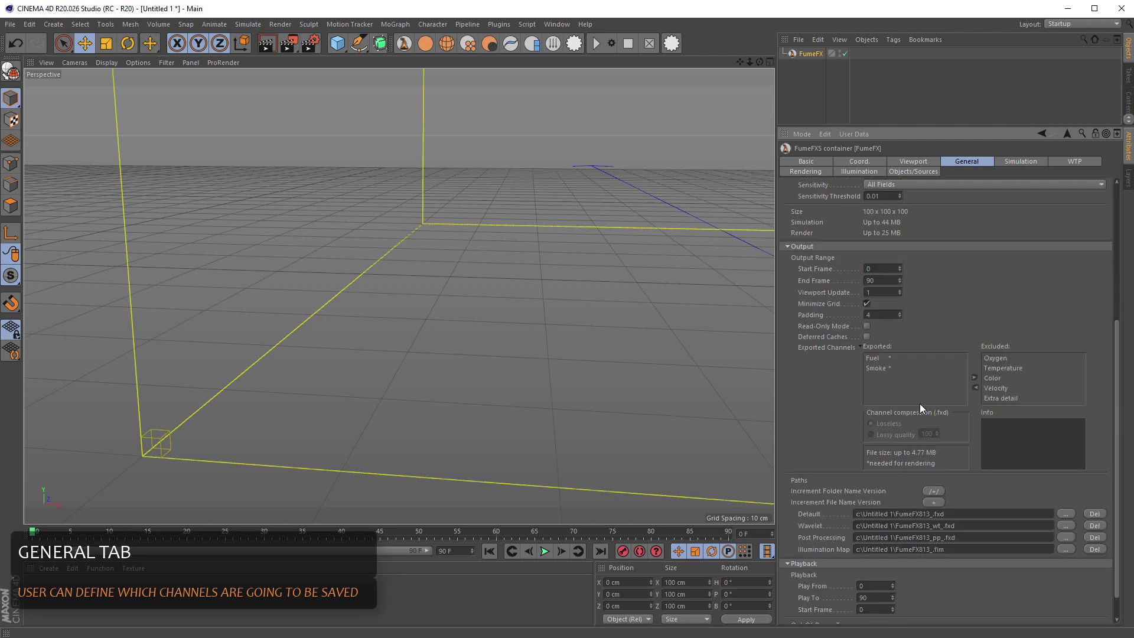
pyautogui.click(881, 358)
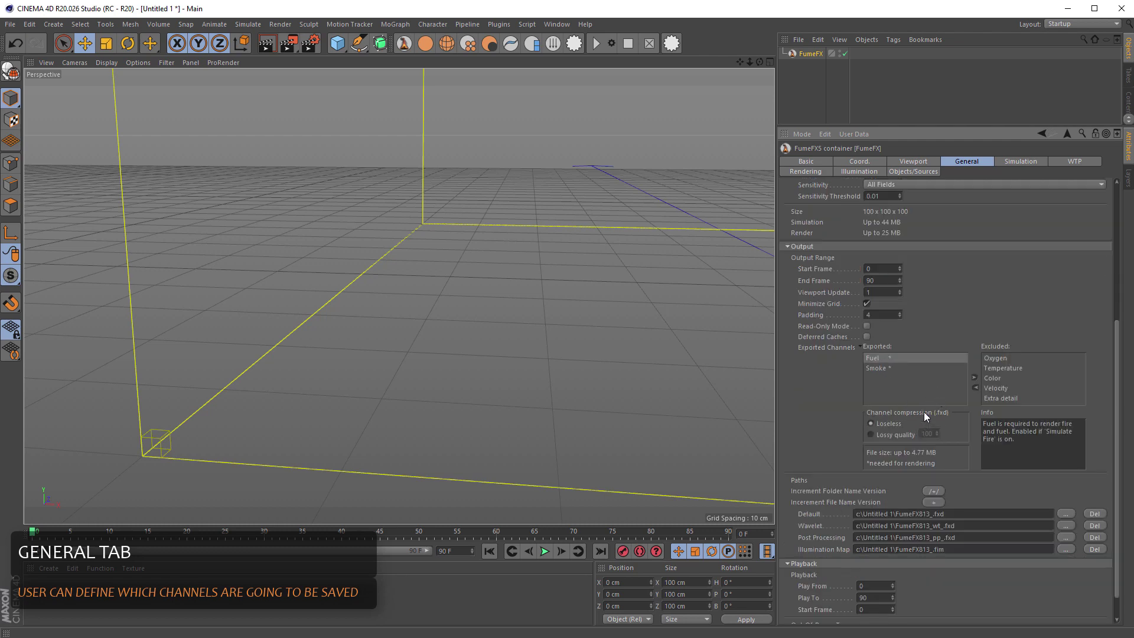
pyautogui.click(889, 435)
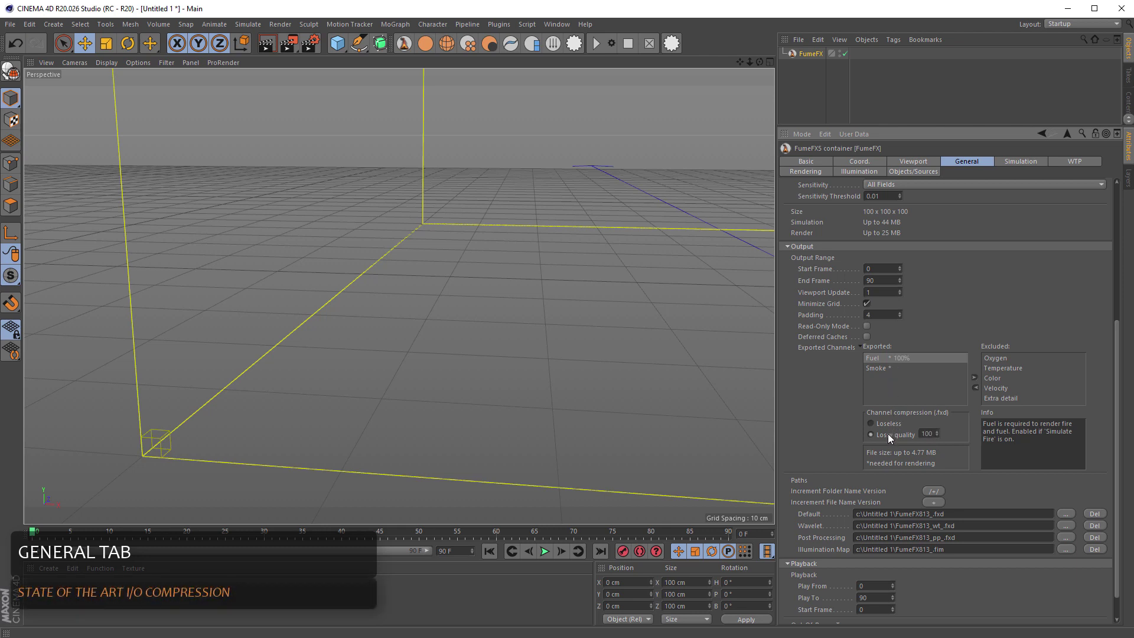
pyautogui.click(936, 436)
pyautogui.moveTo(937, 430); pyautogui.dragTo(944, 427)
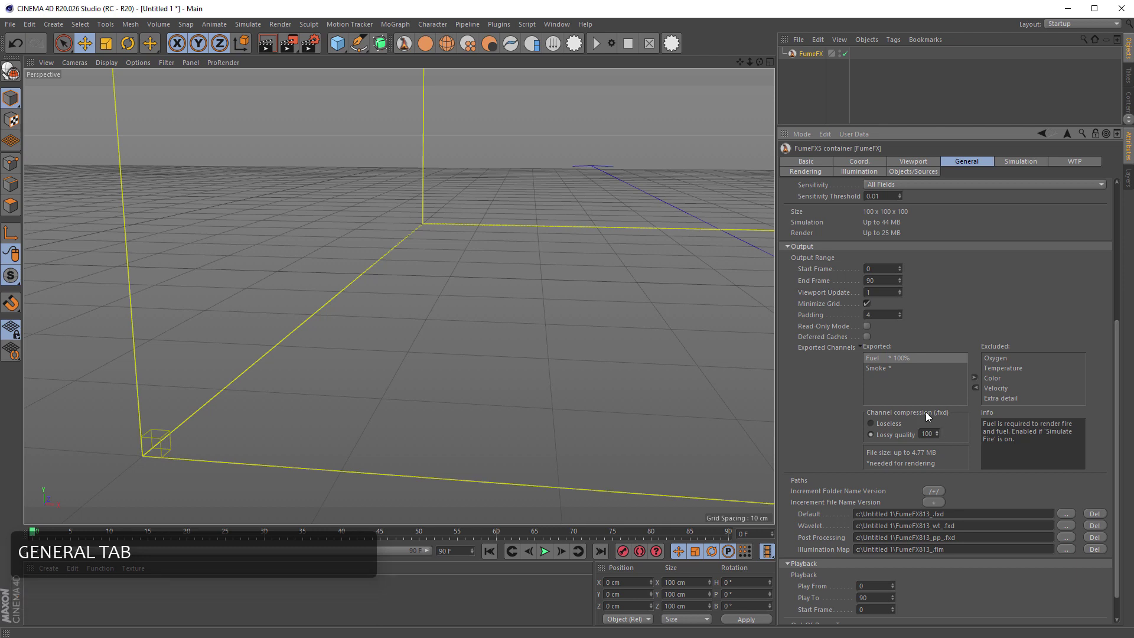
pyautogui.click(881, 367)
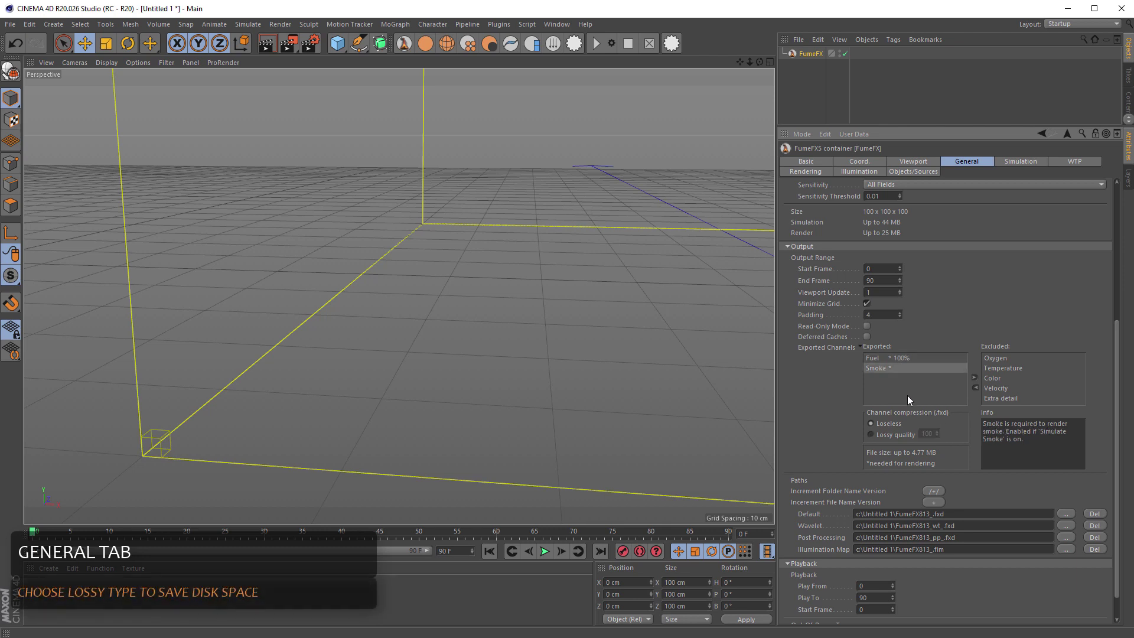
pyautogui.click(884, 358)
pyautogui.click(871, 424)
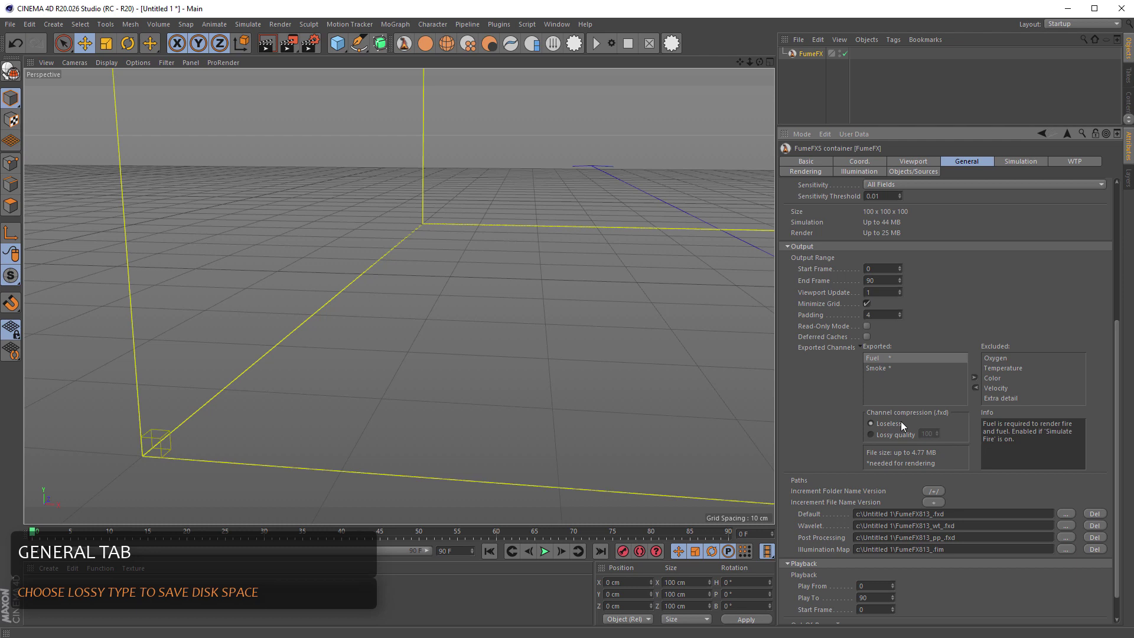
# Move Velocity to the exported channels with lossy compression at quality 74
pyautogui.click(1008, 388)
pyautogui.click(976, 387)
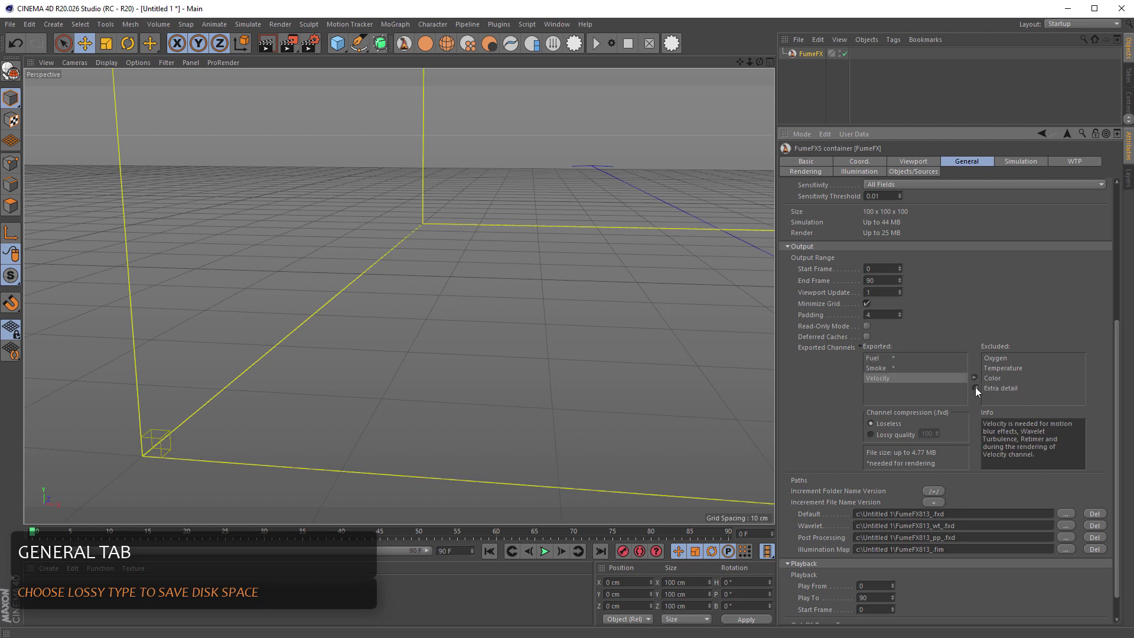
pyautogui.click(901, 431)
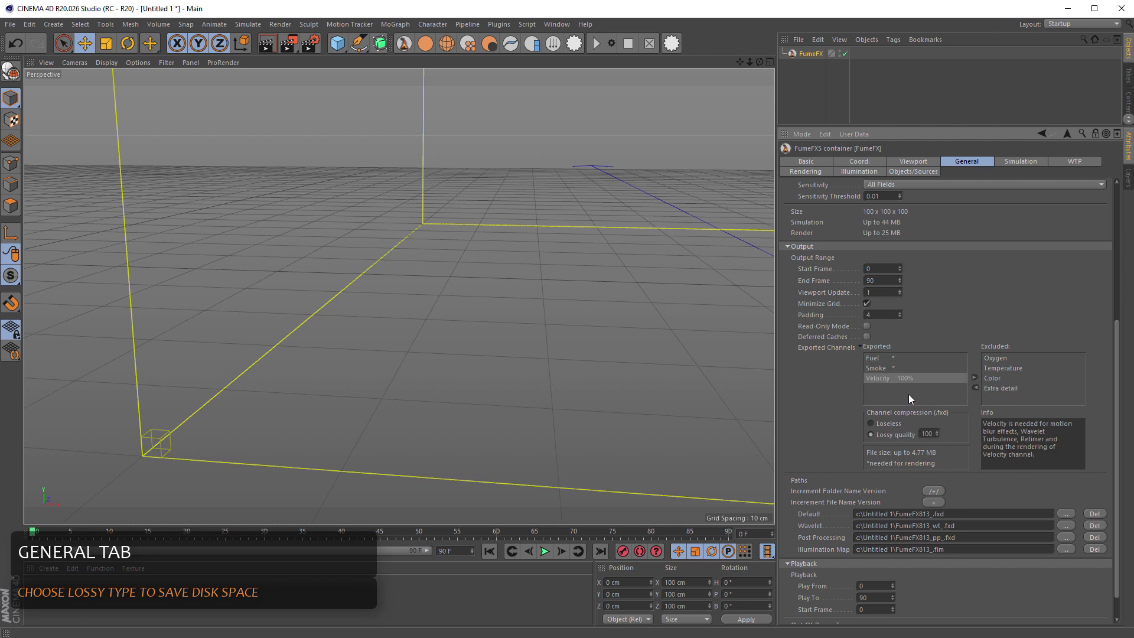
pyautogui.click(937, 436)
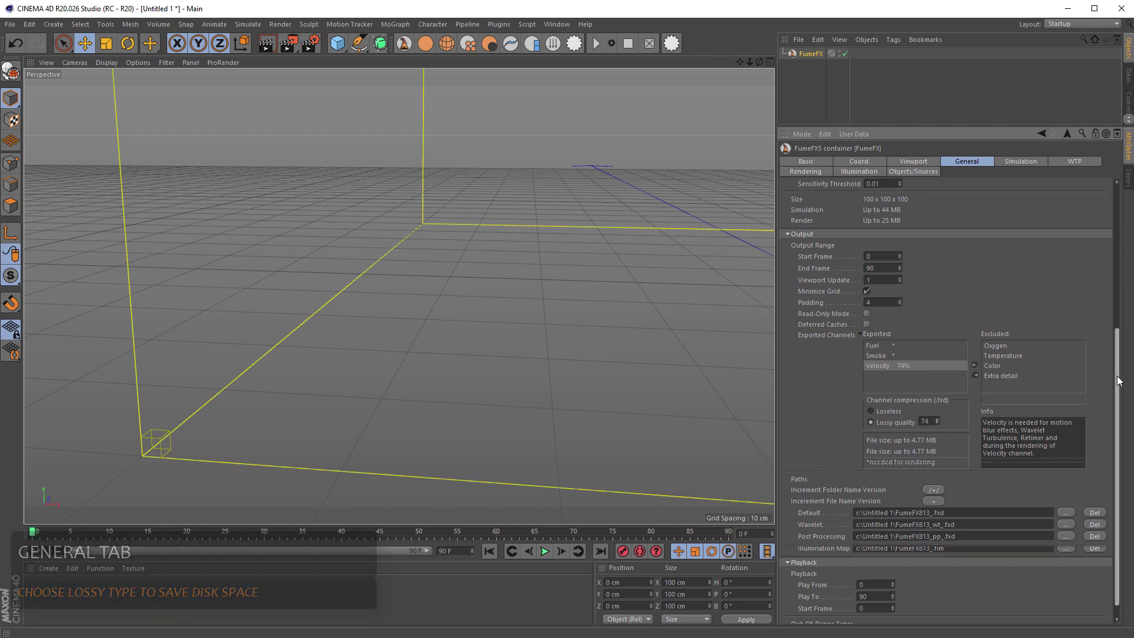
pyautogui.scroll(-2, 1113, 366)
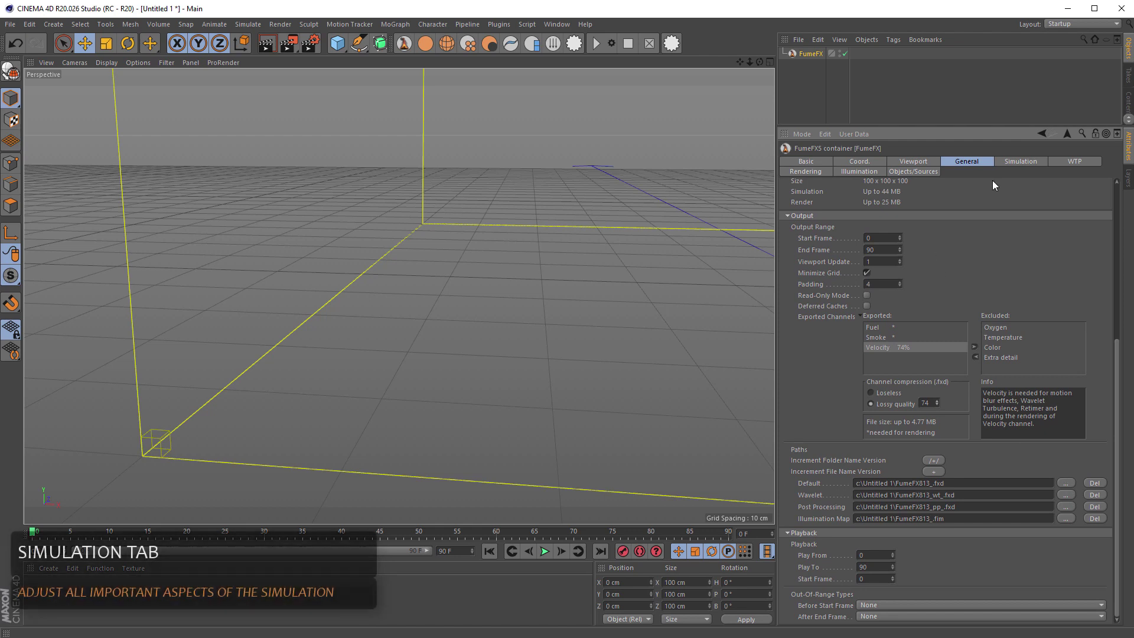
# In the Simulation settings, keep Default advection and Vorticity II as the vorticity method
pyautogui.click(1018, 162)
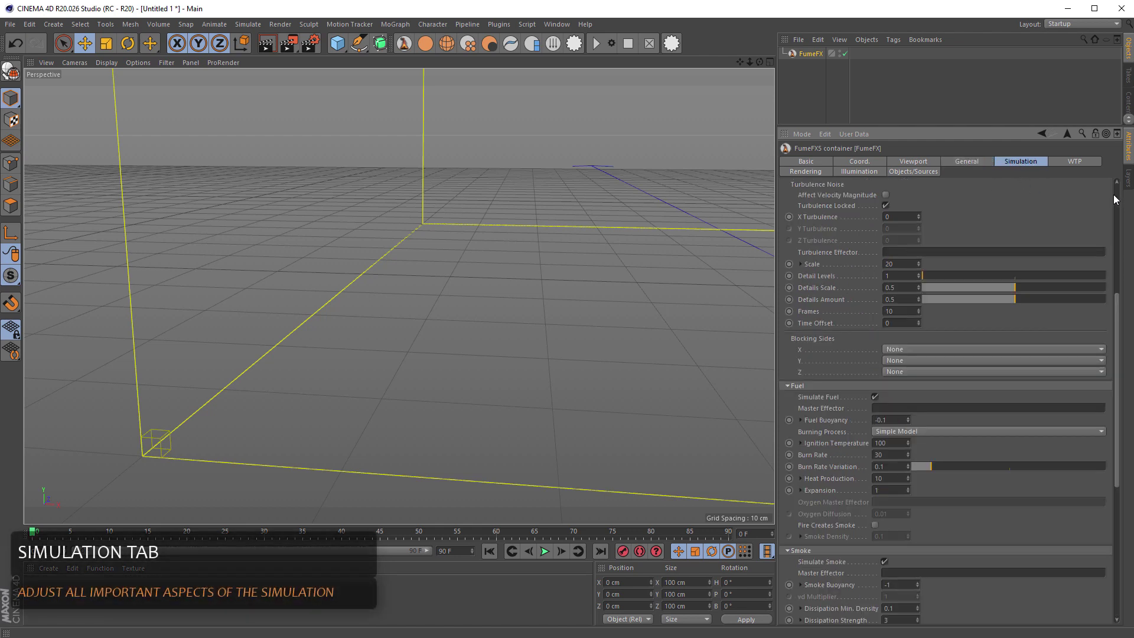
pyautogui.scroll(5, 1116, 201)
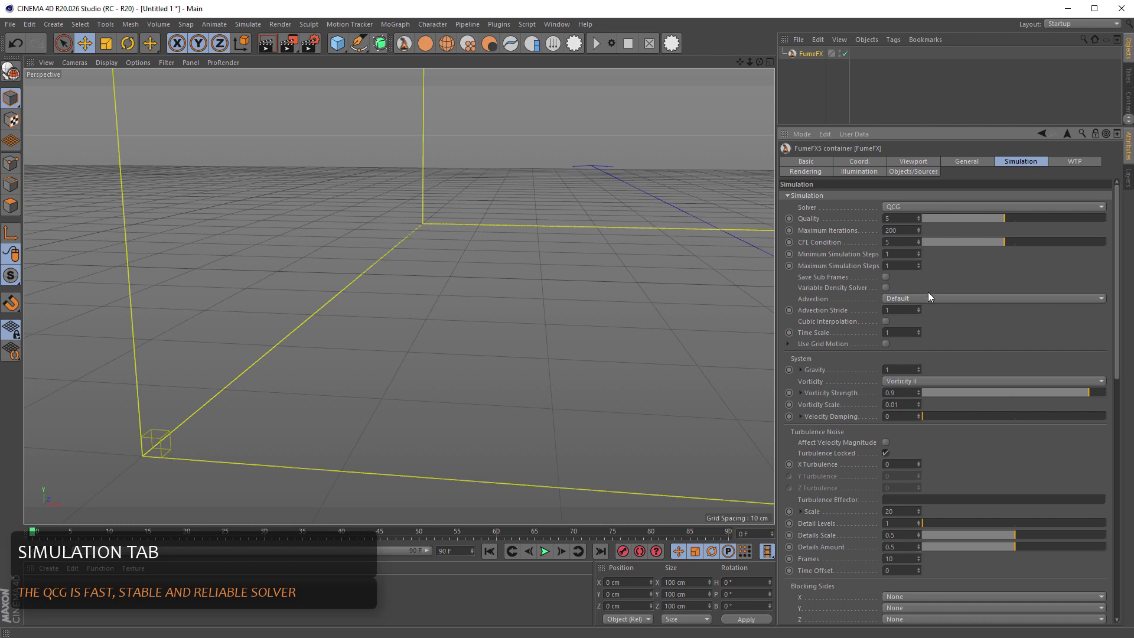
pyautogui.click(949, 298)
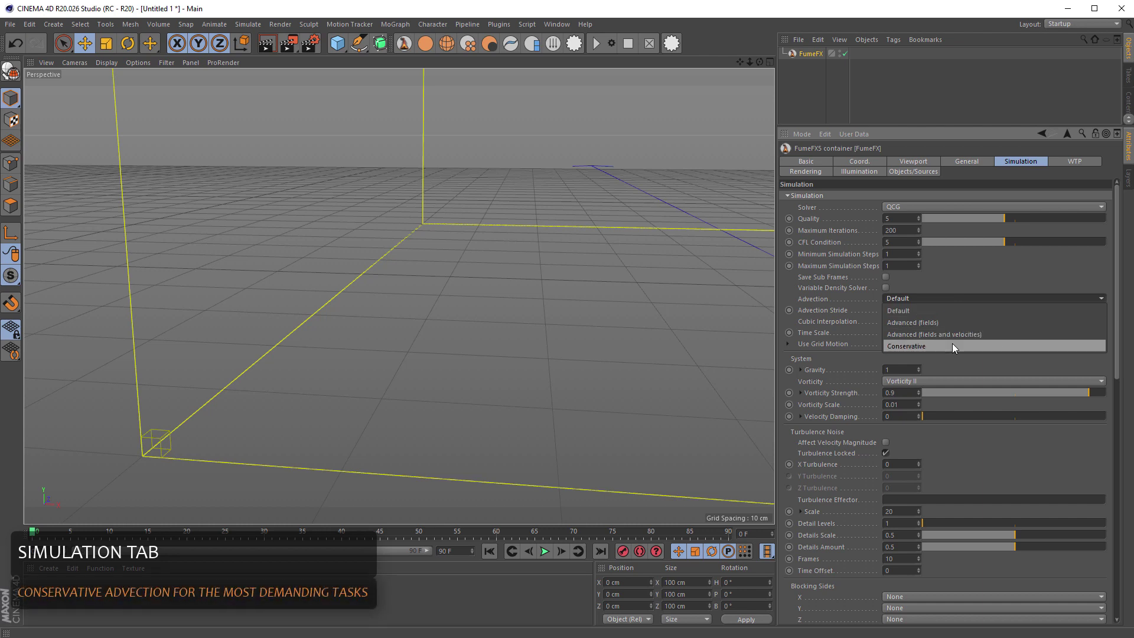
pyautogui.click(966, 277)
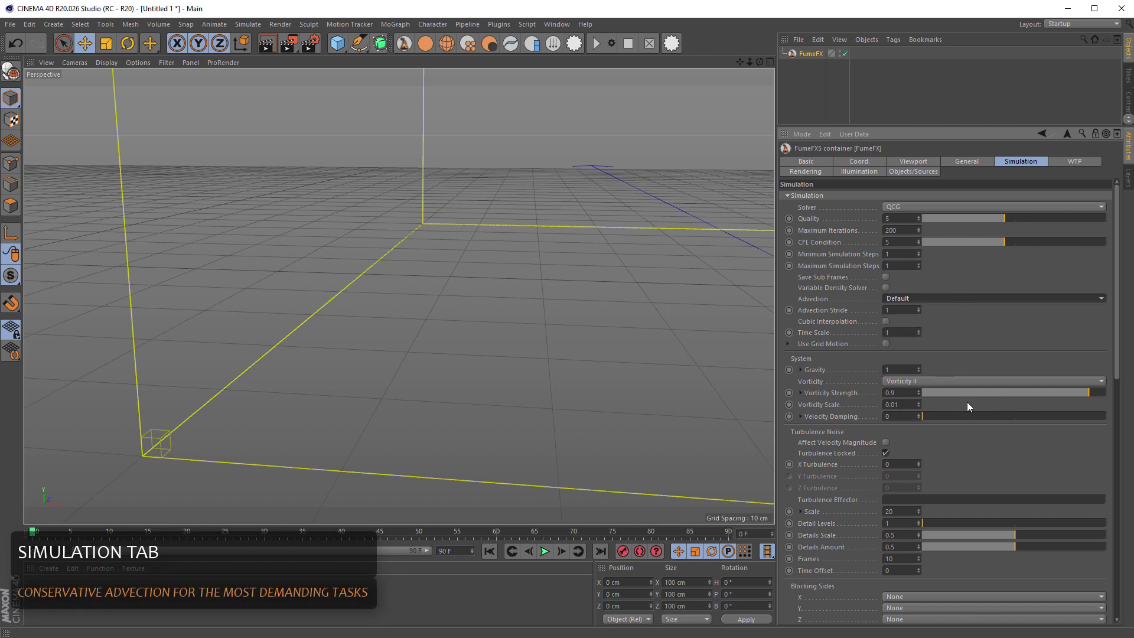
pyautogui.scroll(-3, 1104, 356)
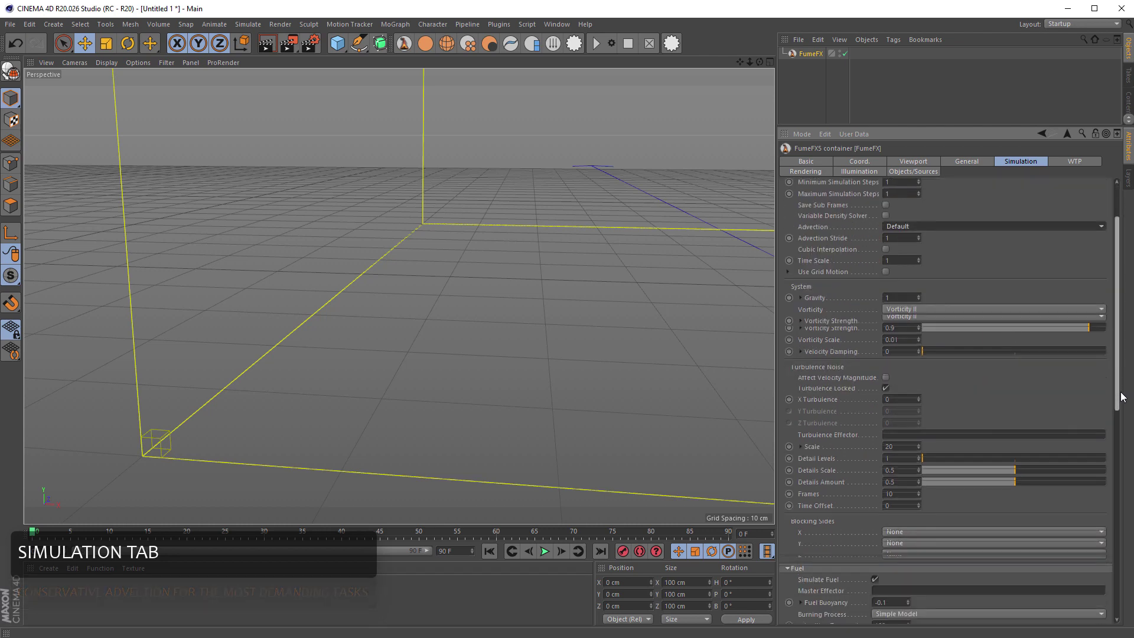
pyautogui.click(952, 307)
pyautogui.click(961, 286)
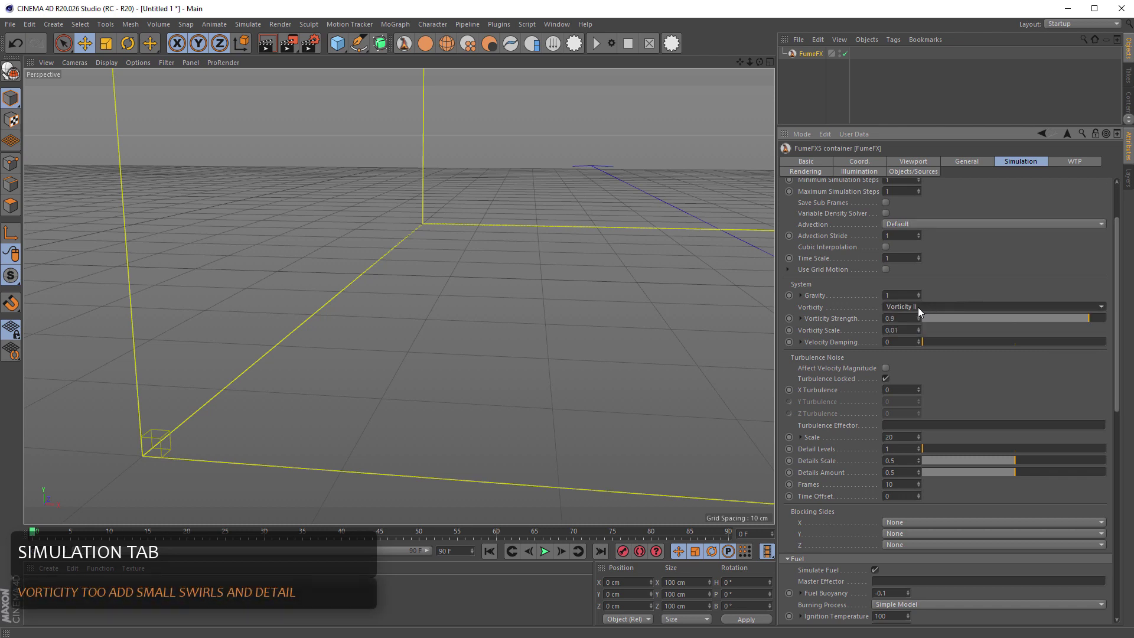
# Scroll down to Extra Detail and leave its mode set to None
pyautogui.moveTo(1115, 372); pyautogui.dragTo(1125, 440)
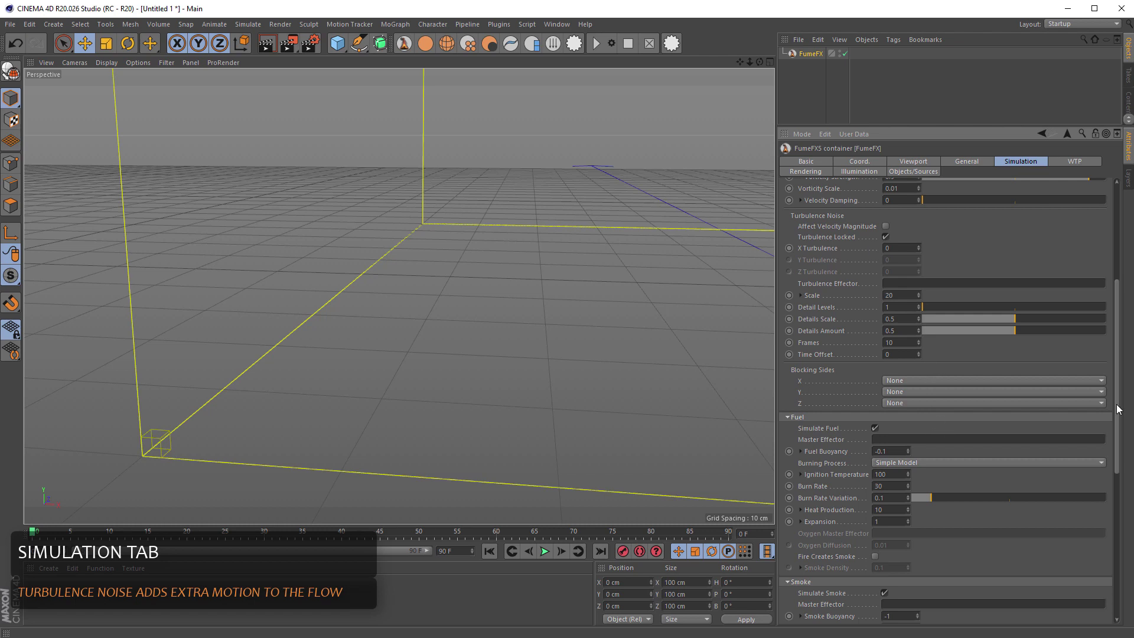
pyautogui.moveTo(1115, 408); pyautogui.dragTo(1116, 472)
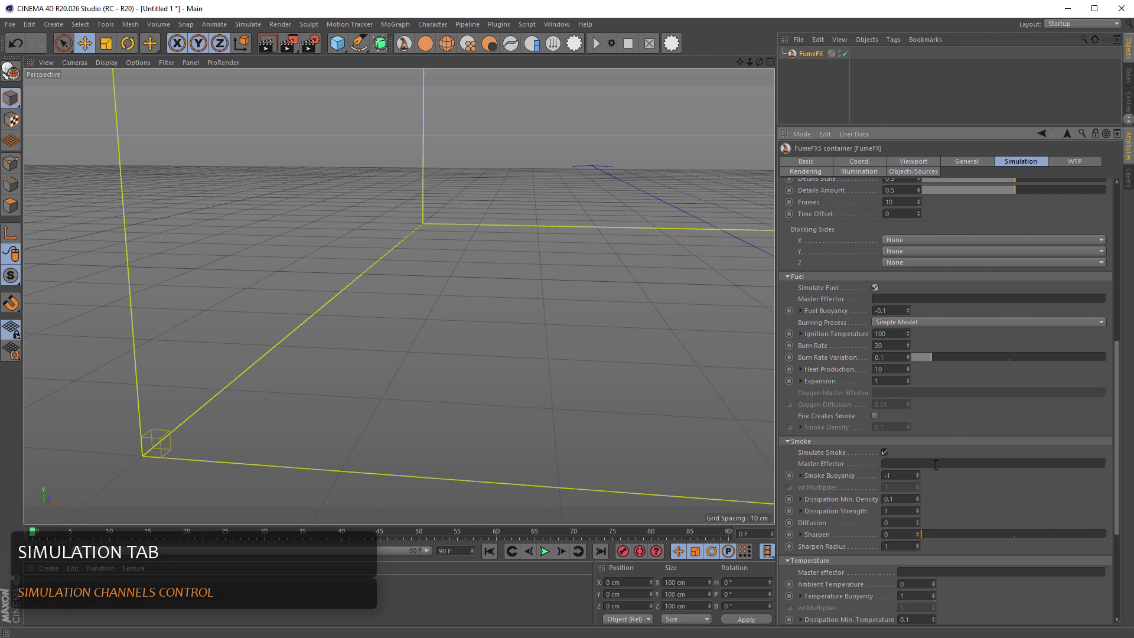
pyautogui.scroll(-4, 997, 493)
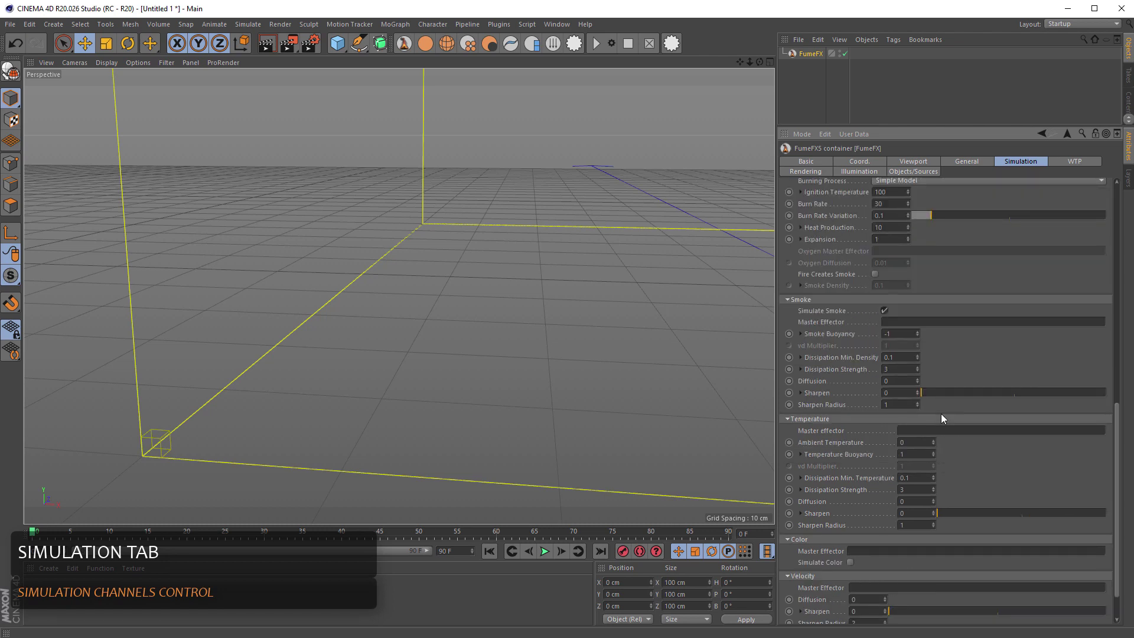
pyautogui.scroll(-2, 943, 425)
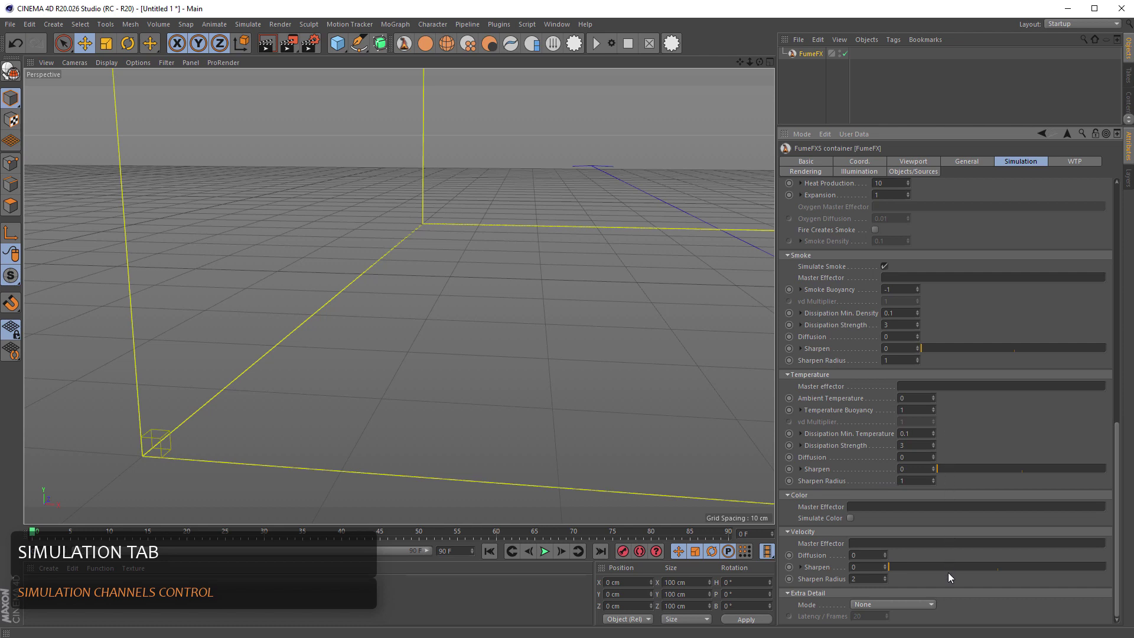
pyautogui.click(932, 602)
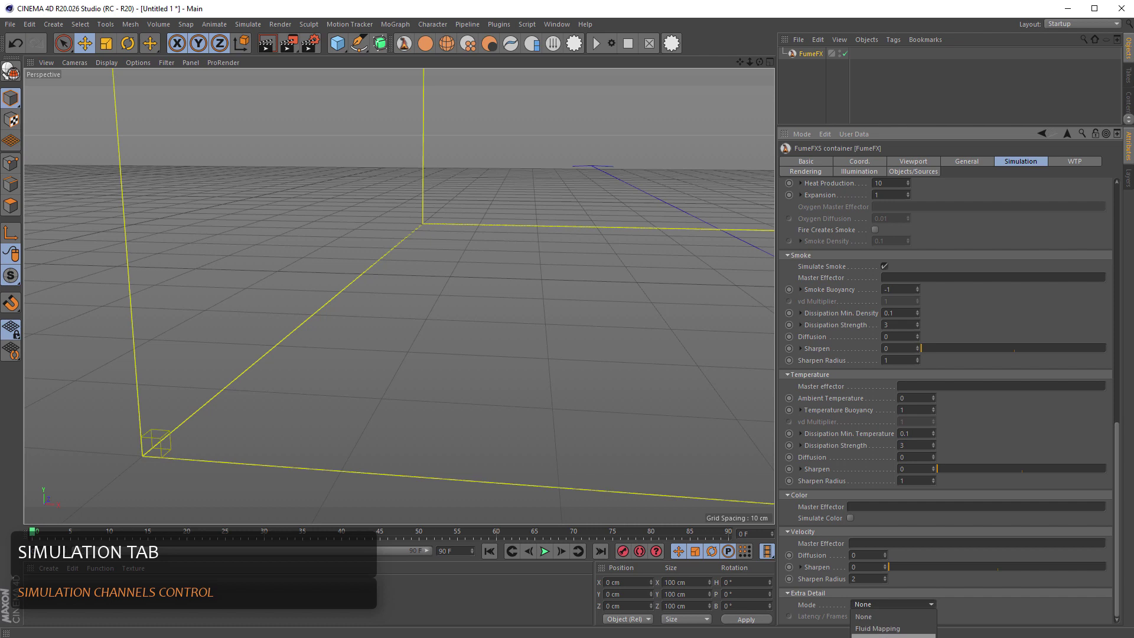
pyautogui.click(874, 616)
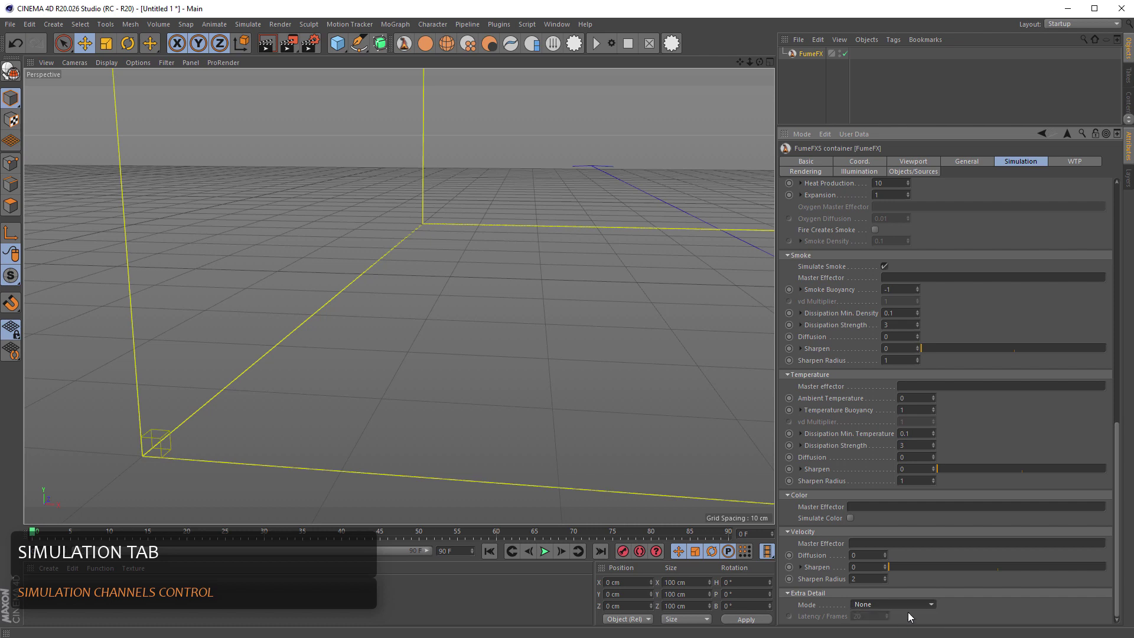
# Open the WTP tab, showing Viewport Degrade 50% and Auto Scale Density on
pyautogui.click(1065, 162)
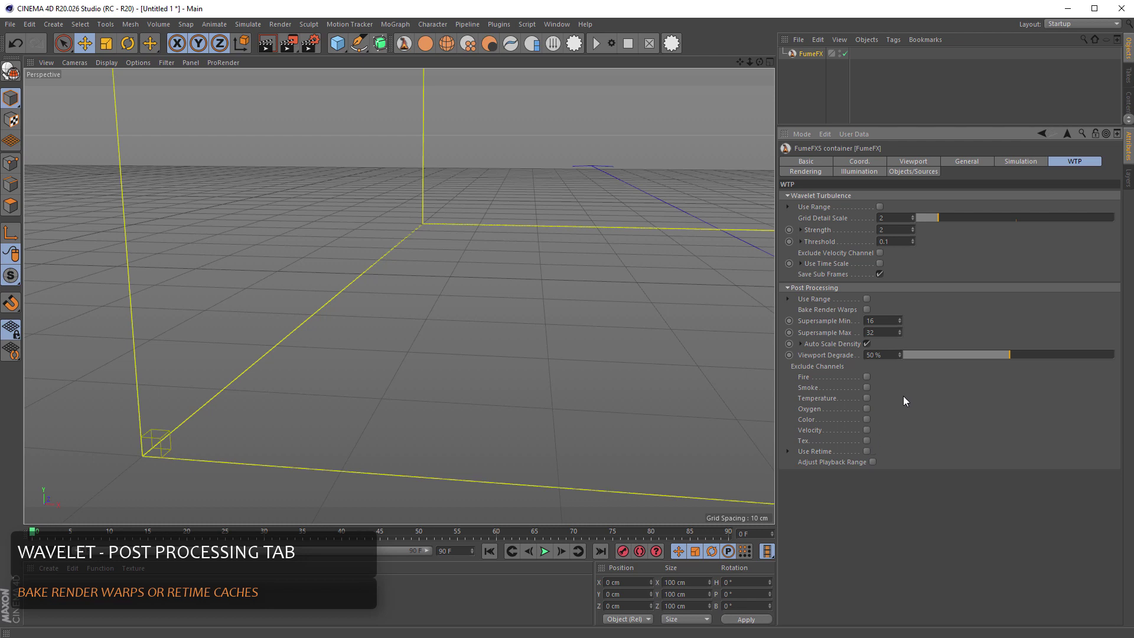
# Review Rendering settings, enable Use Illumination Map, and show the empty Objects/Sources list
pyautogui.click(819, 172)
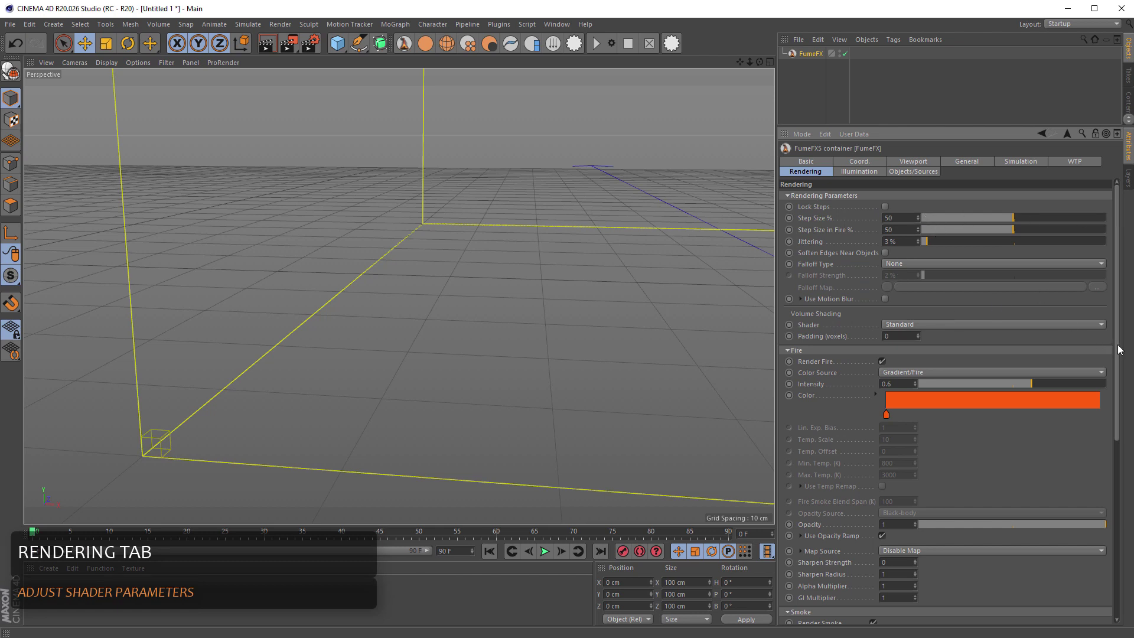
pyautogui.moveTo(1120, 349); pyautogui.dragTo(1120, 390)
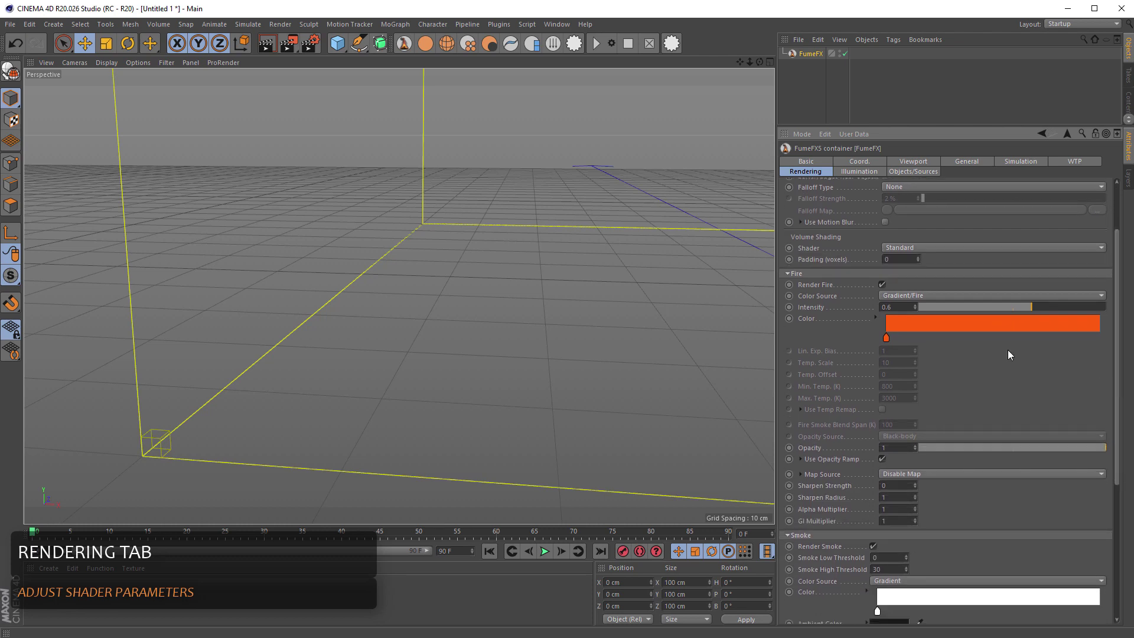
pyautogui.scroll(-4, 1024, 440)
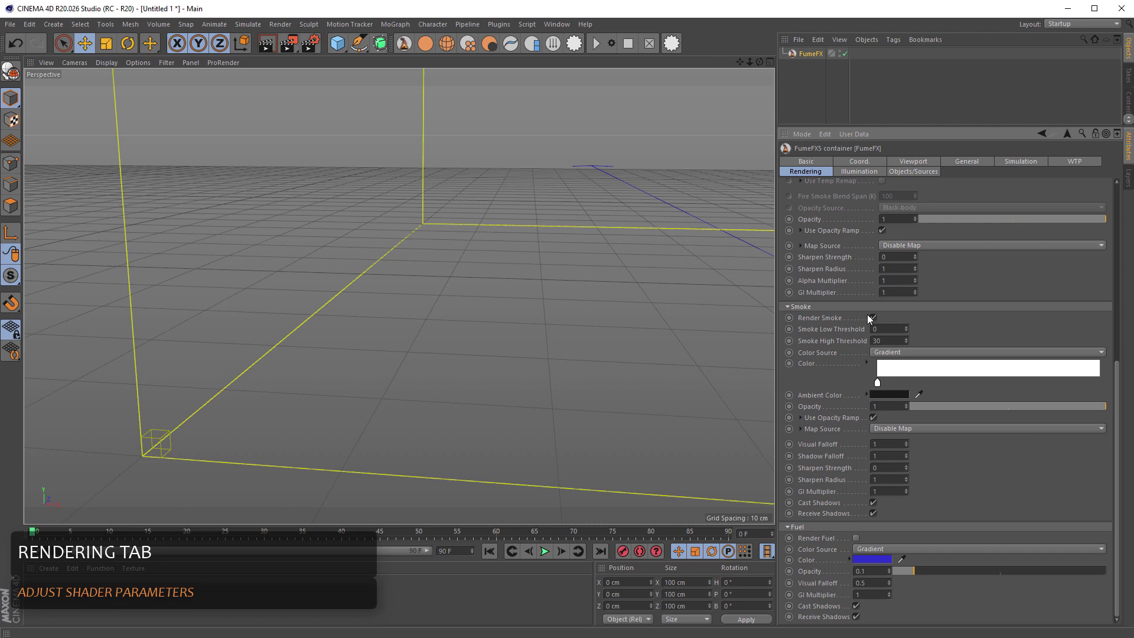
pyautogui.click(846, 170)
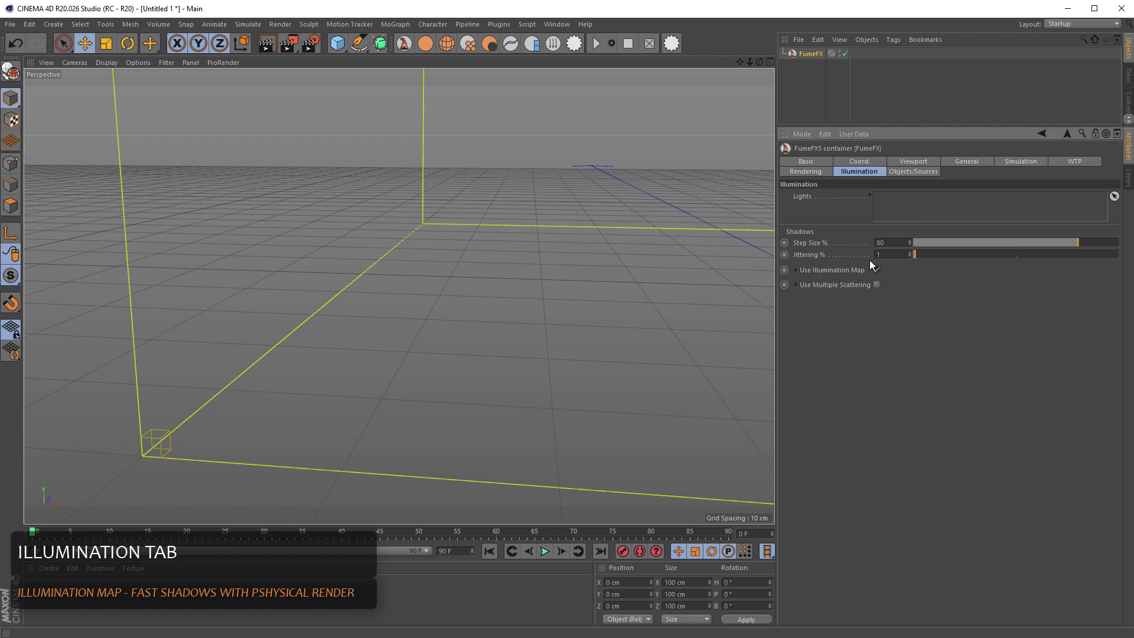
pyautogui.click(797, 270)
pyautogui.click(796, 270)
pyautogui.click(796, 270)
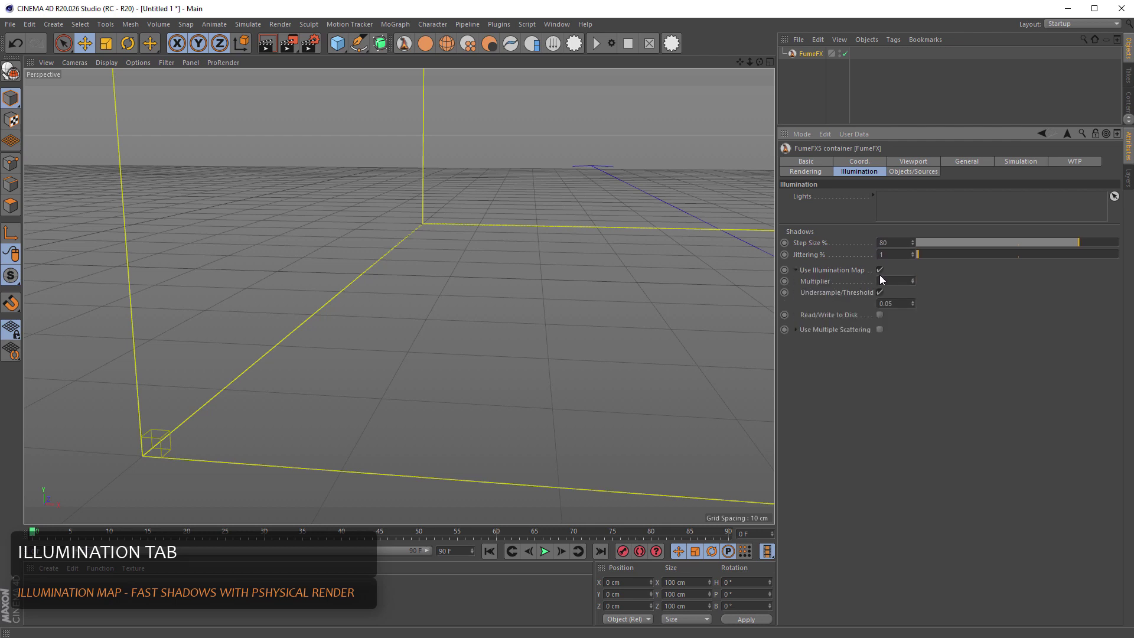
pyautogui.click(796, 270)
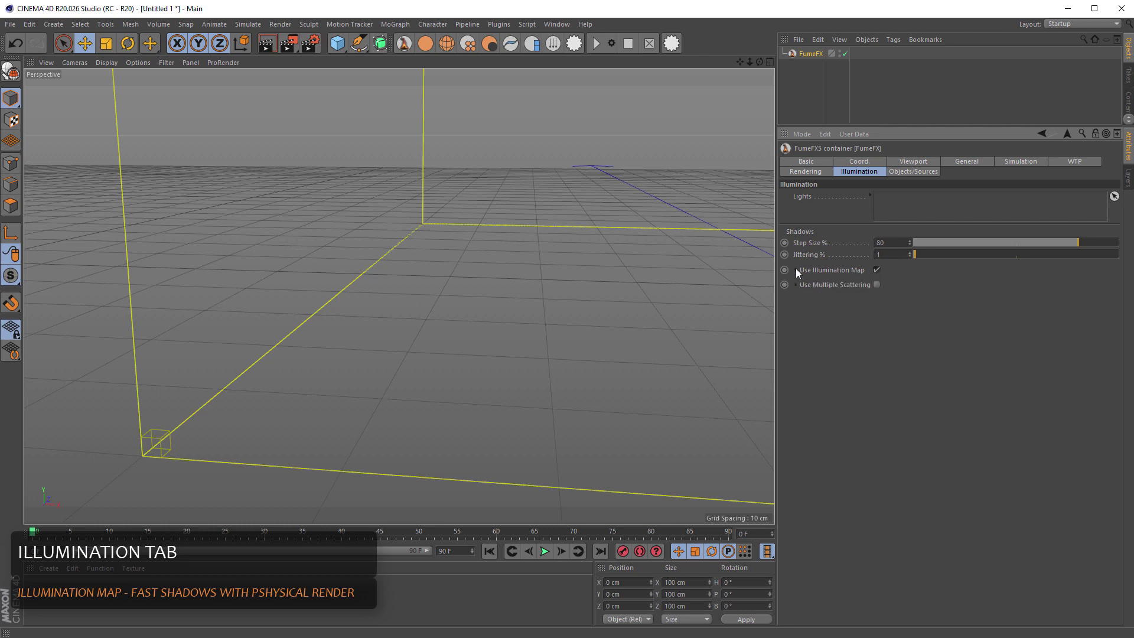
pyautogui.click(904, 172)
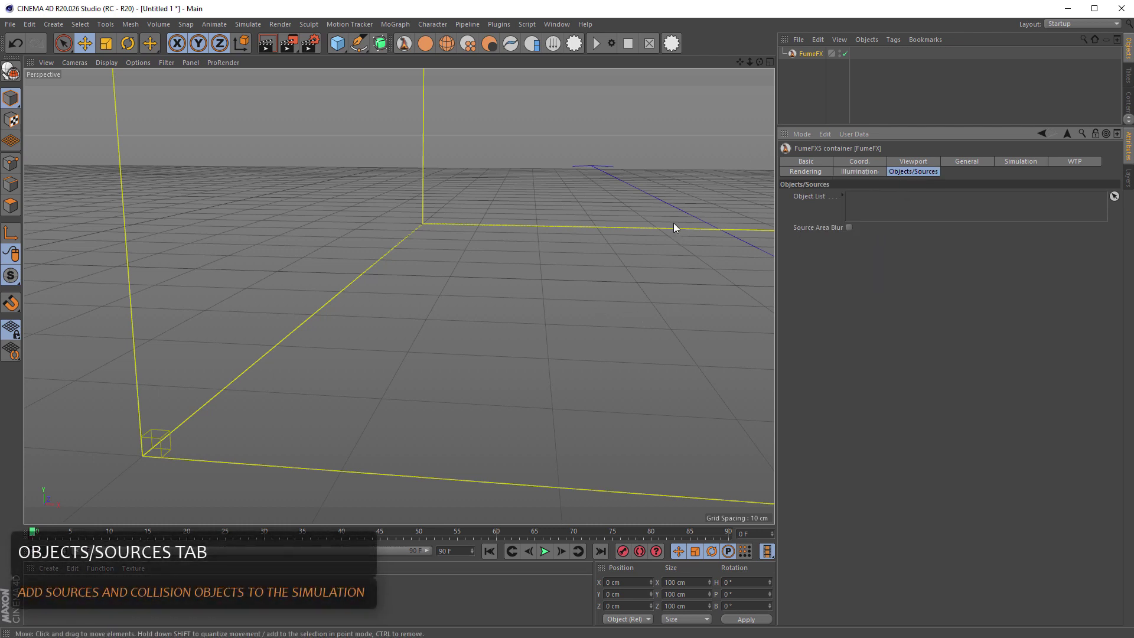
# Pan, dolly out and orbit the perspective view until the whole FumeFX box is visible
pyautogui.keyDown('alt'); pyautogui.moveTo(674, 227); pyautogui.dragTo(685, 193, button='middle'); pyautogui.keyUp('alt')
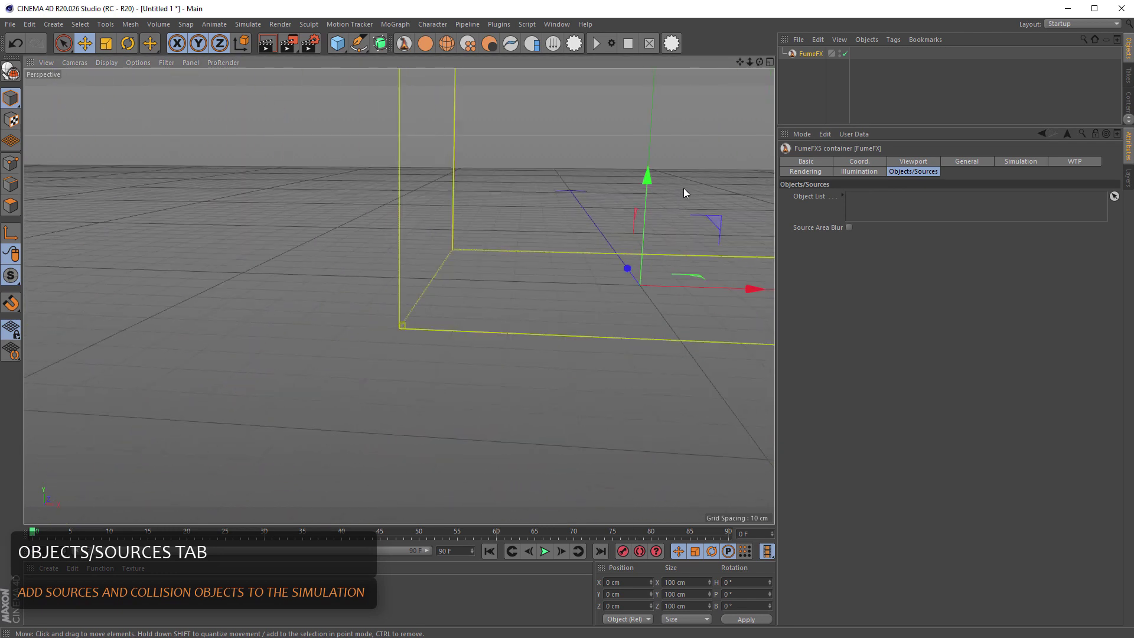
pyautogui.keyDown('alt'); pyautogui.moveTo(684, 193); pyautogui.dragTo(567, 268, button='right'); pyautogui.keyUp('alt')
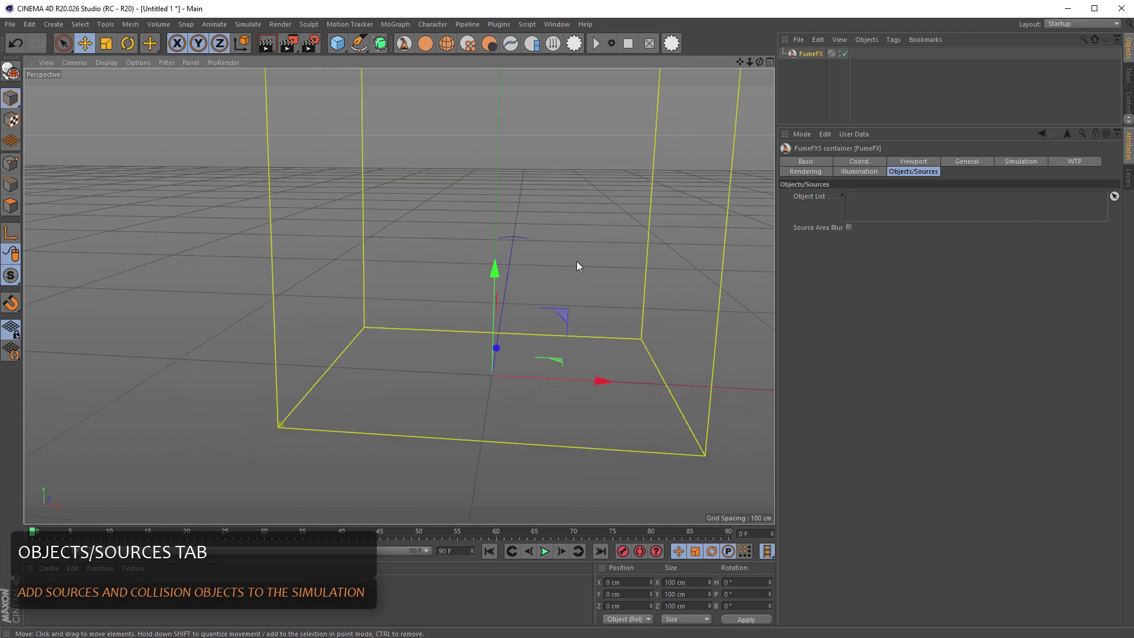
pyautogui.keyDown('alt'); pyautogui.moveTo(586, 254); pyautogui.dragTo(555, 290); pyautogui.keyUp('alt')
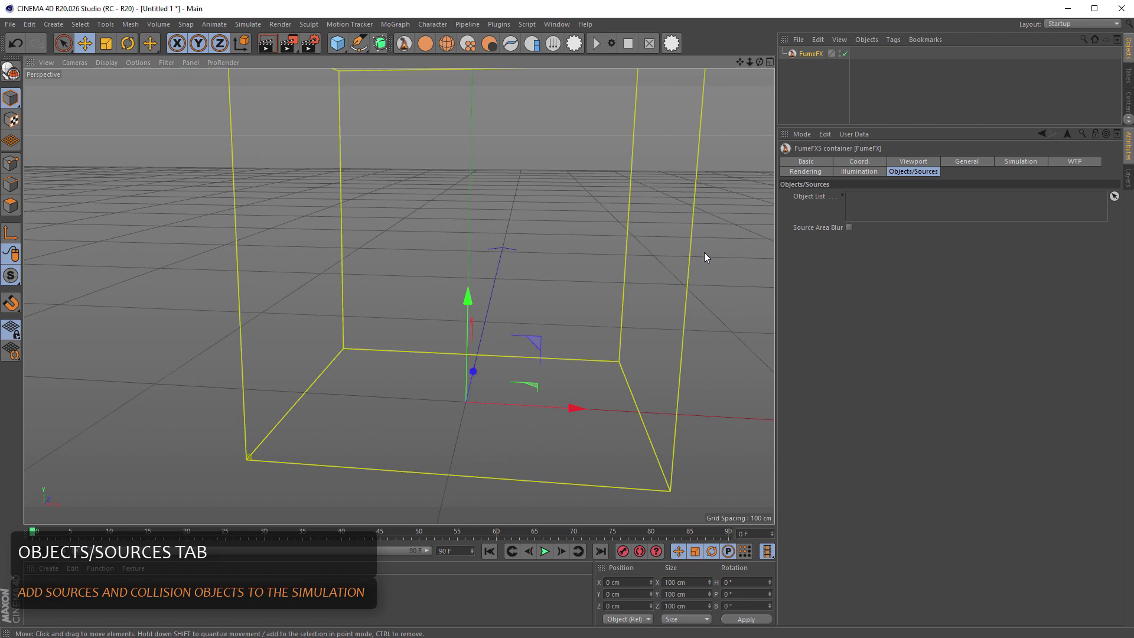
# Add a FumeFX Simple Source and raise it about 7.45 cm inside the grid
pyautogui.click(425, 43)
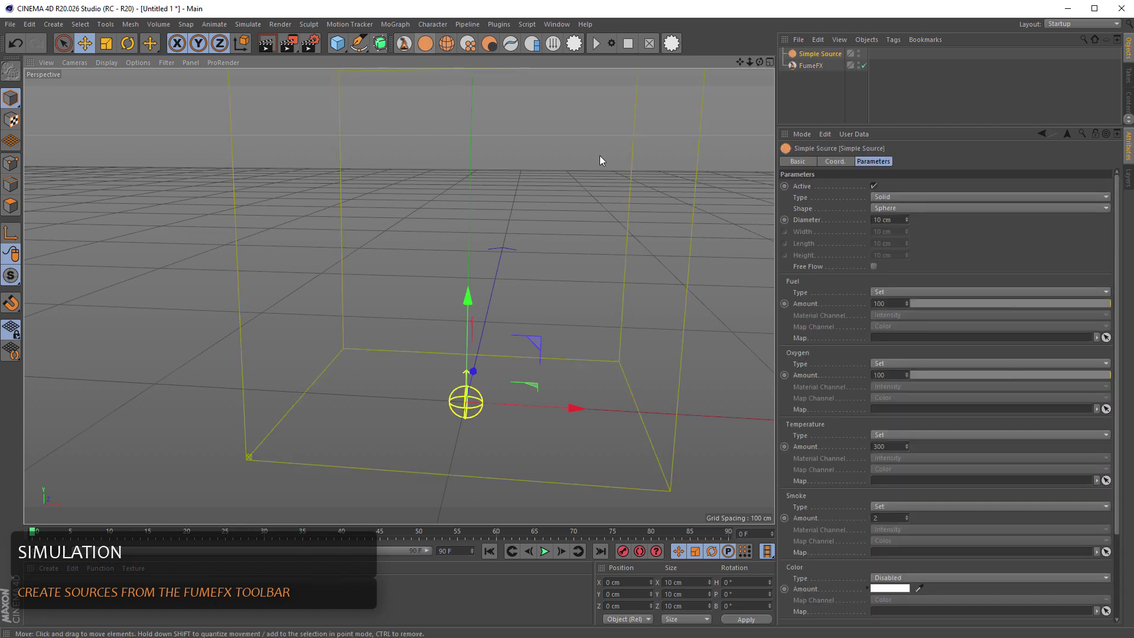
pyautogui.click(629, 182)
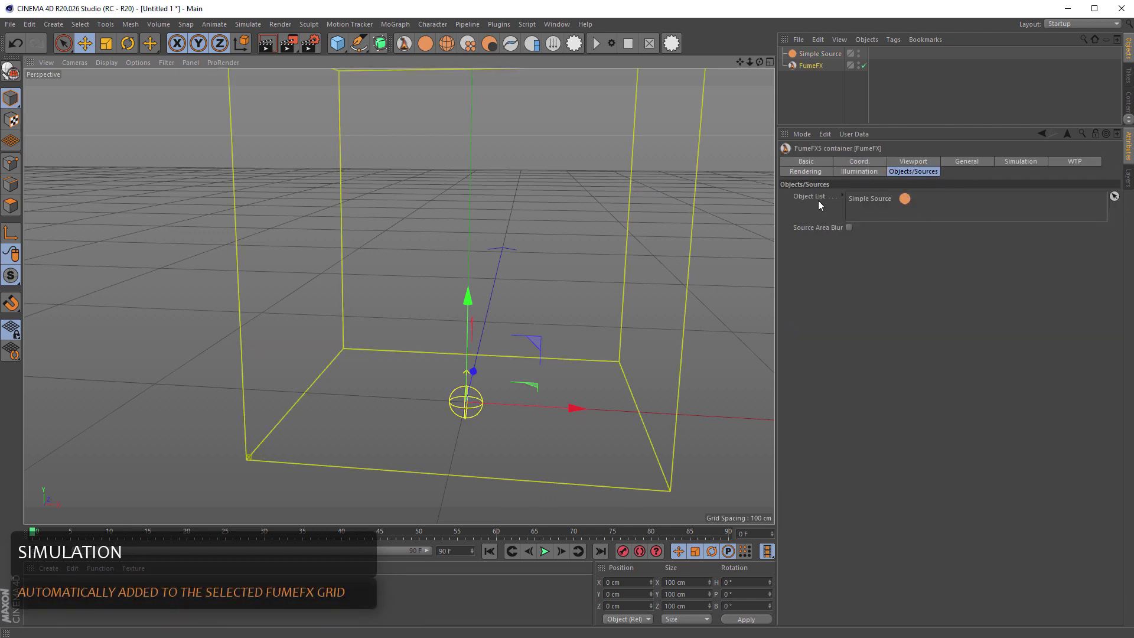
pyautogui.click(818, 55)
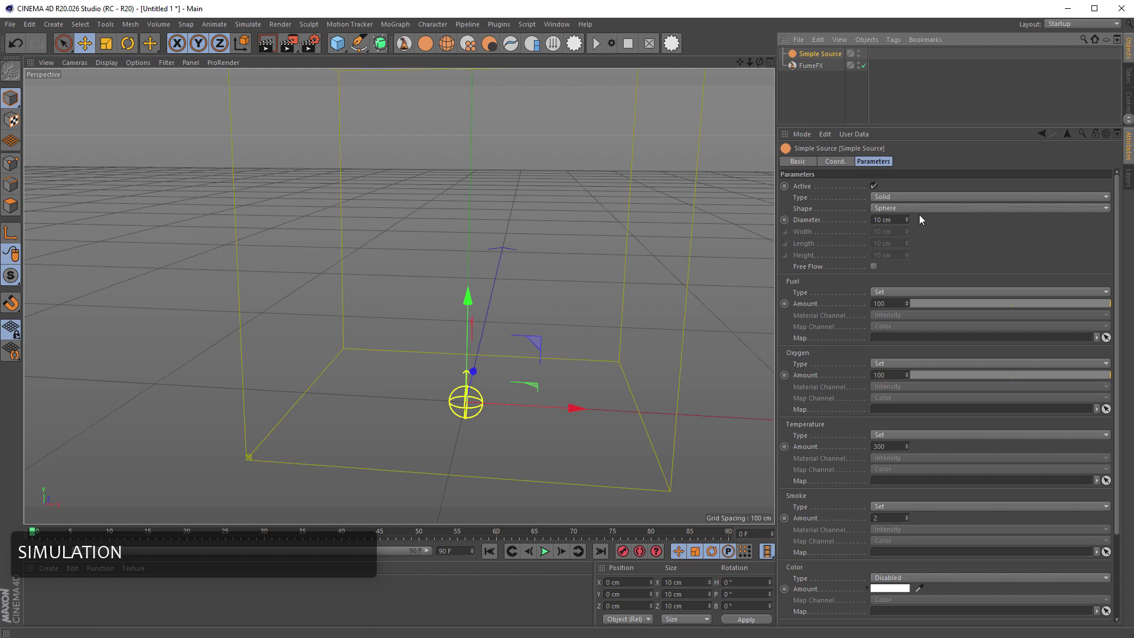
pyautogui.moveTo(466, 347); pyautogui.dragTo(466, 317)
pyautogui.keyDown('alt'); pyautogui.moveTo(537, 360); pyautogui.dragTo(614, 388, button='middle'); pyautogui.keyUp('alt')
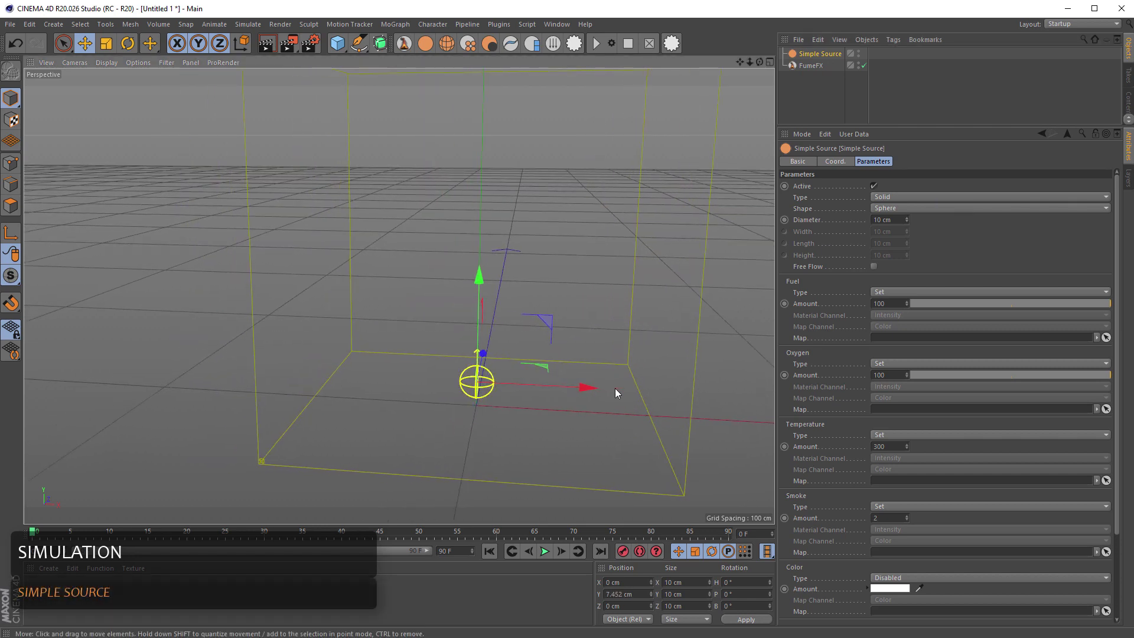
# Keep the source as a Solid Sphere, then reselect the FumeFX container
pyautogui.click(913, 199)
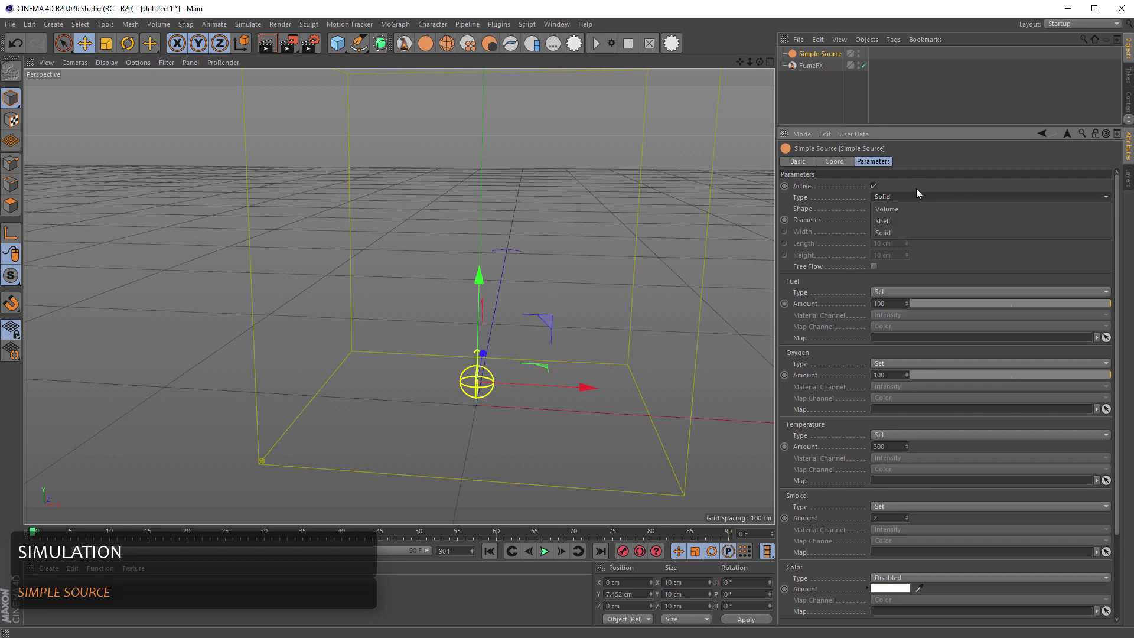
pyautogui.click(915, 196)
pyautogui.click(913, 209)
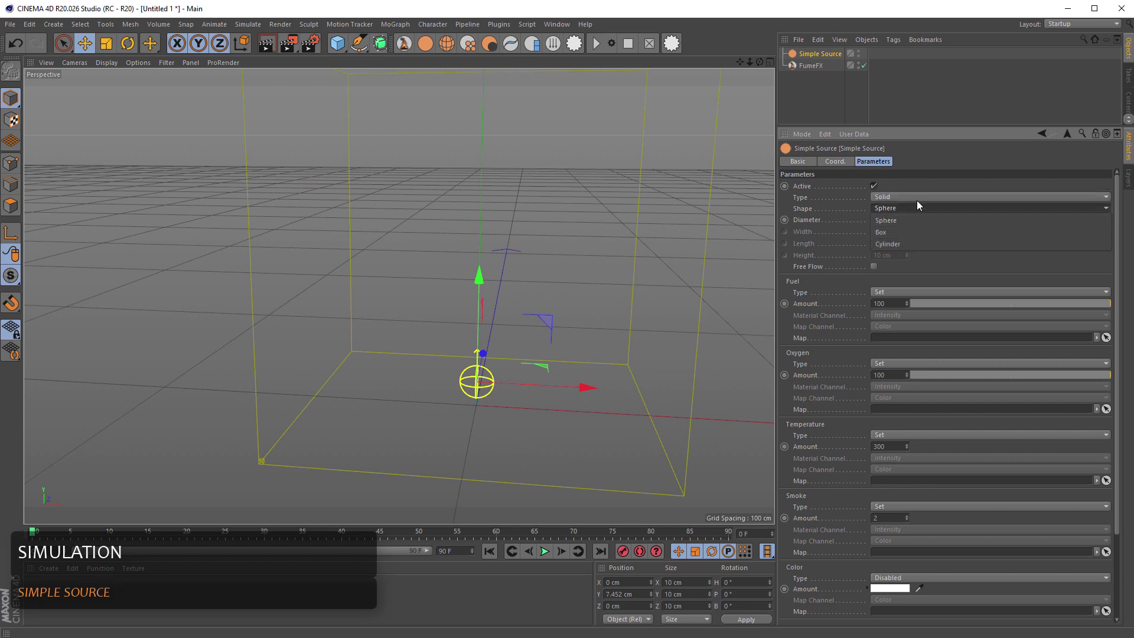
pyautogui.click(916, 195)
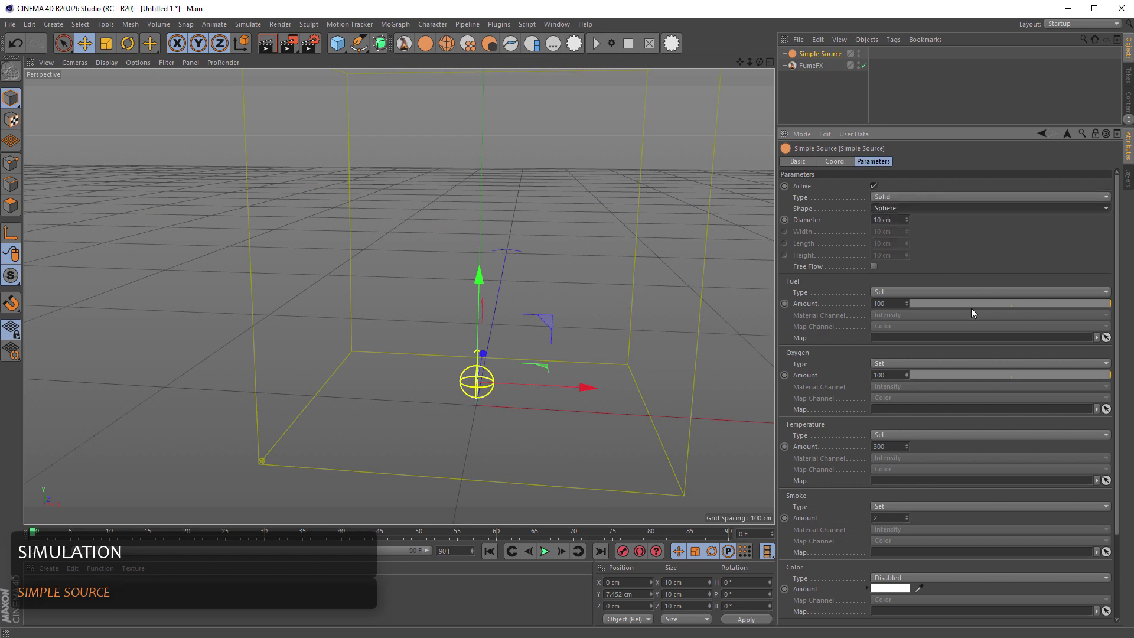
pyautogui.scroll(-5, 972, 310)
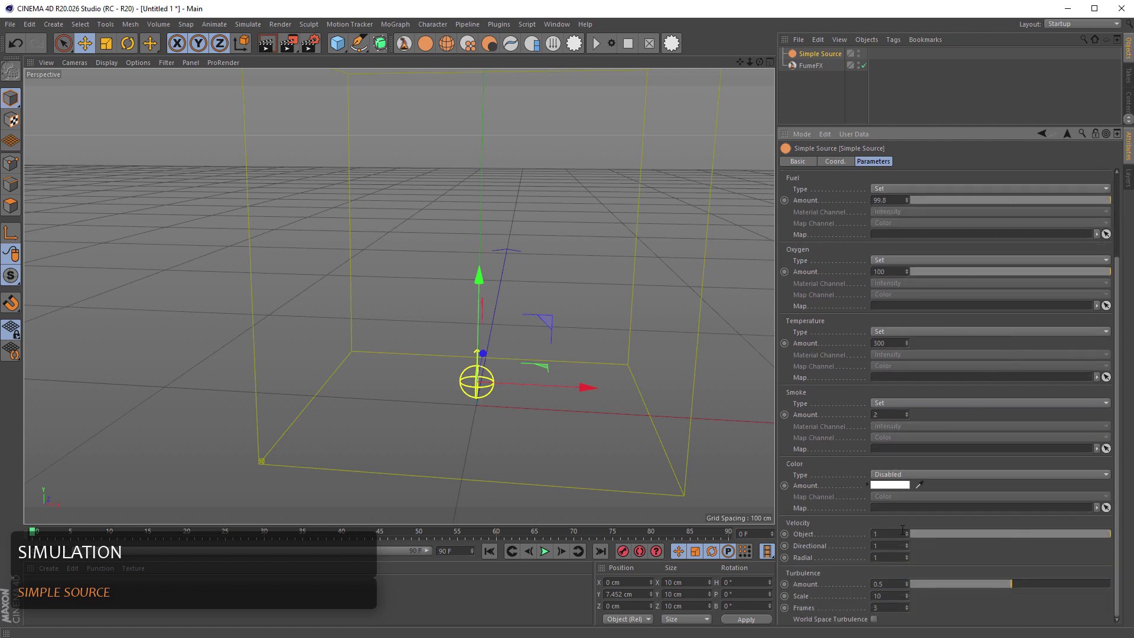
pyautogui.click(692, 389)
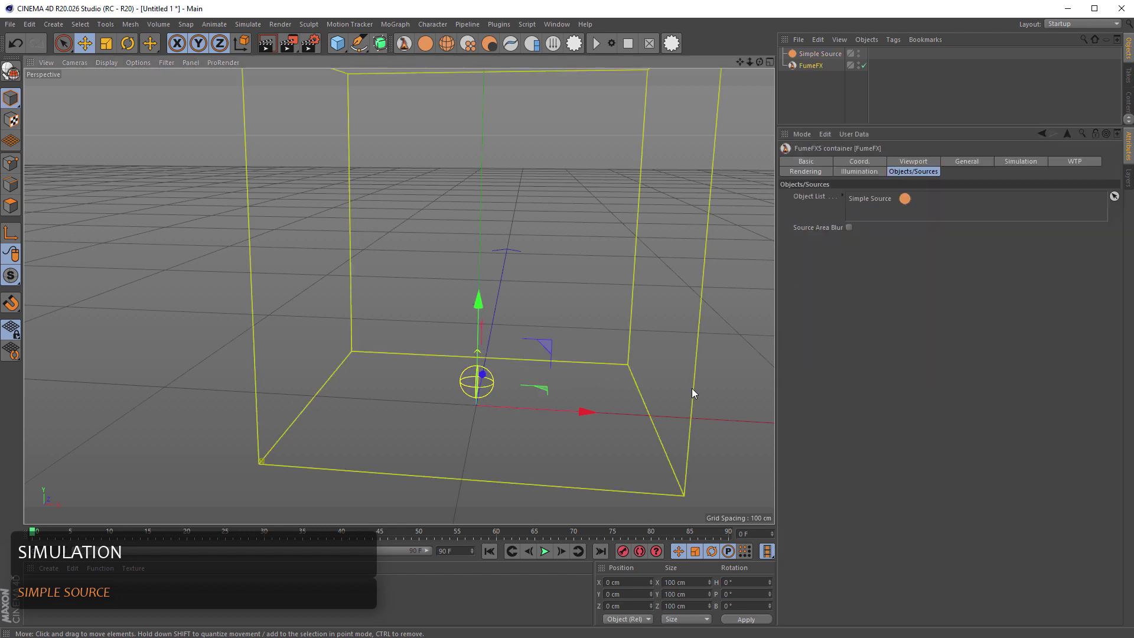
pyautogui.keyDown('alt'); pyautogui.moveTo(570, 410); pyautogui.dragTo(527, 381); pyautogui.keyUp('alt')
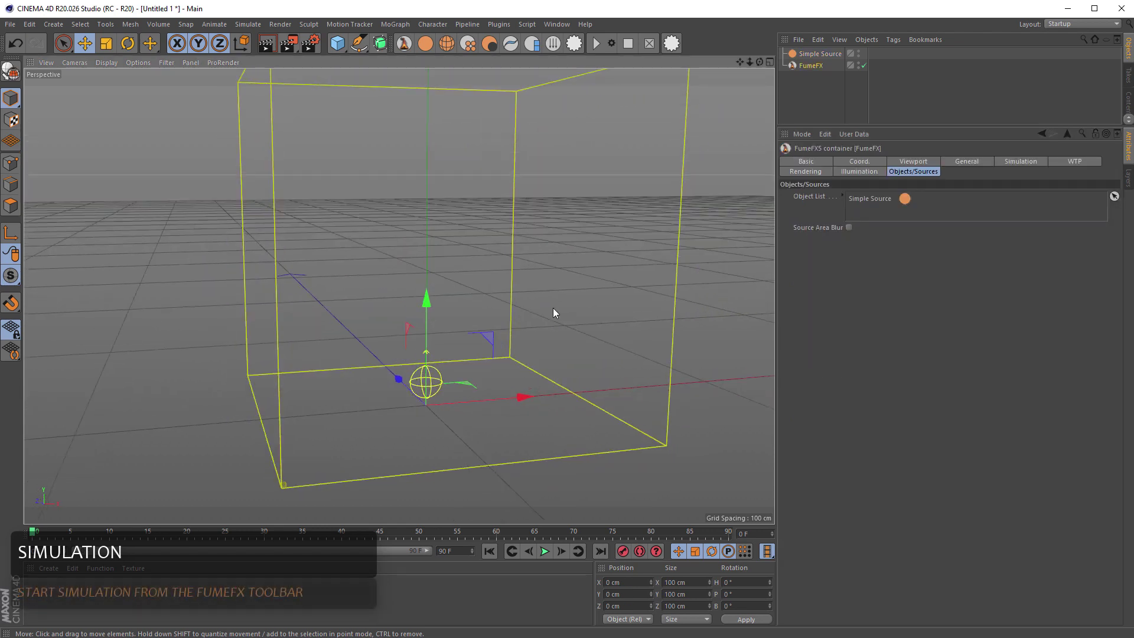
# Start the fire simulation and move the status window off the rising smoke
pyautogui.click(928, 160)
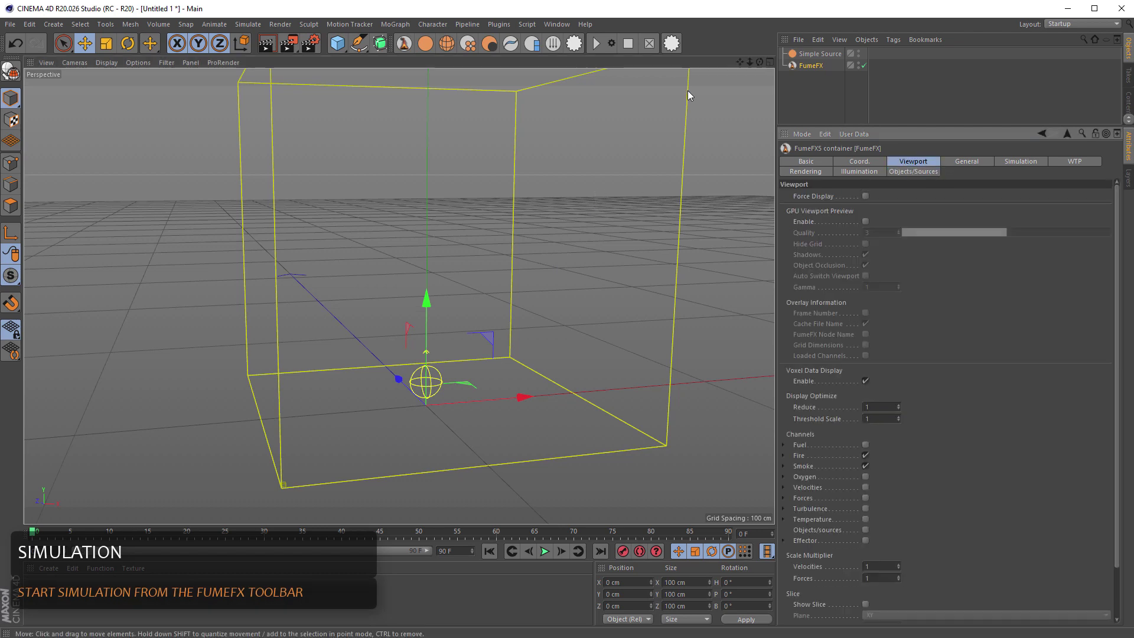
pyautogui.click(597, 43)
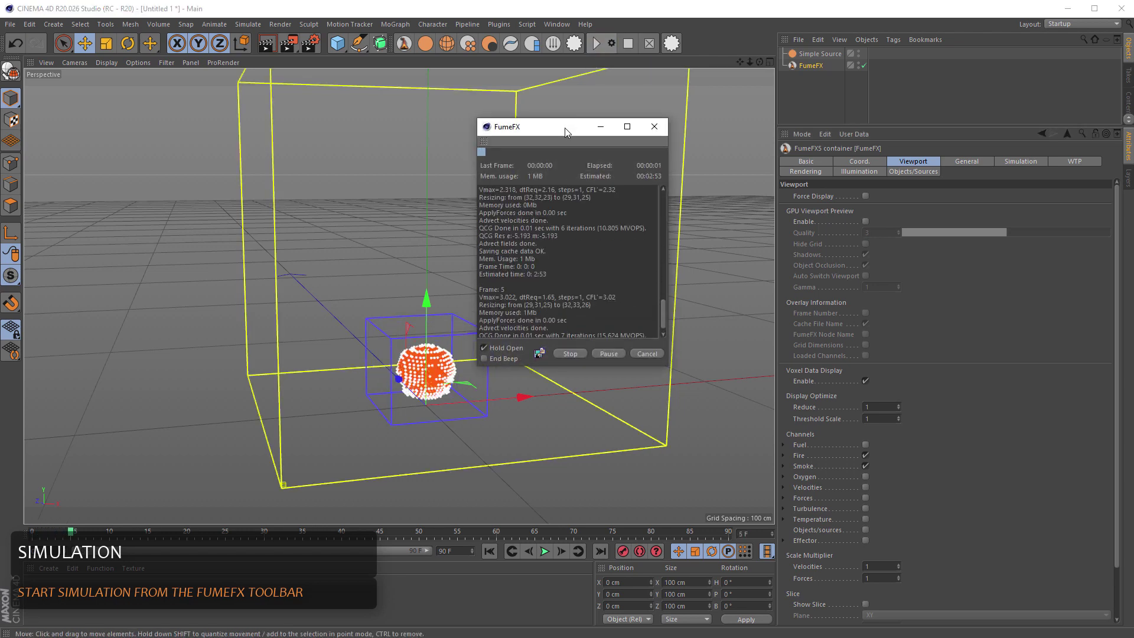
pyautogui.moveTo(565, 128); pyautogui.dragTo(623, 101)
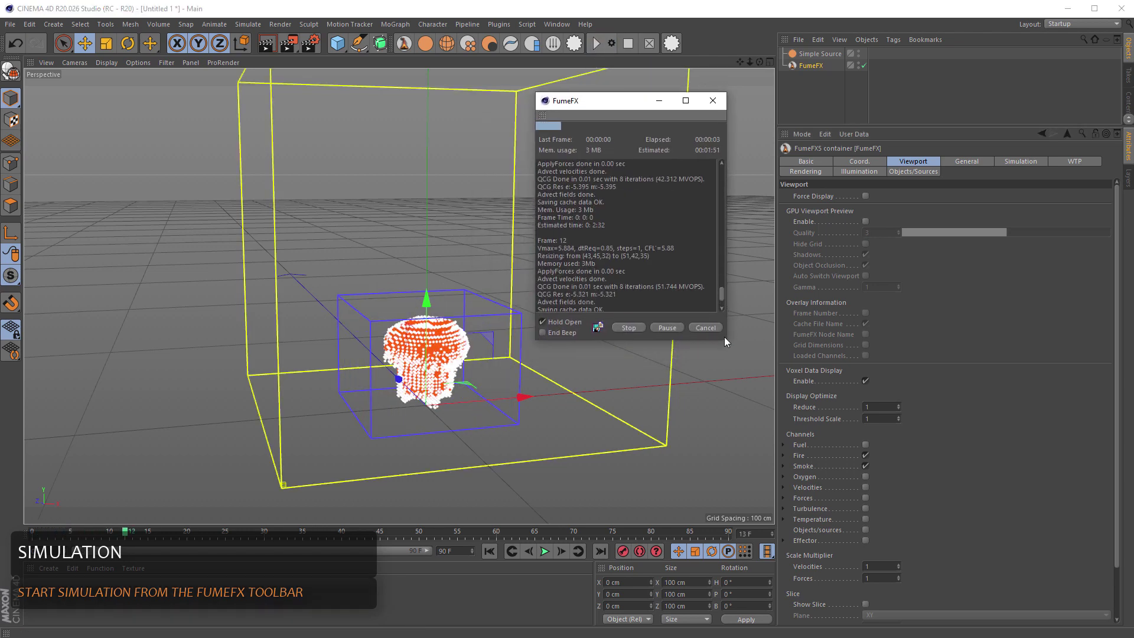
pyautogui.moveTo(726, 340); pyautogui.dragTo(767, 467)
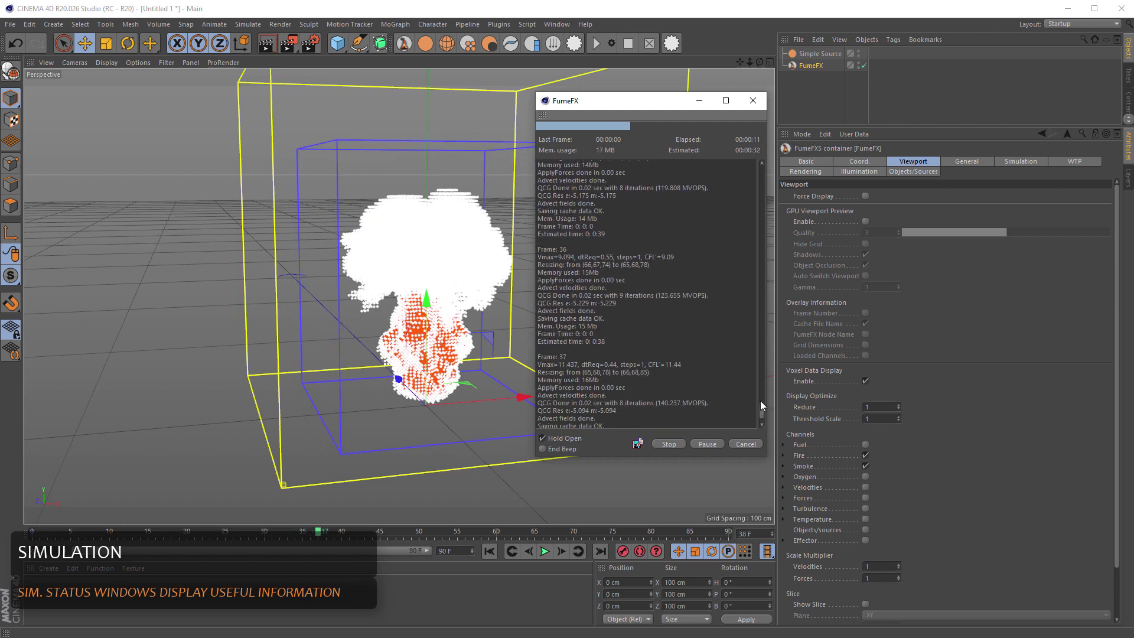
pyautogui.moveTo(761, 404); pyautogui.dragTo(746, 379)
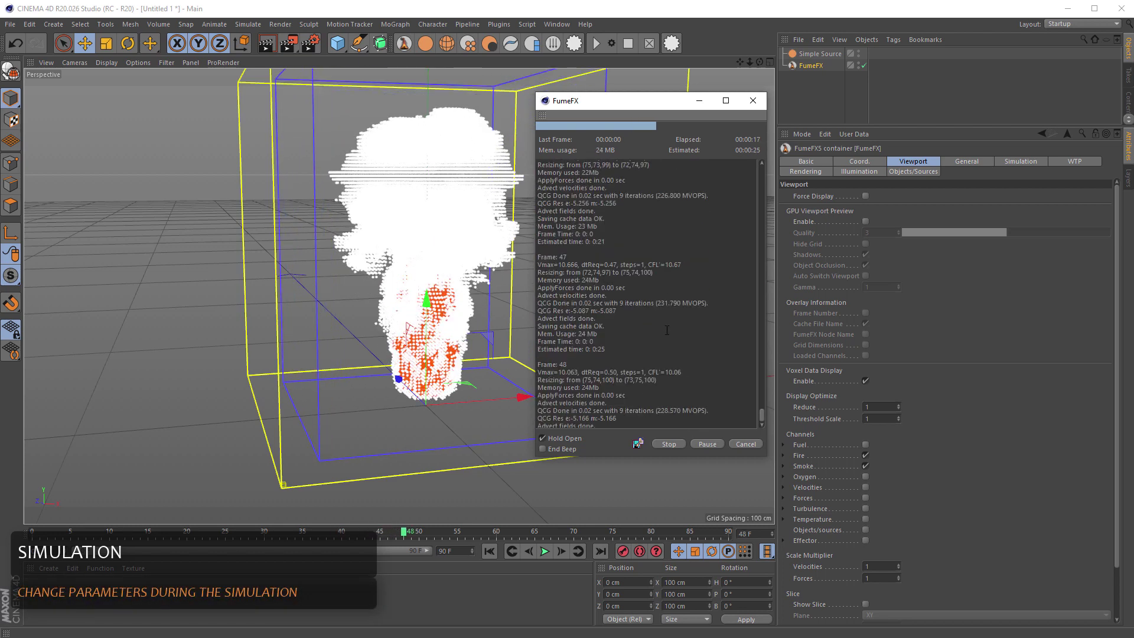
pyautogui.moveTo(615, 101); pyautogui.dragTo(180, 124)
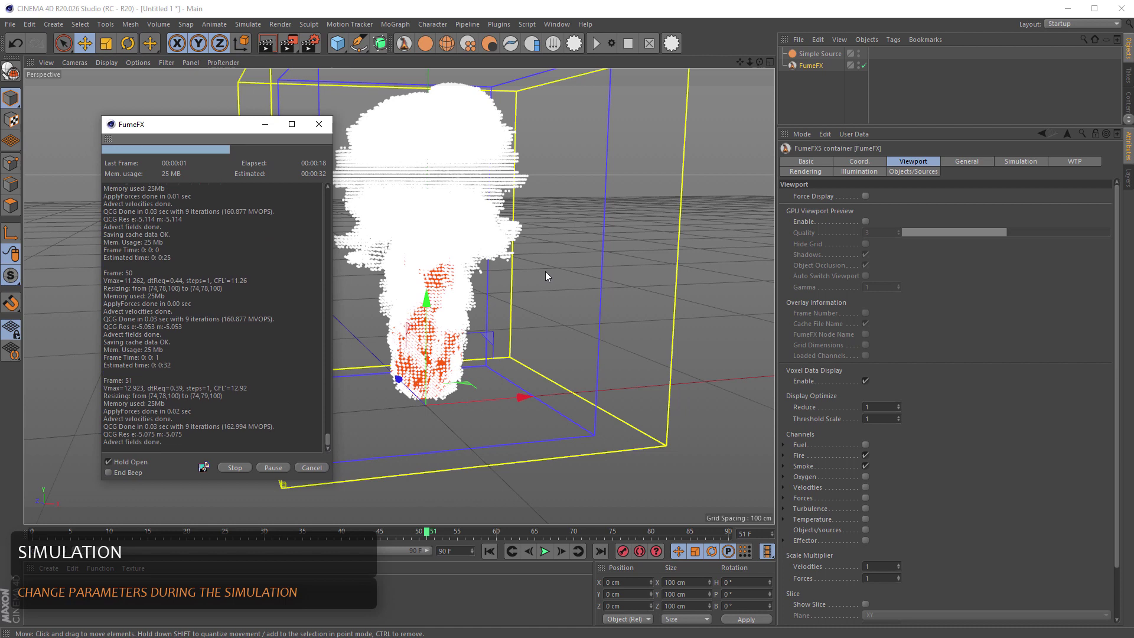
pyautogui.keyDown('alt'); pyautogui.moveTo(555, 275); pyautogui.dragTo(632, 283, button='middle'); pyautogui.keyUp('alt')
# Toggle the Fire and Smoke voxel display off and back on while the simulation reaches frame 90
pyautogui.click(977, 162)
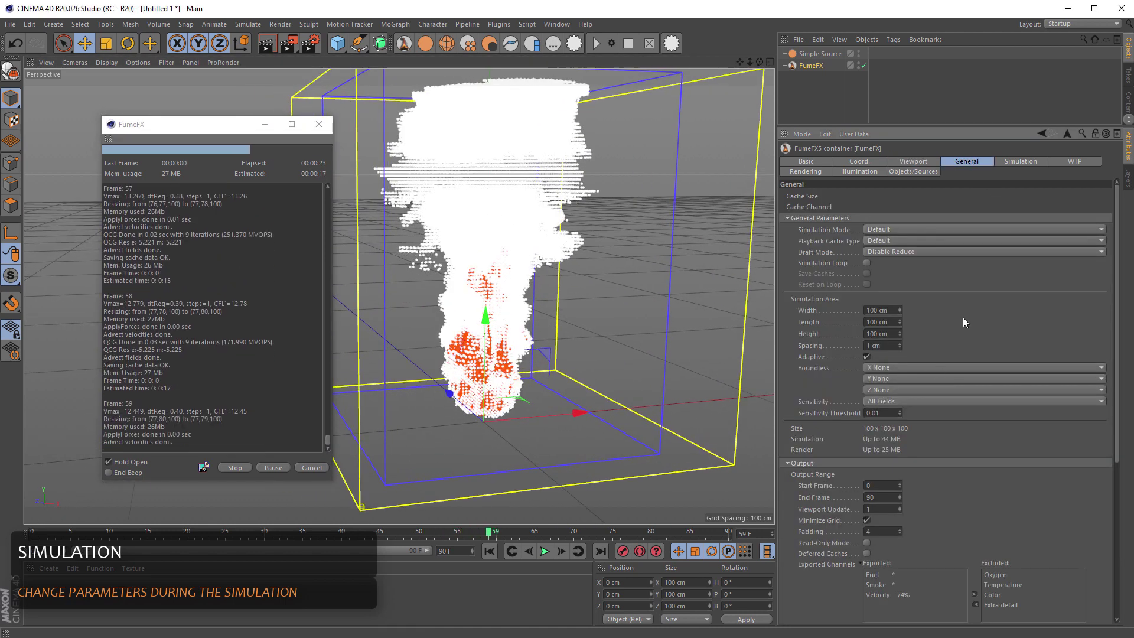
pyautogui.click(913, 161)
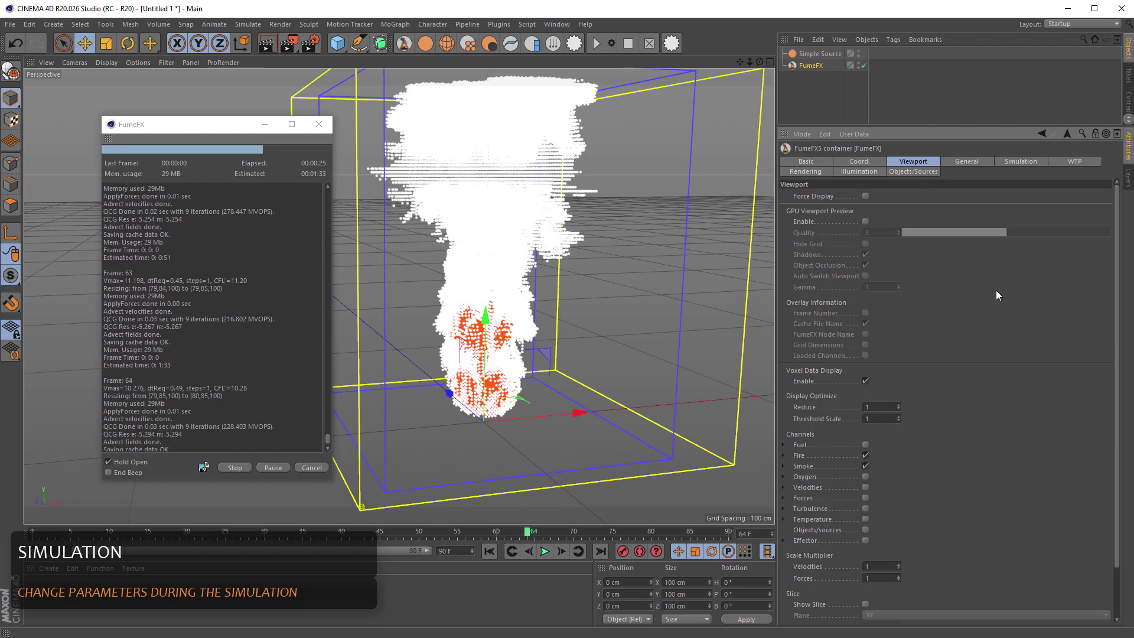
pyautogui.click(866, 456)
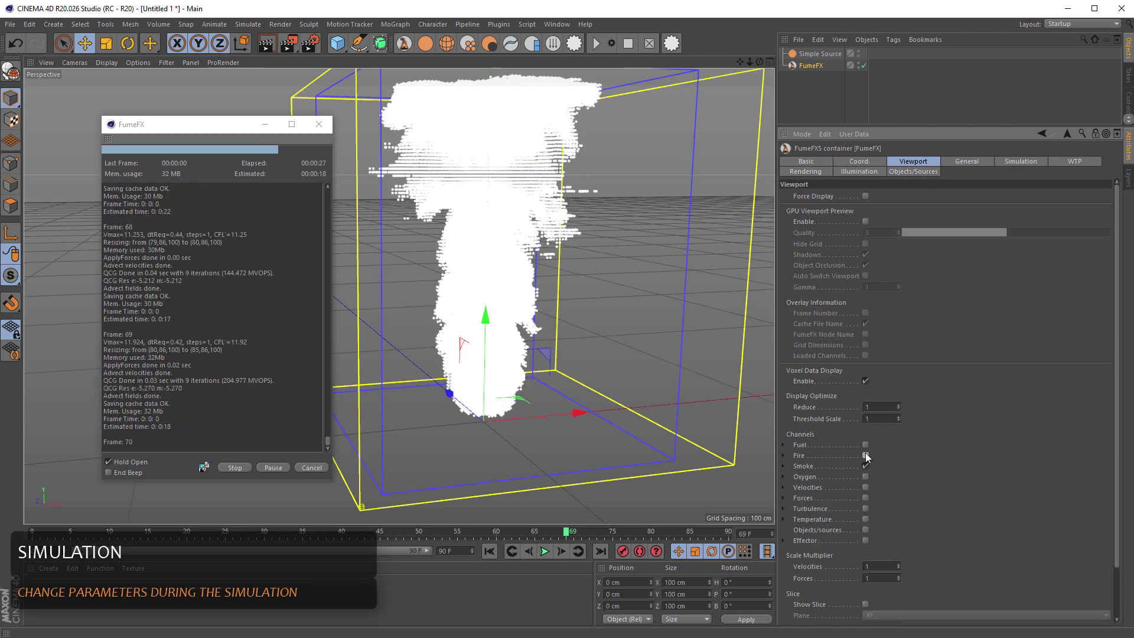
pyautogui.click(866, 455)
pyautogui.click(866, 466)
pyautogui.click(866, 466)
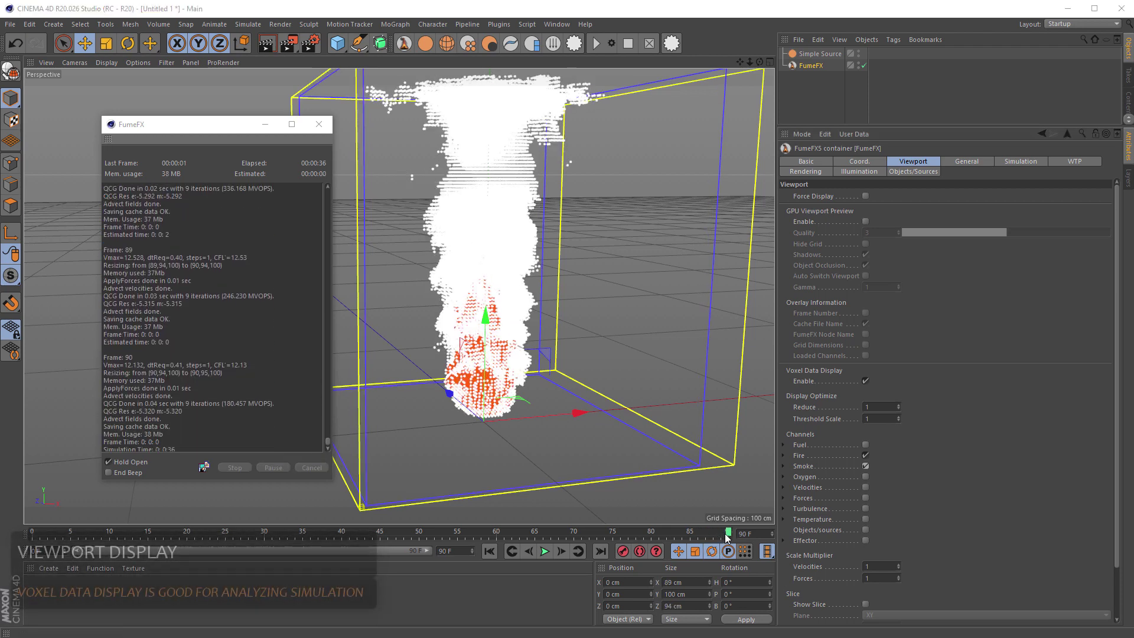
# Scrub back to about frame 31 and close the simulation log window
pyautogui.moveTo(728, 533)
pyautogui.mouseDown()
pyautogui.moveTo(245, 552)
pyautogui.moveTo(372, 559)
pyautogui.moveTo(461, 535)
pyautogui.moveTo(372, 534)
pyautogui.mouseUp()
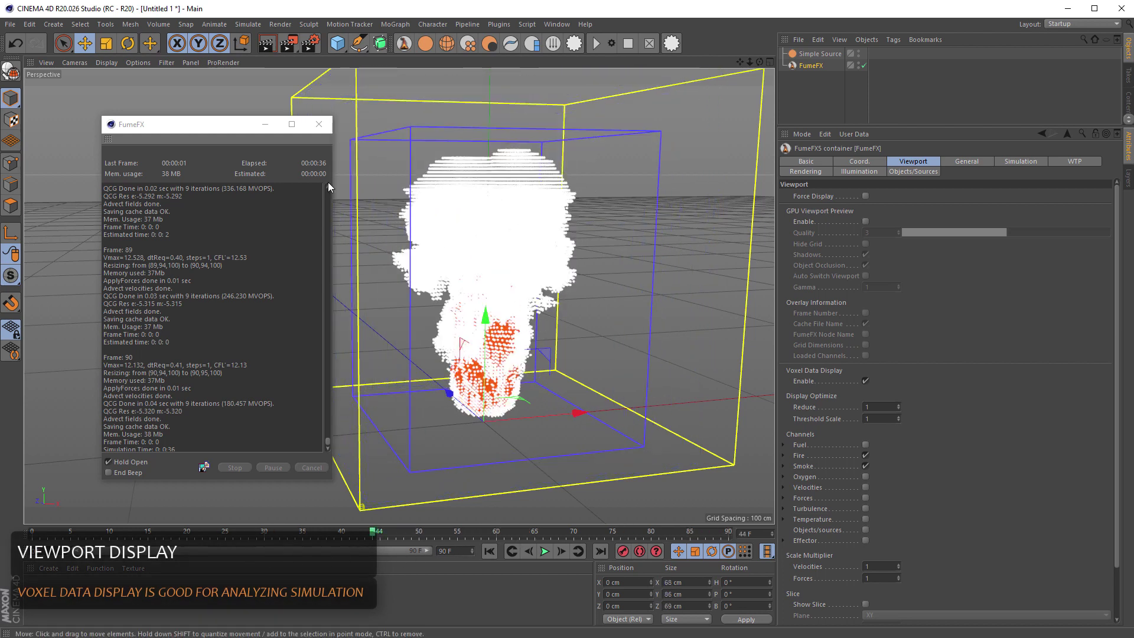
pyautogui.click(319, 124)
pyautogui.keyDown('alt'); pyautogui.moveTo(578, 238); pyautogui.dragTo(555, 319); pyautogui.keyUp('alt')
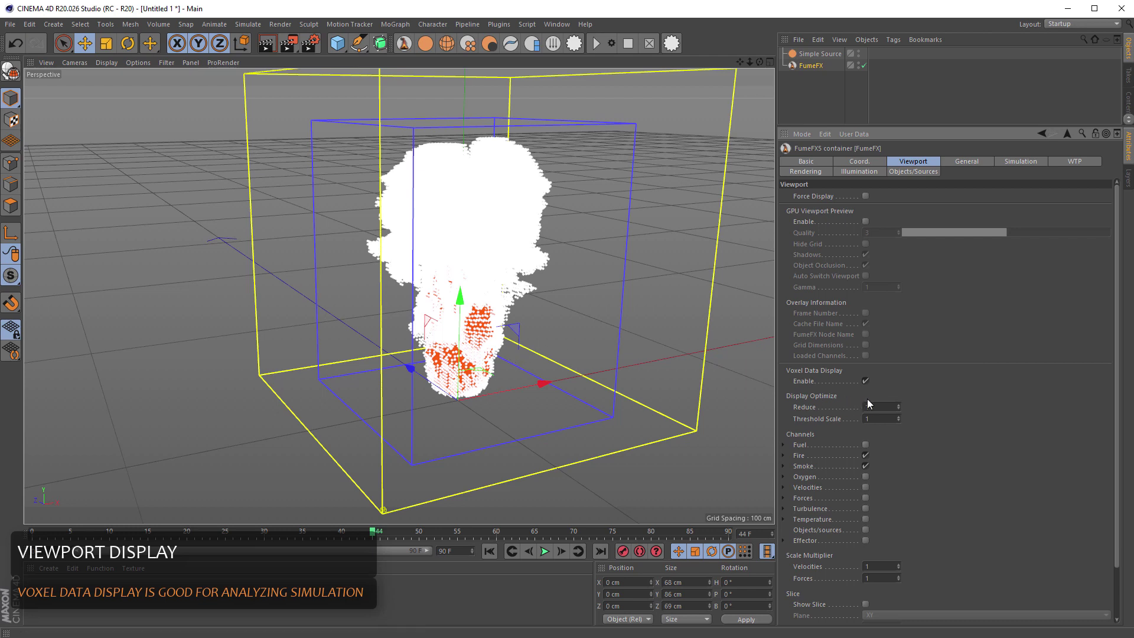
# Raise the voxel display Reduce value to 4, then bring it down to 2
pyautogui.click(898, 404)
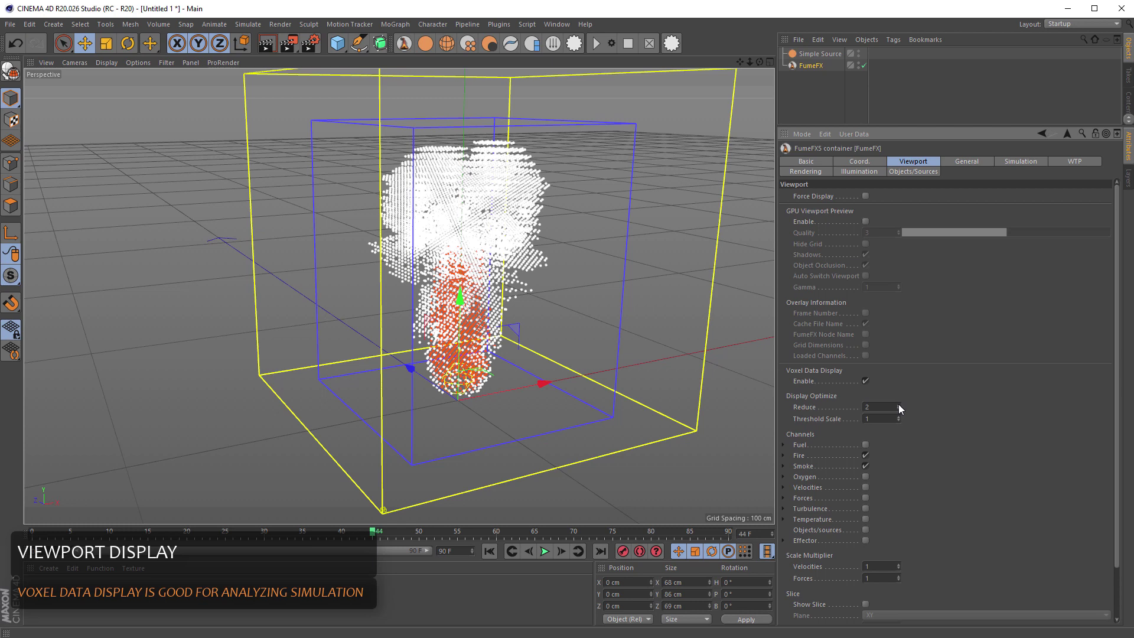
pyautogui.click(899, 404)
pyautogui.click(898, 404)
pyautogui.click(899, 408)
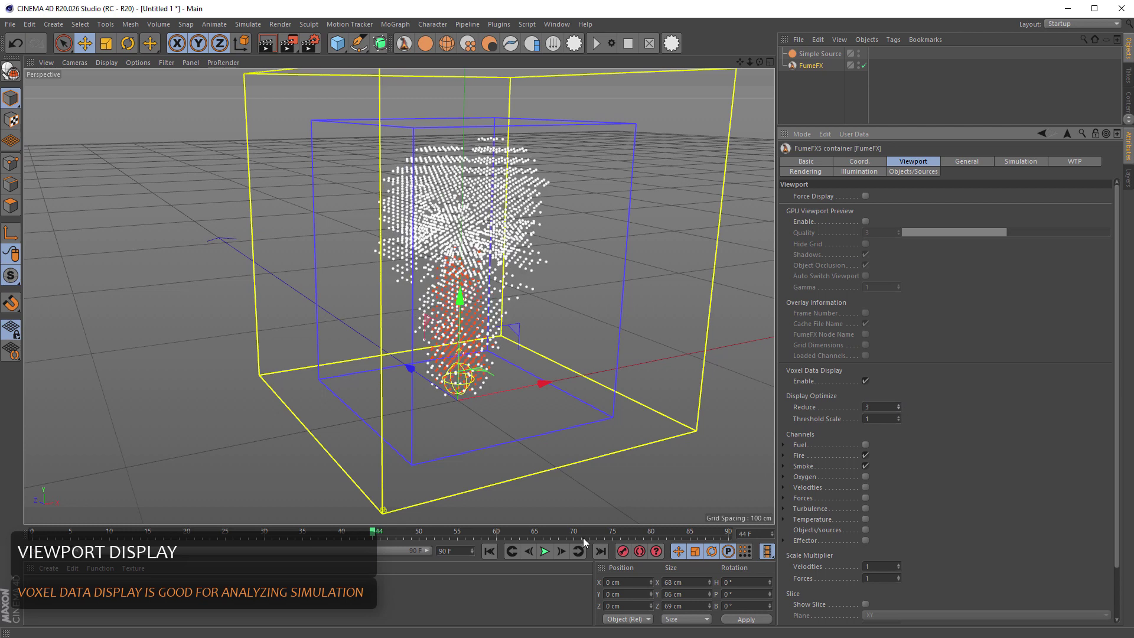
pyautogui.moveTo(373, 535); pyautogui.dragTo(326, 536)
pyautogui.click(899, 409)
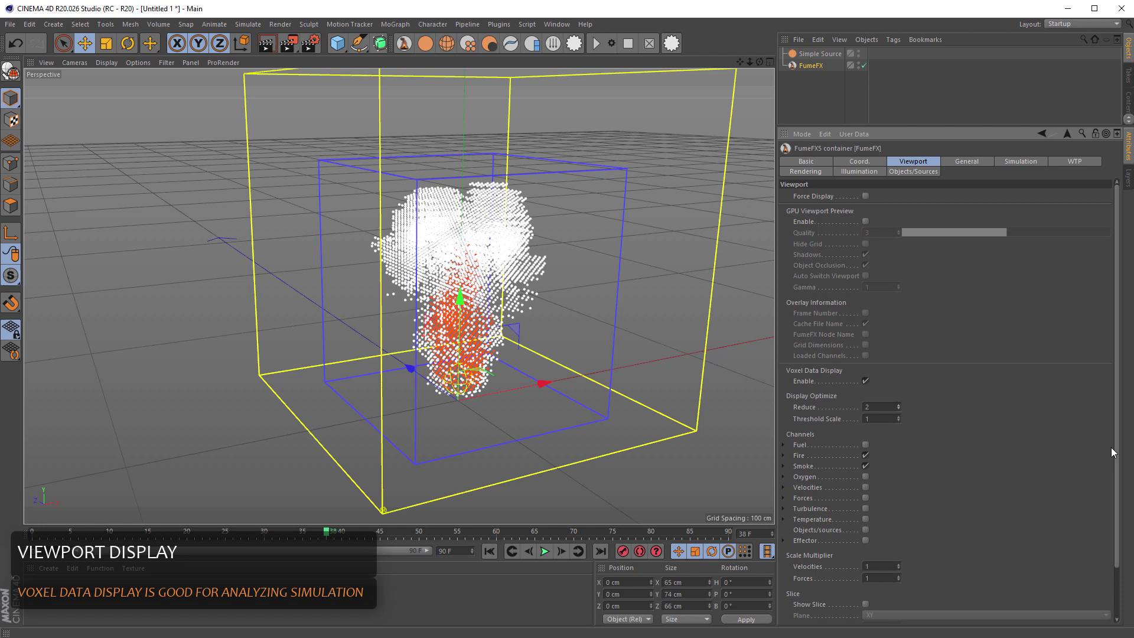
pyautogui.scroll(-3, 1112, 448)
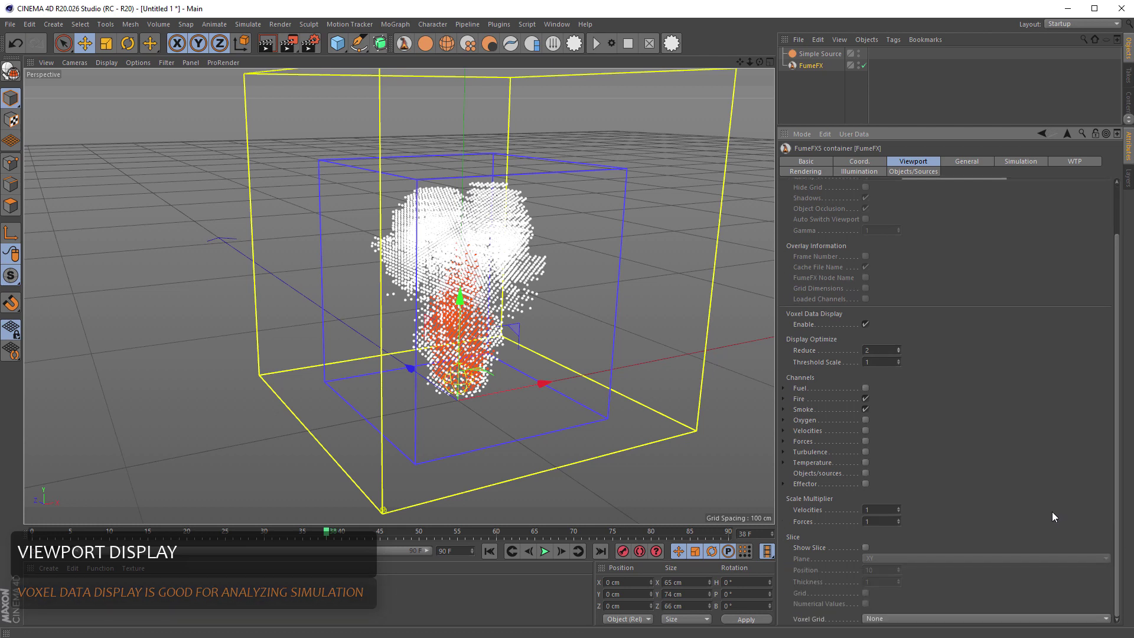
# Show an XY slice at position 41 with Reduce 1 and numerical values labelling each voxel
pyautogui.click(866, 547)
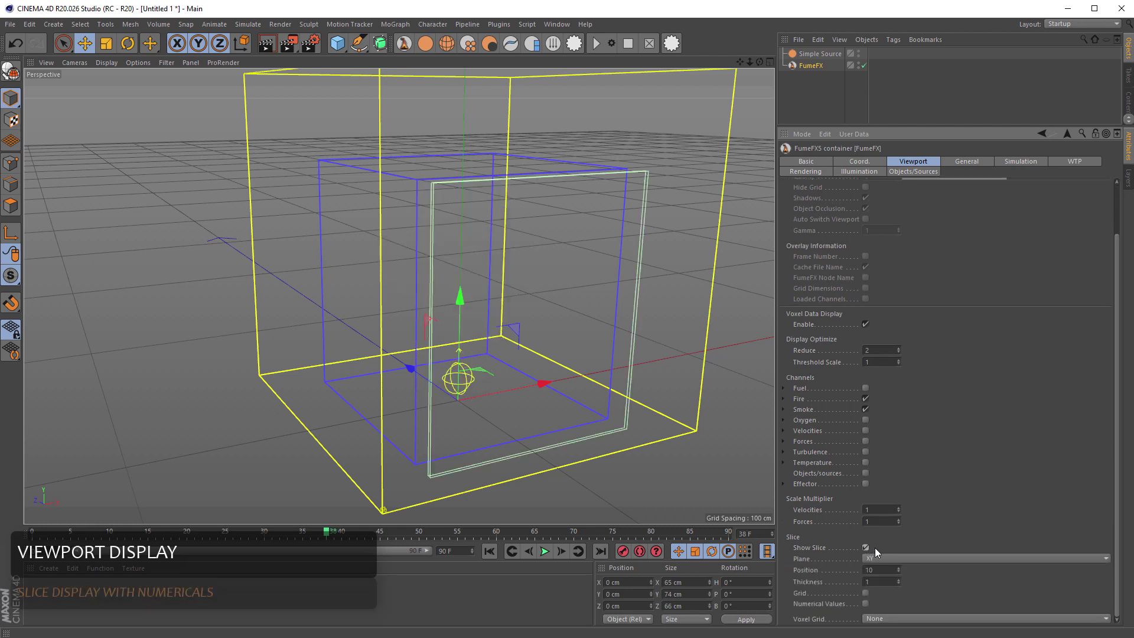
pyautogui.moveTo(899, 570); pyautogui.dragTo(899, 551)
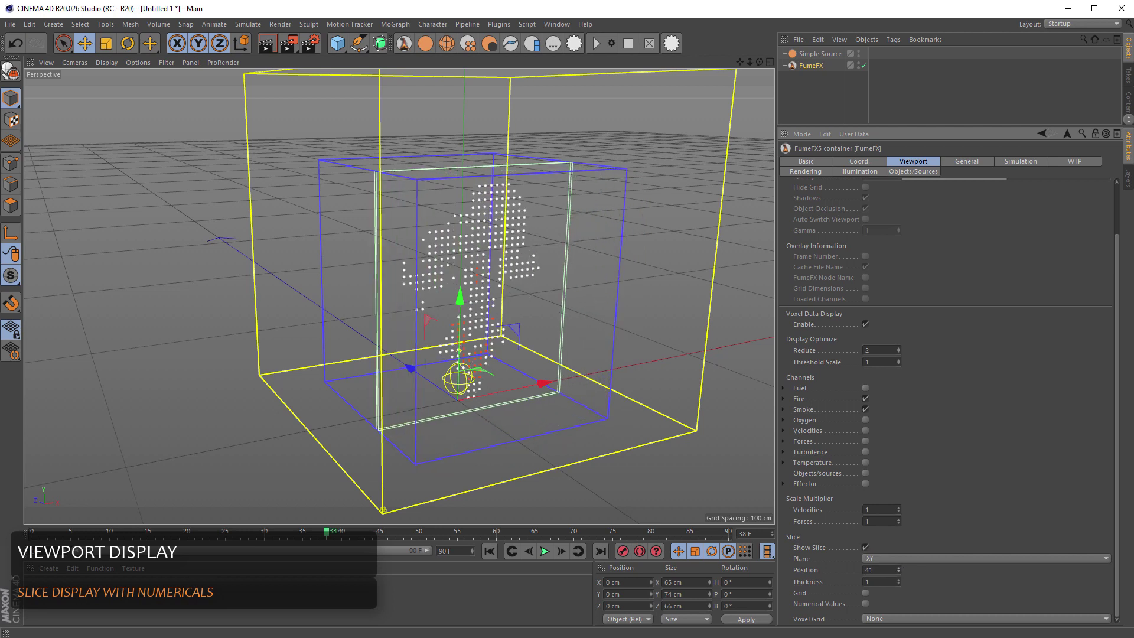
pyautogui.click(899, 353)
pyautogui.scroll(8, 580, 299)
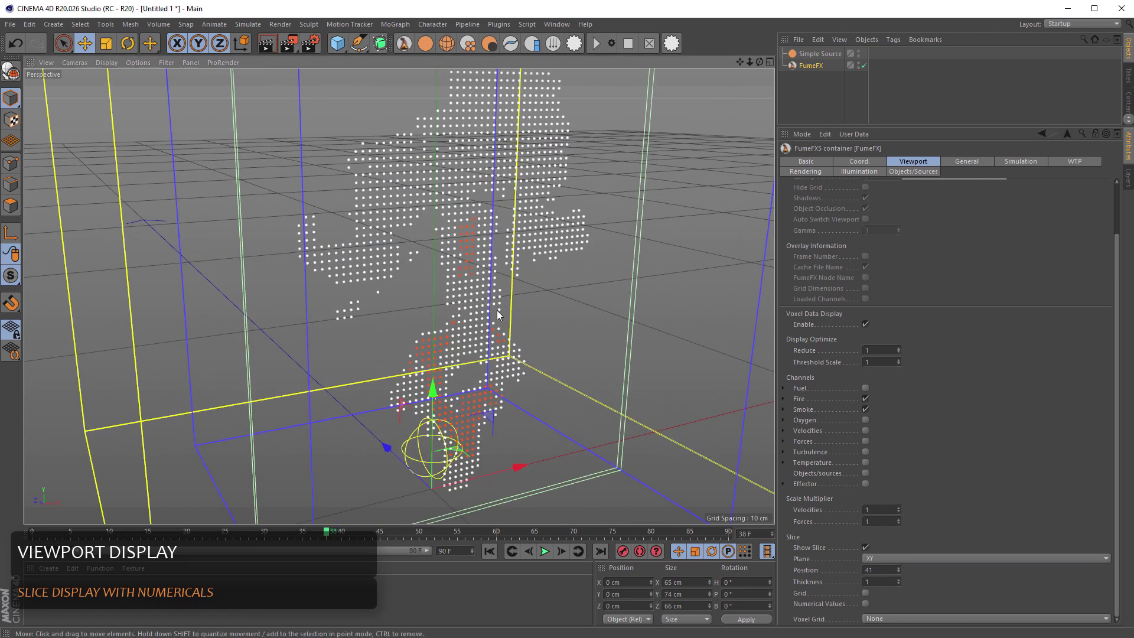
pyautogui.click(865, 604)
pyautogui.scroll(5, 477, 296)
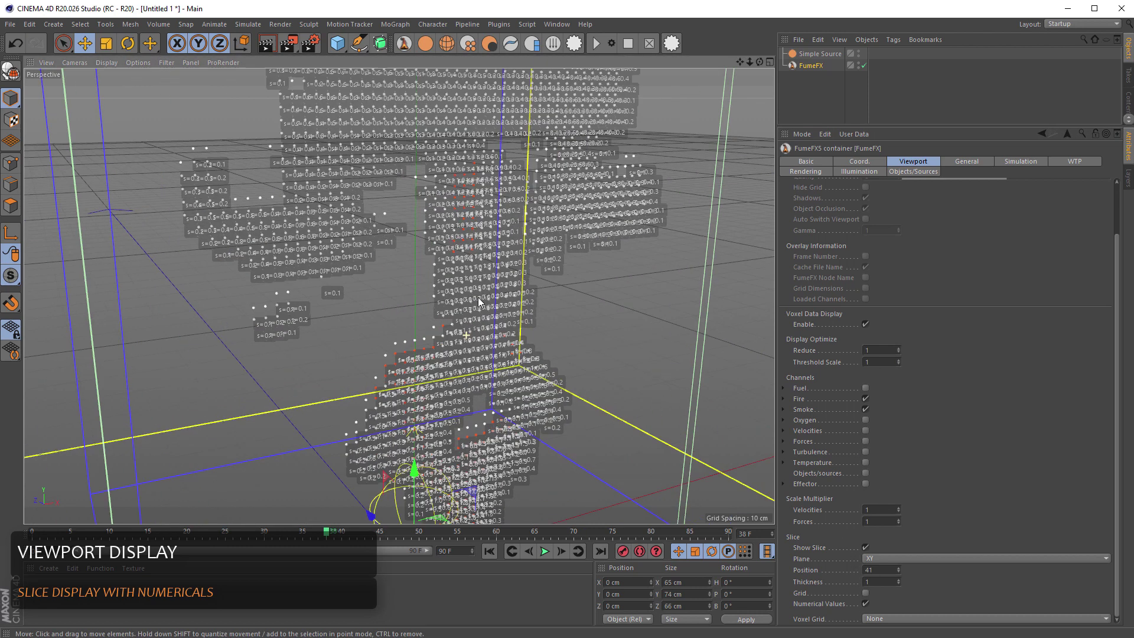
pyautogui.scroll(5, 478, 296)
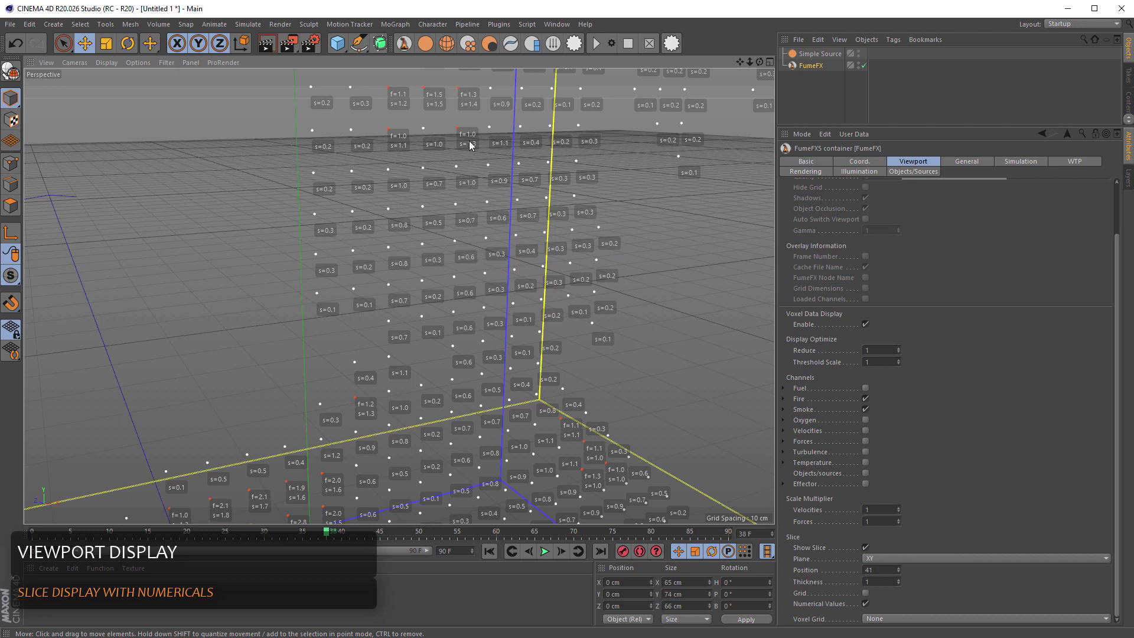
pyautogui.moveTo(328, 531)
pyautogui.mouseDown()
pyautogui.moveTo(248, 532)
pyautogui.moveTo(310, 536)
pyautogui.mouseUp()
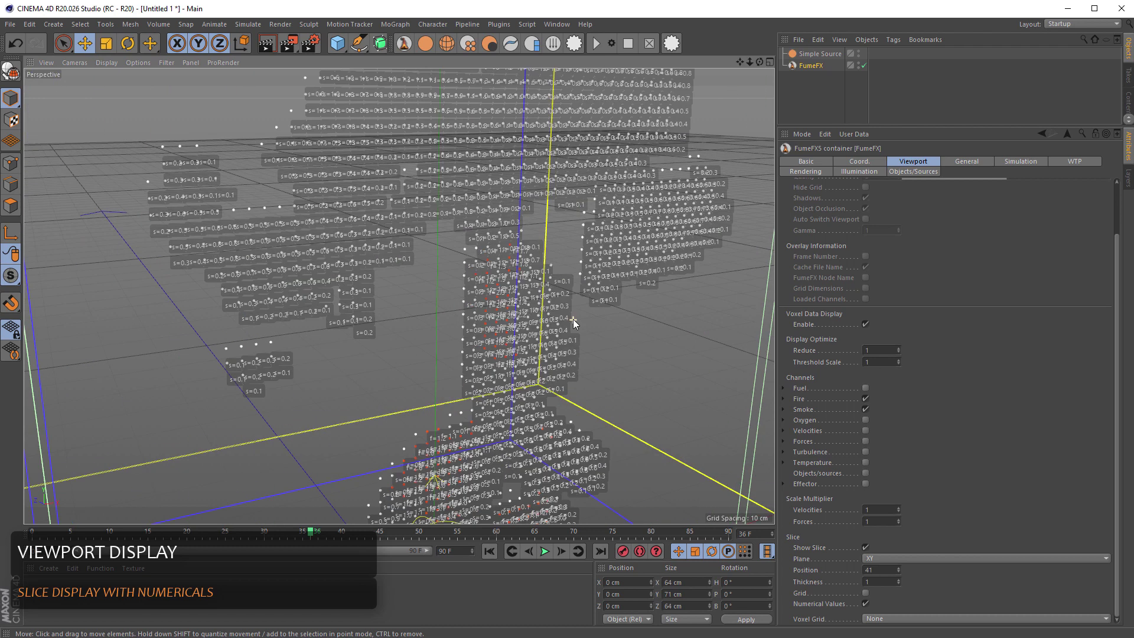
pyautogui.keyDown('alt'); pyautogui.moveTo(621, 289); pyautogui.dragTo(650, 334); pyautogui.keyUp('alt')
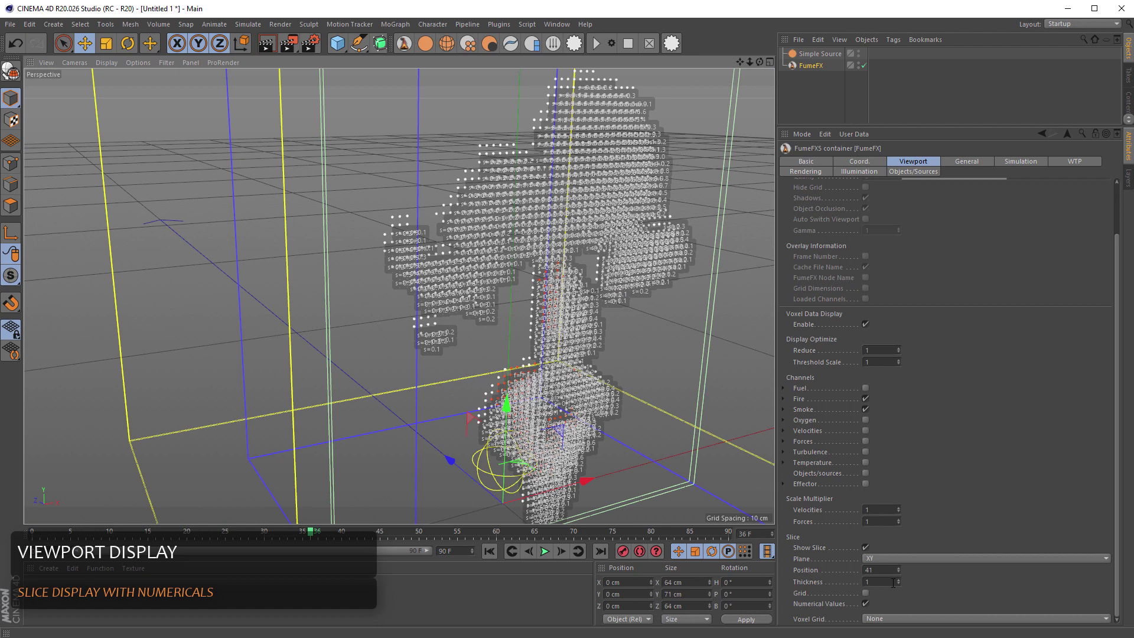
# Turn off Show Slice to display the full voxel cloud again
pyautogui.click(866, 547)
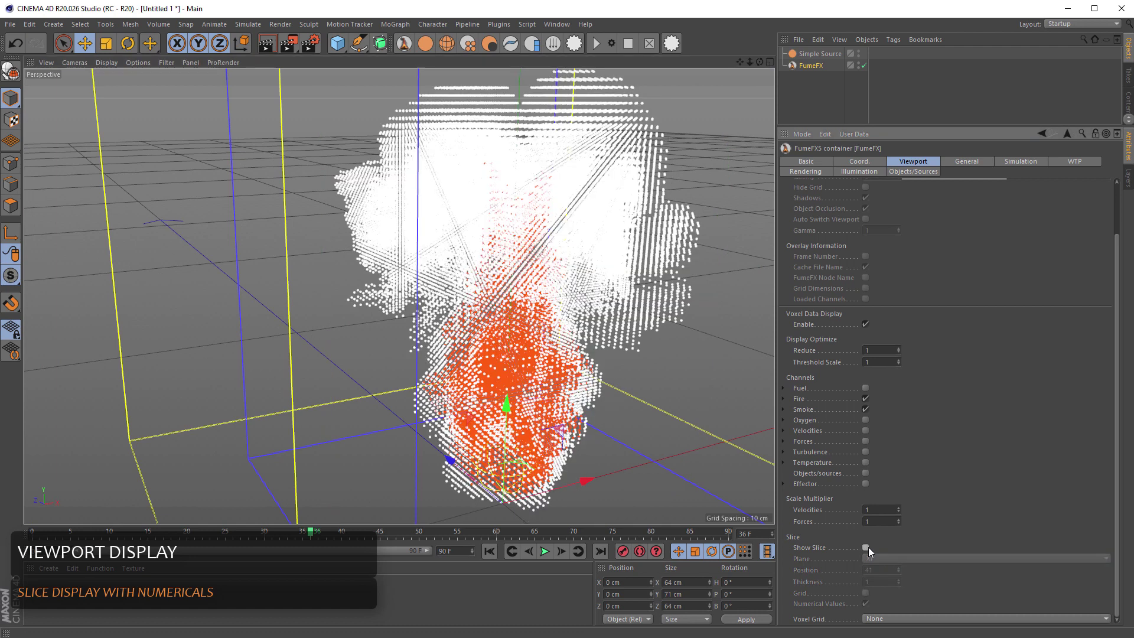
pyautogui.moveTo(1117, 278); pyautogui.dragTo(1111, 224)
pyautogui.scroll(-3, 668, 328)
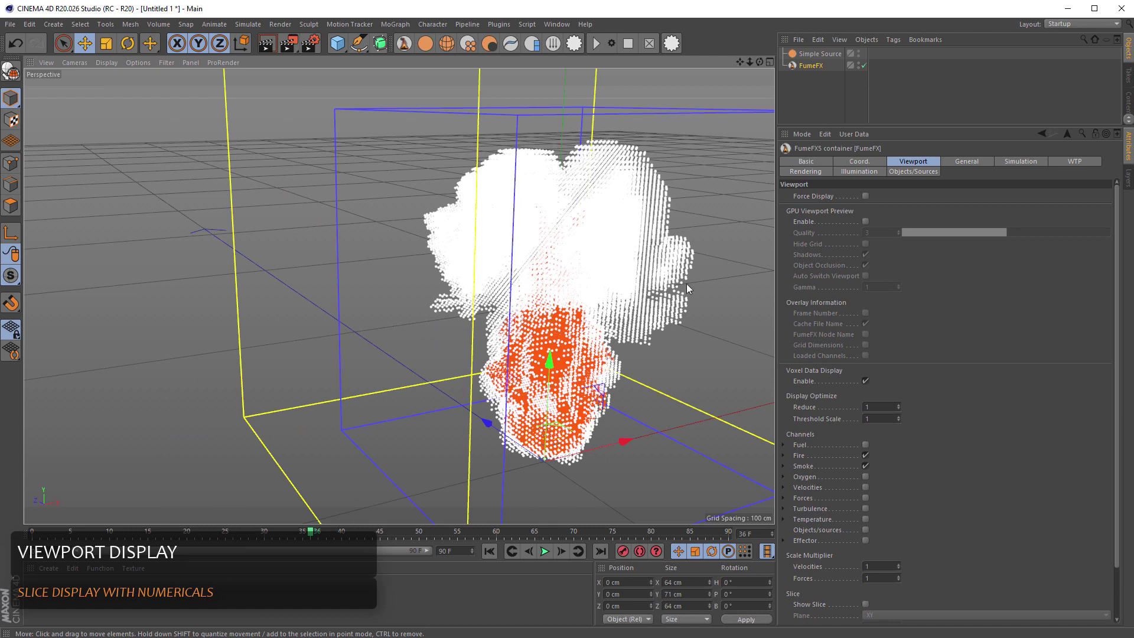
pyautogui.keyDown('alt'); pyautogui.moveTo(686, 283); pyautogui.dragTo(664, 278); pyautogui.keyUp('alt')
pyautogui.scroll(4, 566, 290)
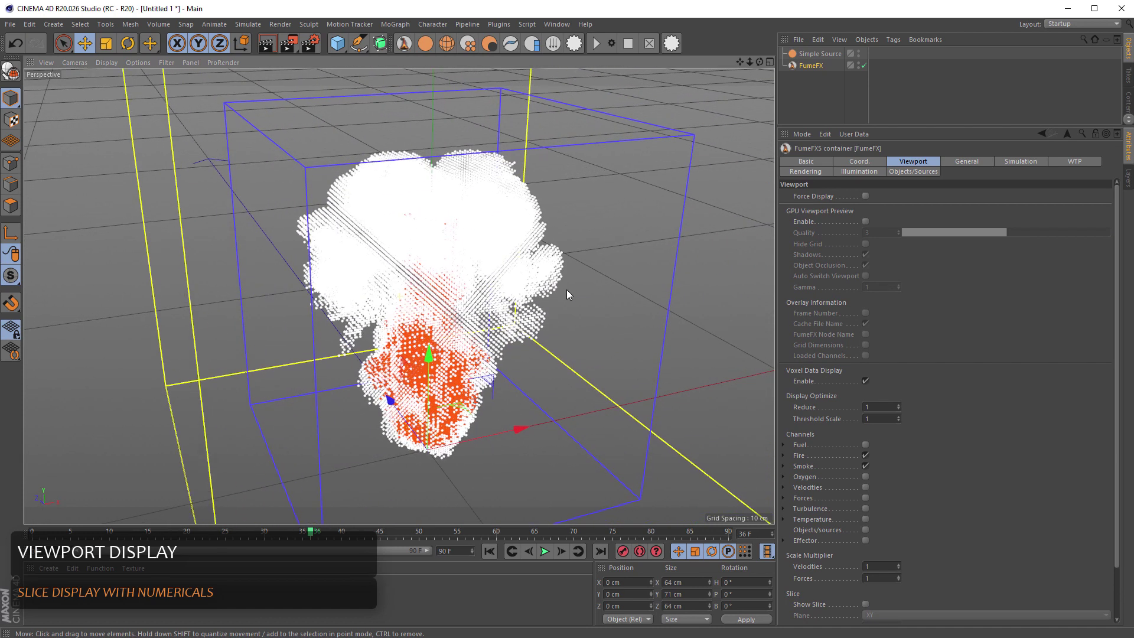
# Enable the GPU viewport preview with shadows and the container grid hidden
pyautogui.click(866, 222)
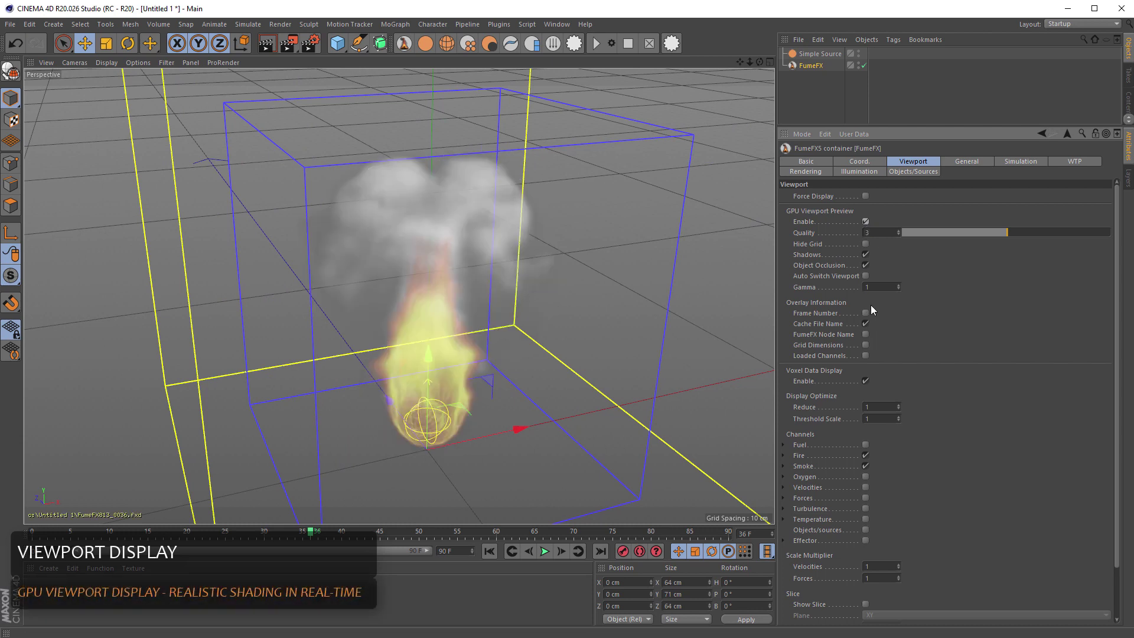
pyautogui.click(866, 254)
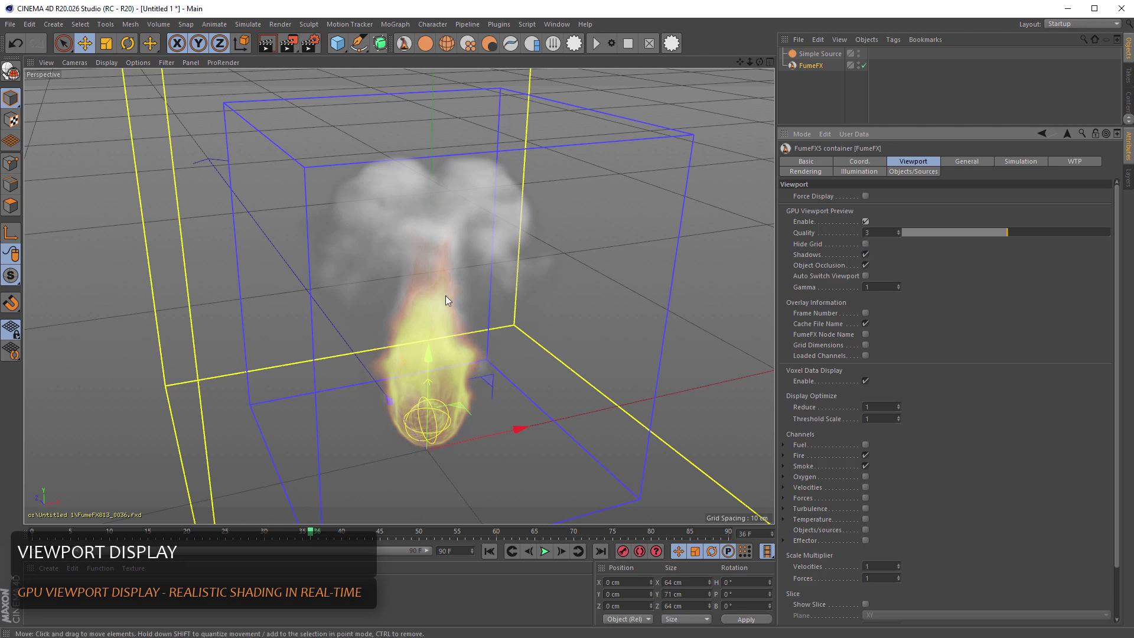
pyautogui.click(865, 243)
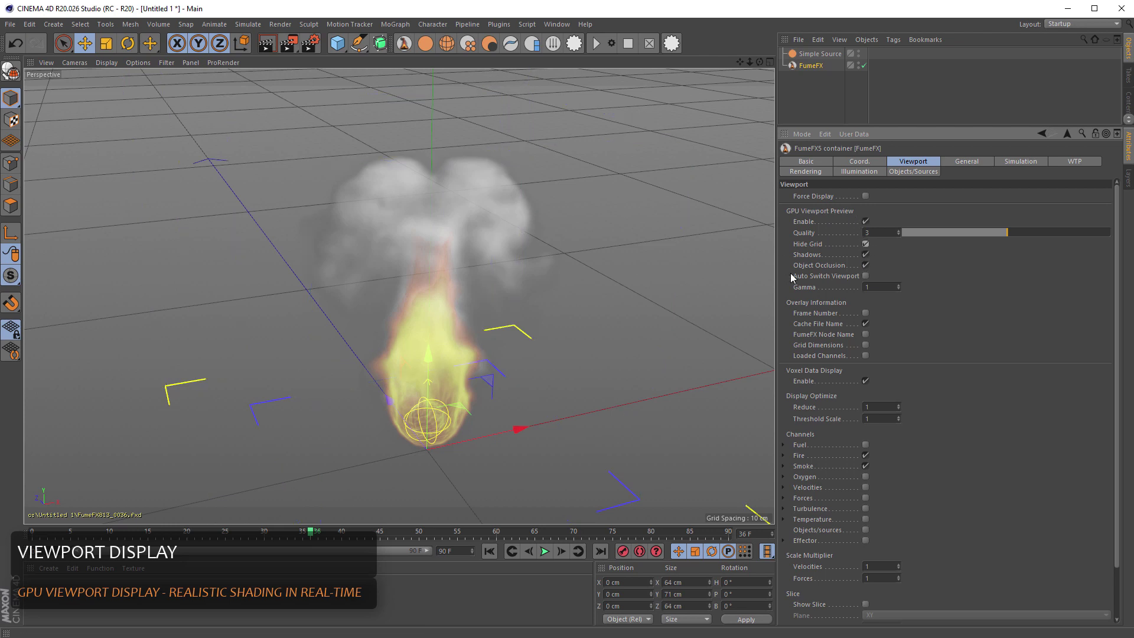
pyautogui.scroll(3, 581, 317)
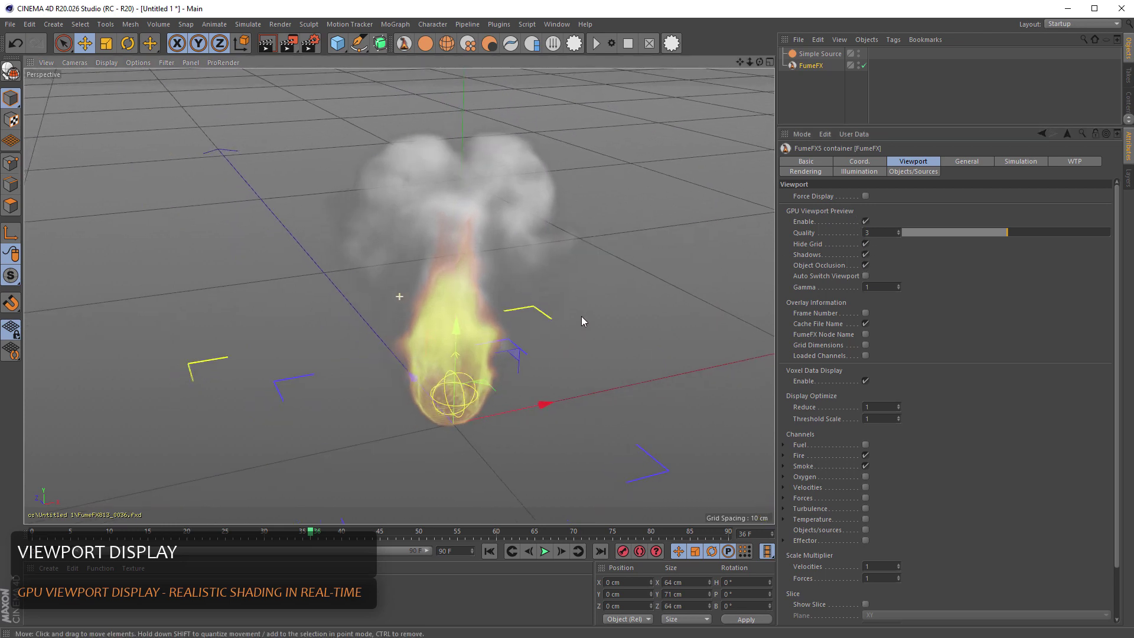
pyautogui.keyDown('alt'); pyautogui.moveTo(582, 319); pyautogui.dragTo(587, 351); pyautogui.keyUp('alt')
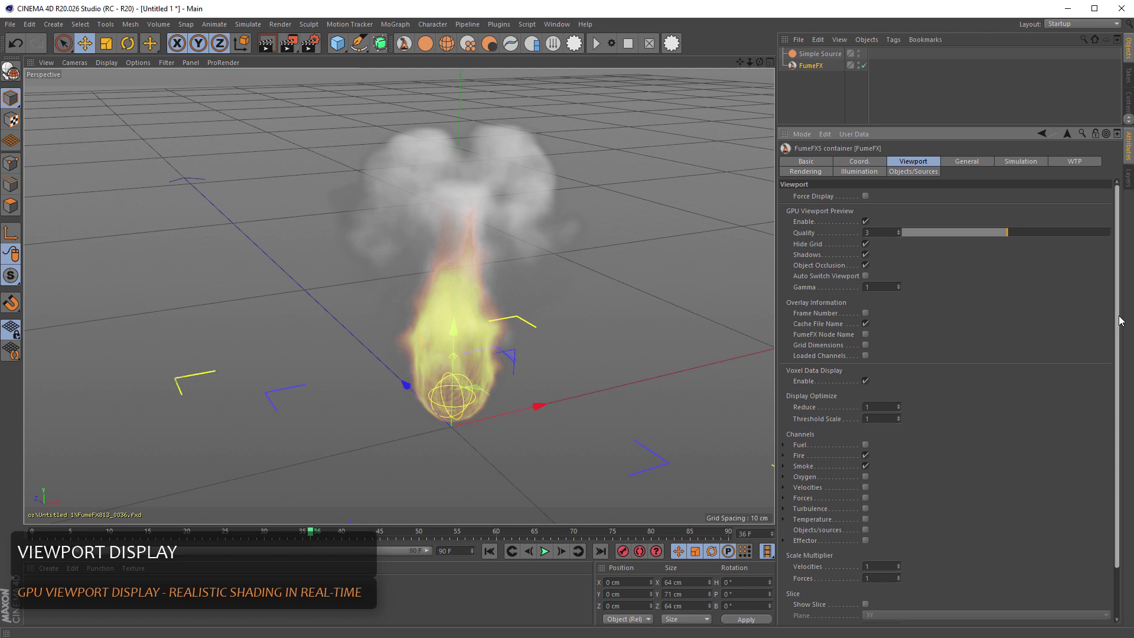
# Add frame number and grid dimensions overlays, checking frames 16–30 with the grid hidden
pyautogui.click(866, 314)
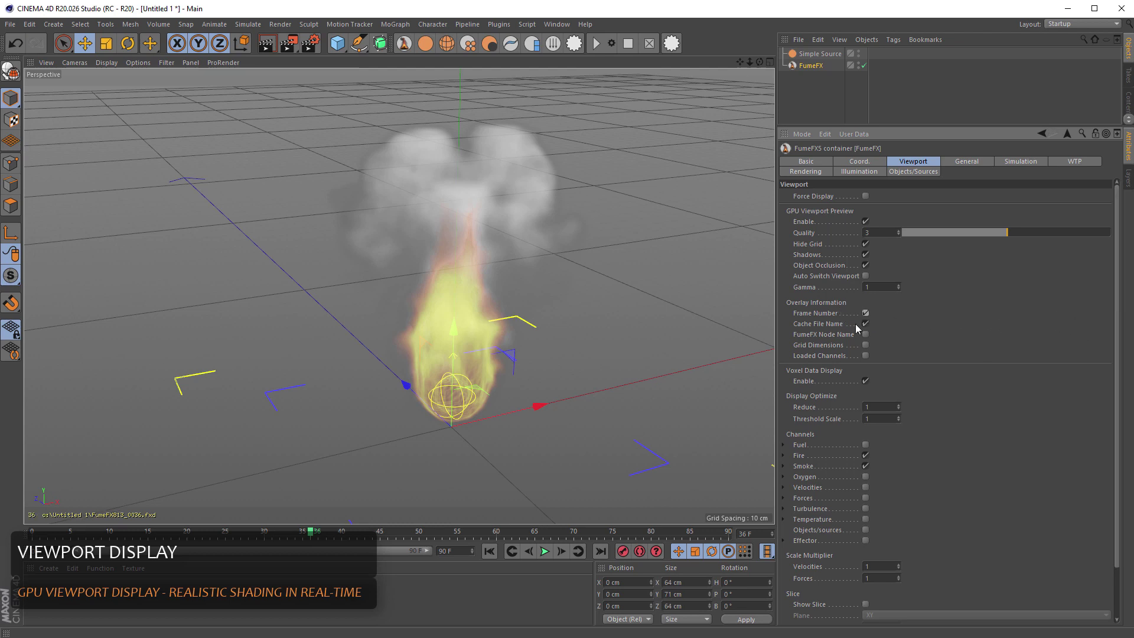
pyautogui.click(866, 345)
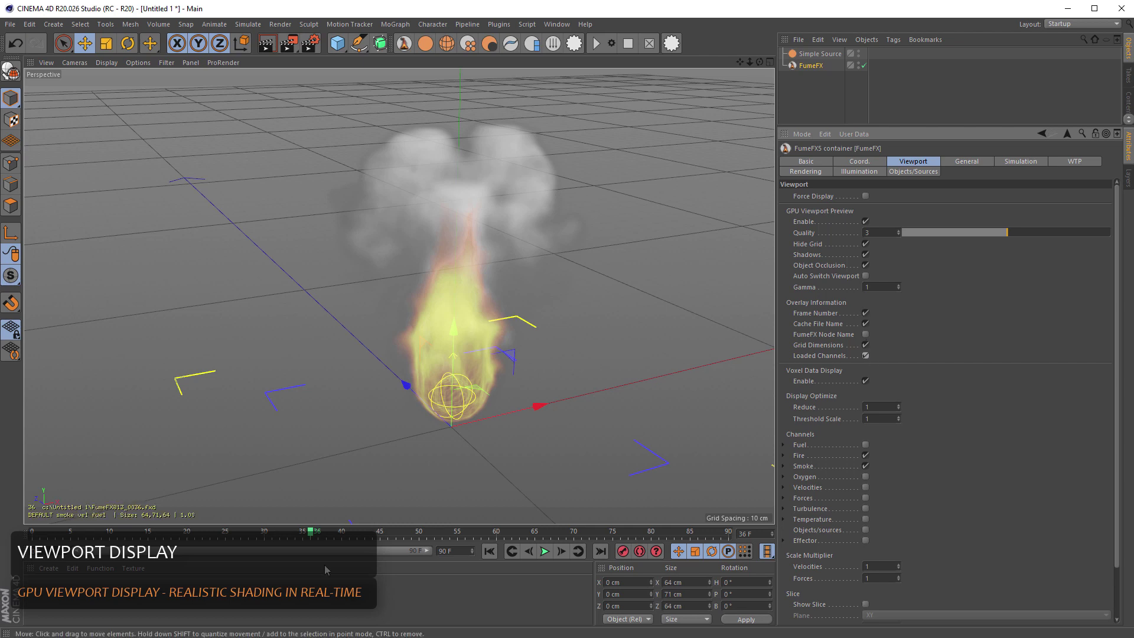
pyautogui.moveTo(102, 539); pyautogui.dragTo(164, 520)
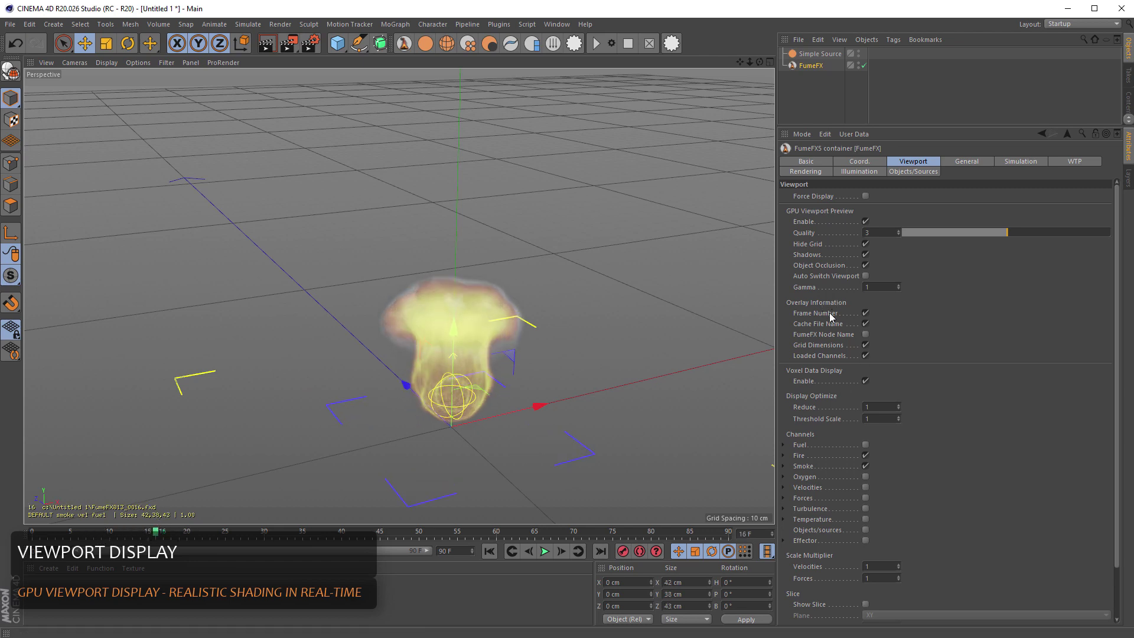
pyautogui.click(866, 245)
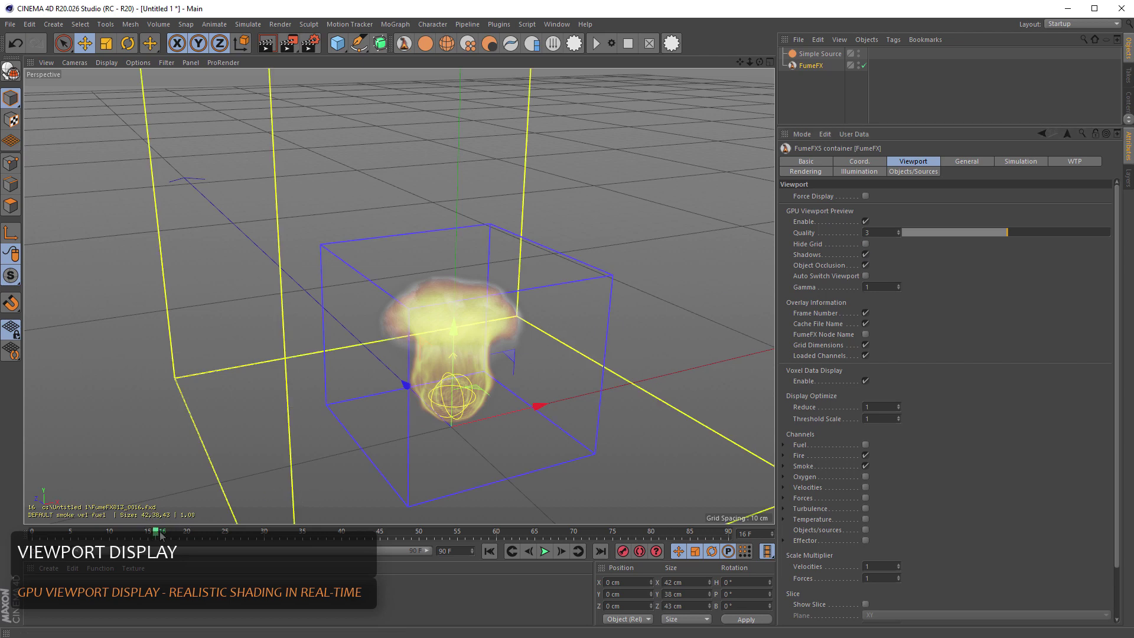
pyautogui.moveTo(156, 532); pyautogui.dragTo(350, 534)
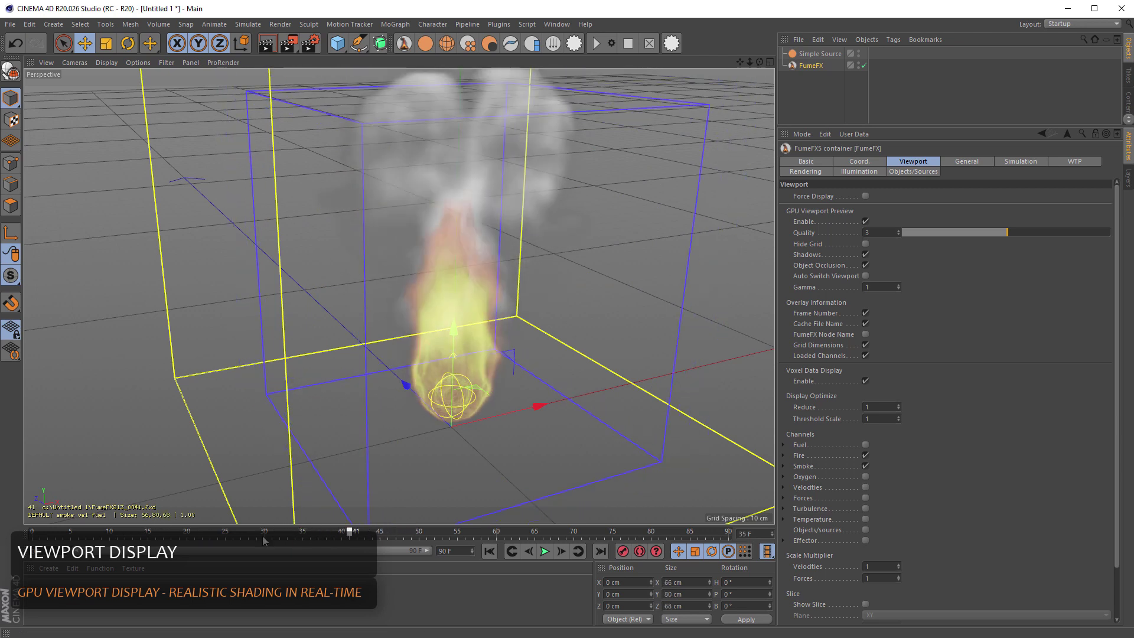
pyautogui.moveTo(264, 540); pyautogui.dragTo(217, 537)
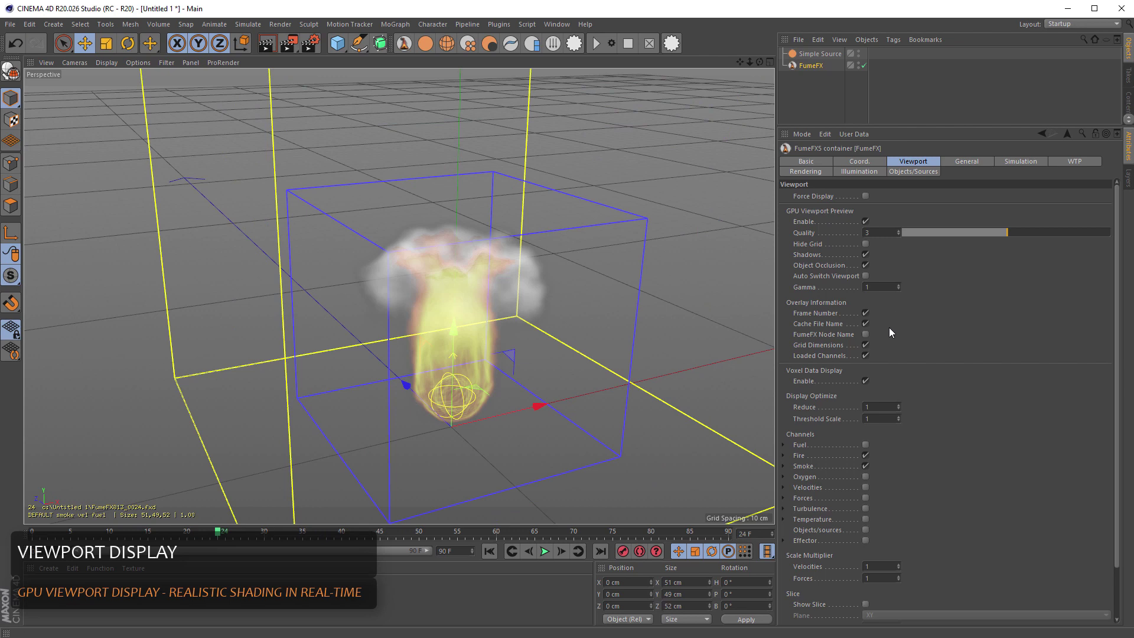
pyautogui.click(866, 244)
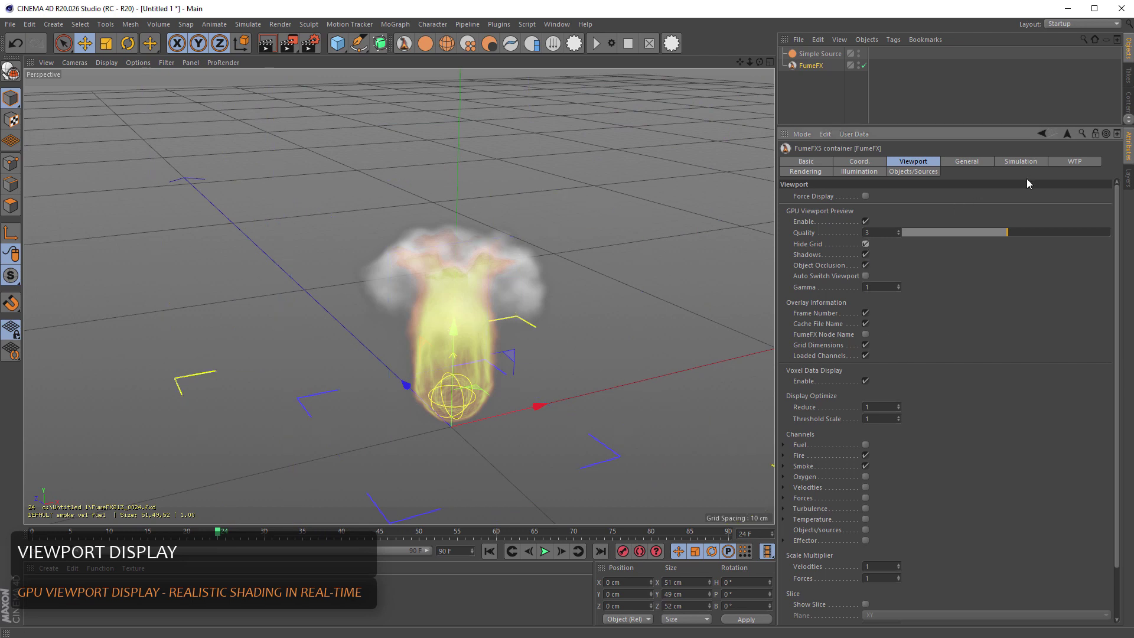
# In the FumeFX rendering settings, set smoke Opacity to 10, viewed at frame 60
pyautogui.click(806, 172)
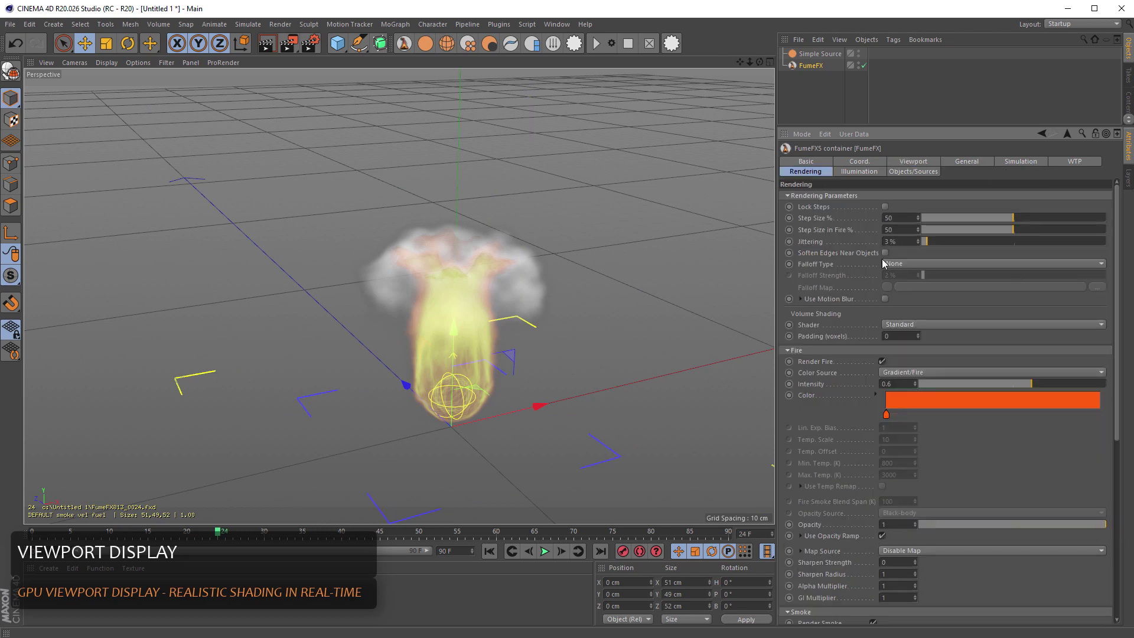
pyautogui.scroll(-5, 1116, 379)
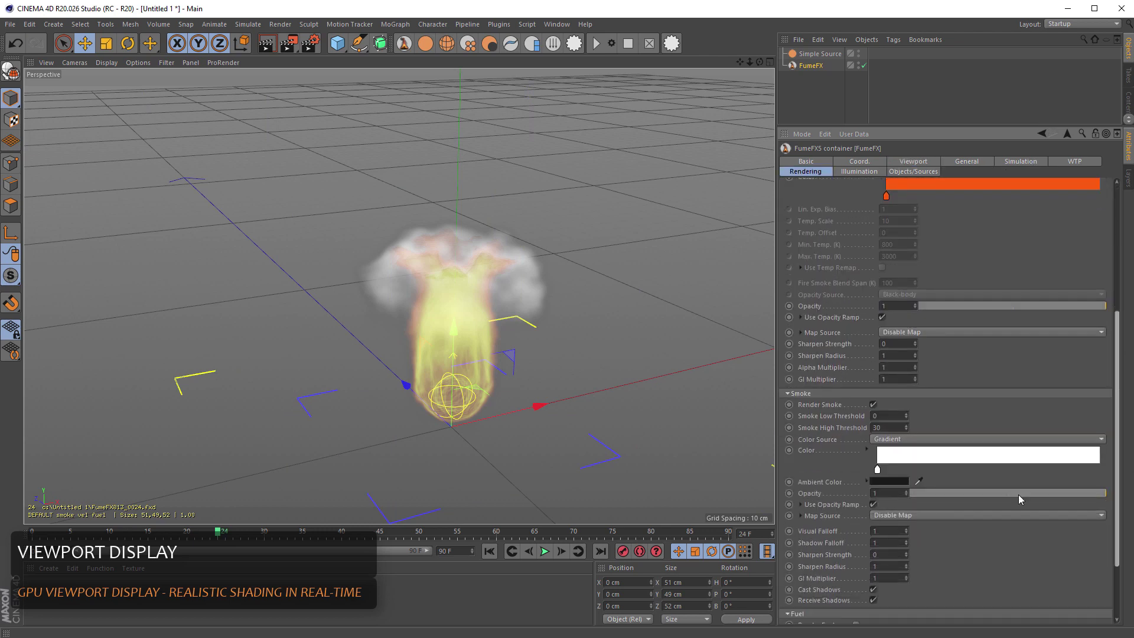
pyautogui.moveTo(482, 535); pyautogui.dragTo(496, 535)
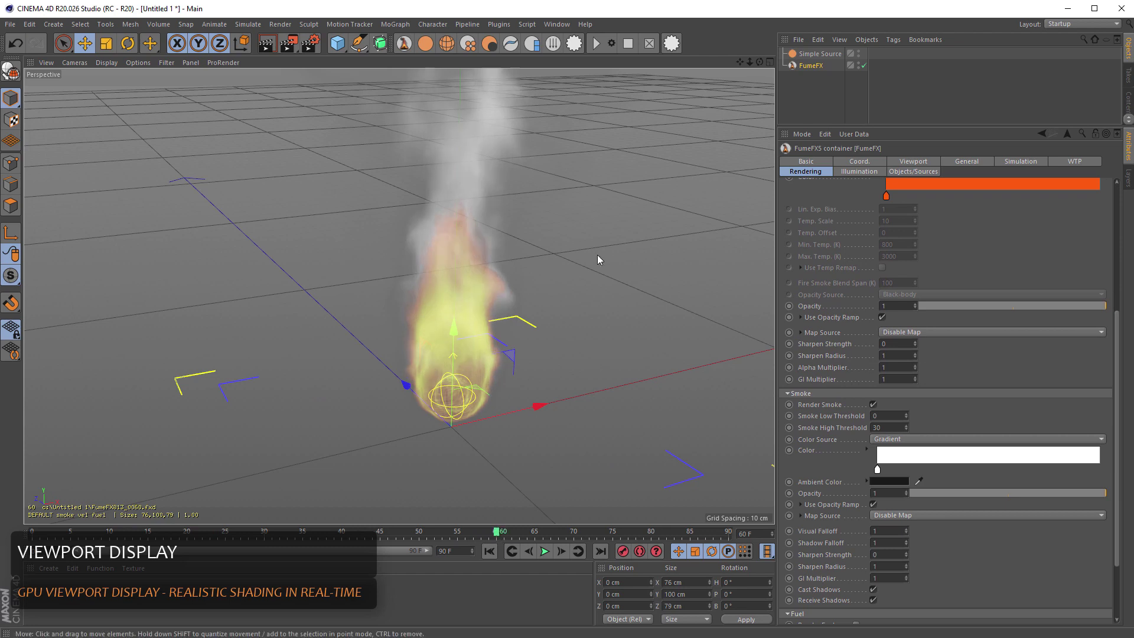
pyautogui.keyDown('alt'); pyautogui.moveTo(582, 216); pyautogui.dragTo(579, 261); pyautogui.keyUp('alt')
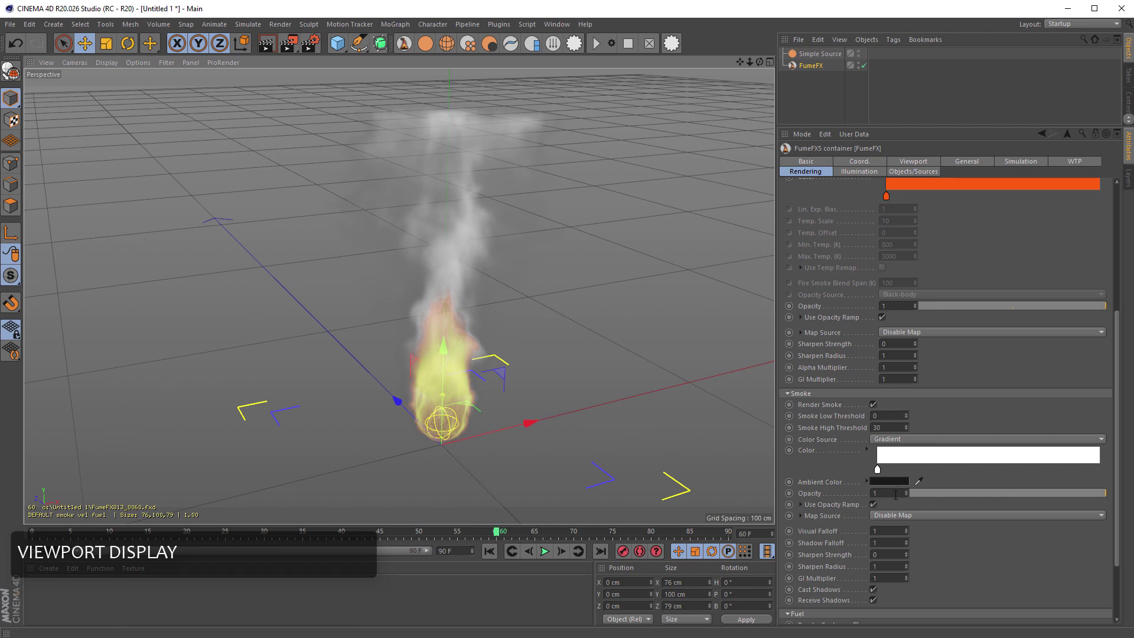
pyautogui.click(873, 492)
pyautogui.write('10')
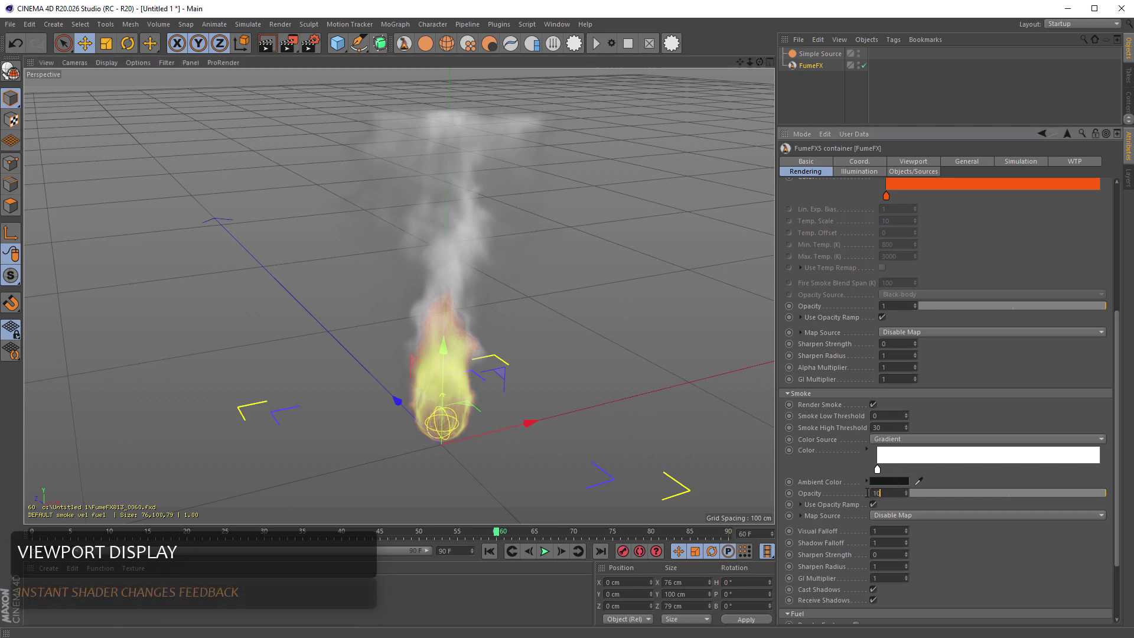
pyautogui.press('Return')
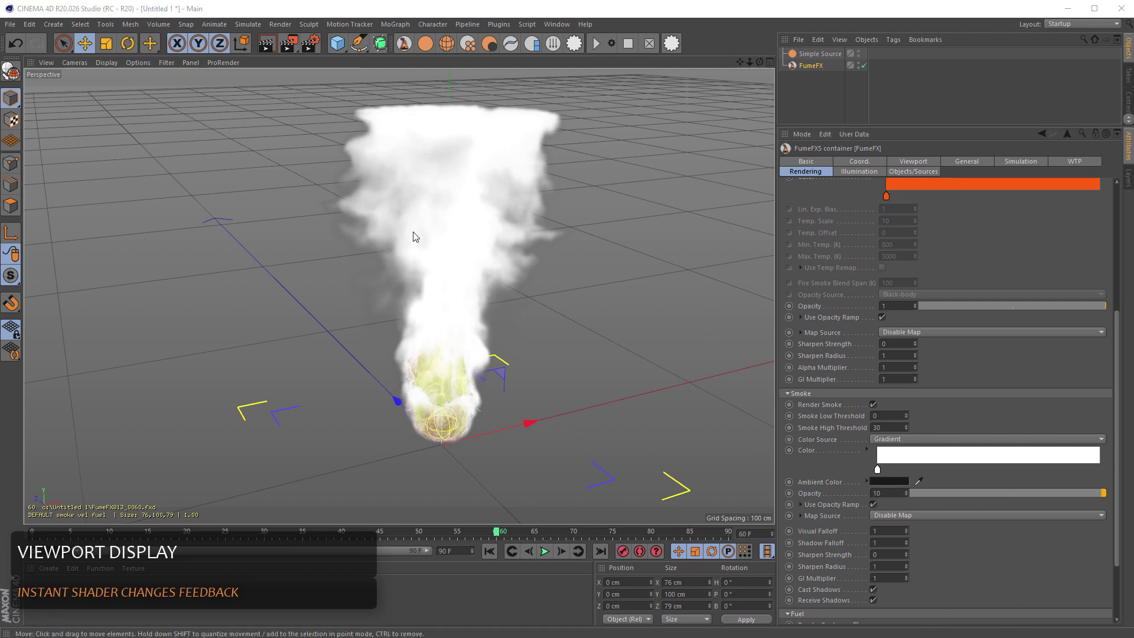
# Create a light and move it right and up to about 85.7 cm above the smoke
pyautogui.click(53, 24)
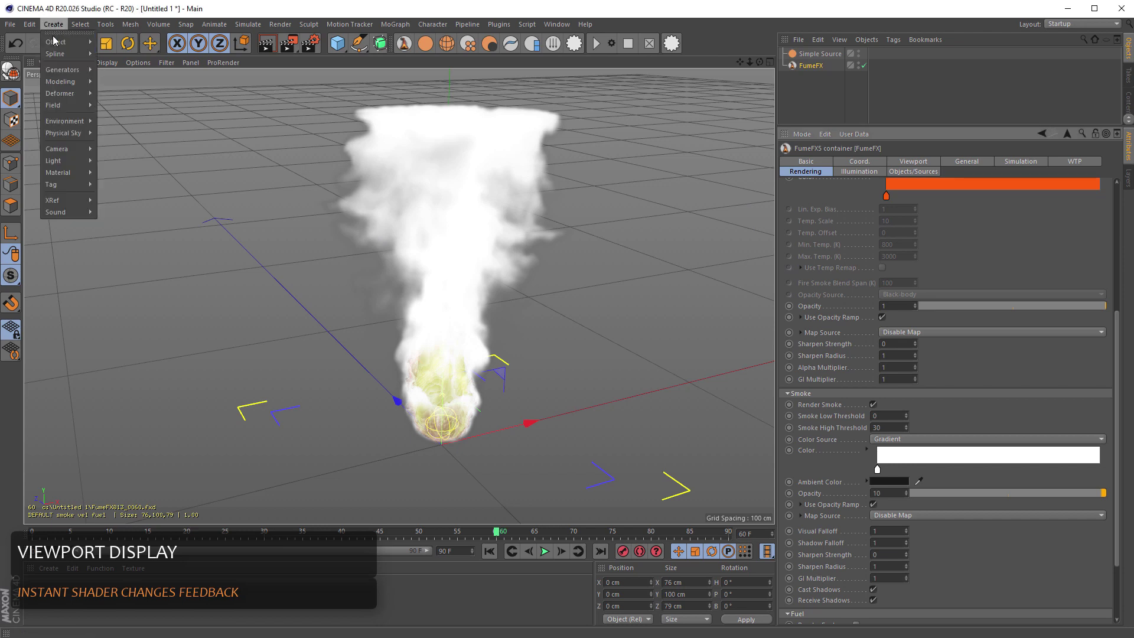
pyautogui.moveTo(58, 46)
pyautogui.moveTo(69, 163)
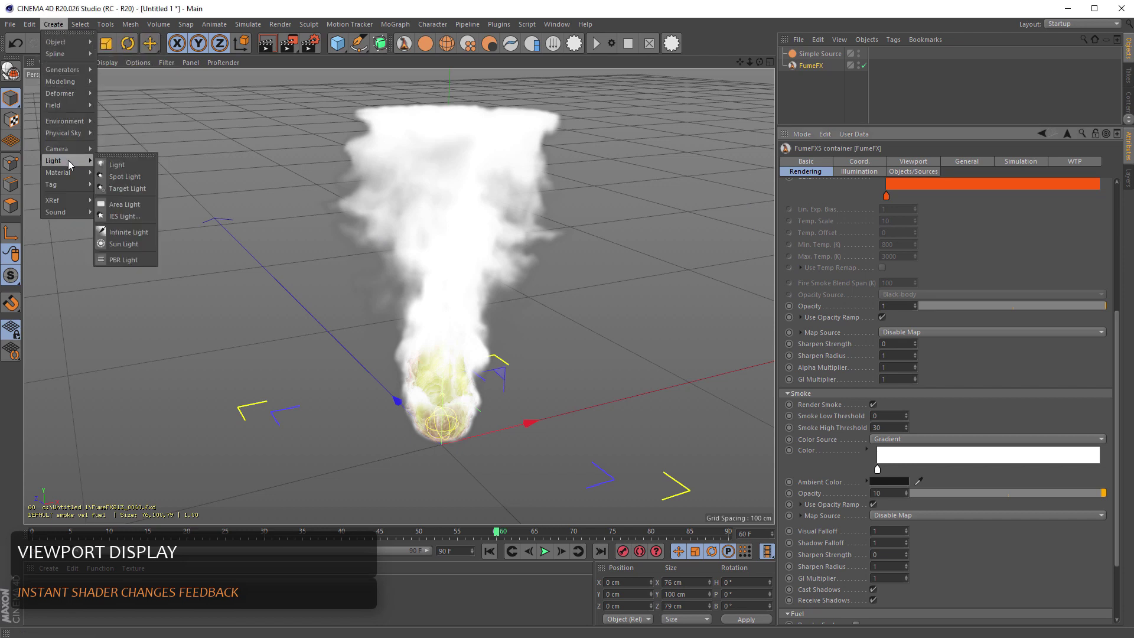
pyautogui.click(115, 166)
pyautogui.moveTo(529, 421); pyautogui.dragTo(762, 365)
pyautogui.moveTo(733, 306); pyautogui.dragTo(768, 66)
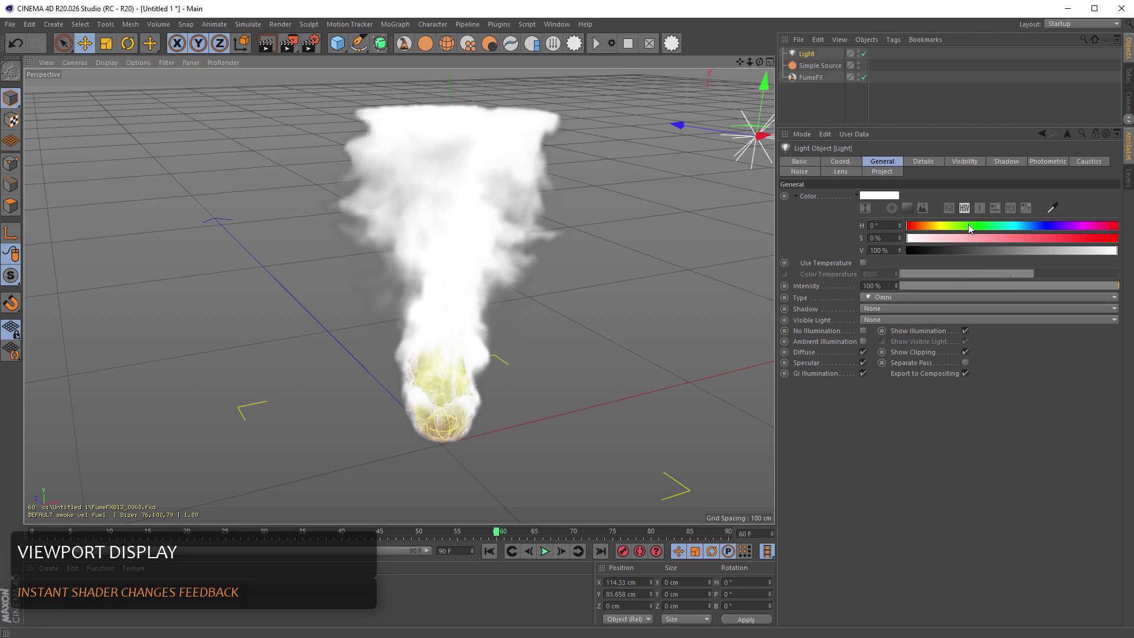
# Set the light's shadow type to Raytraced (Hard)
pyautogui.click(1006, 161)
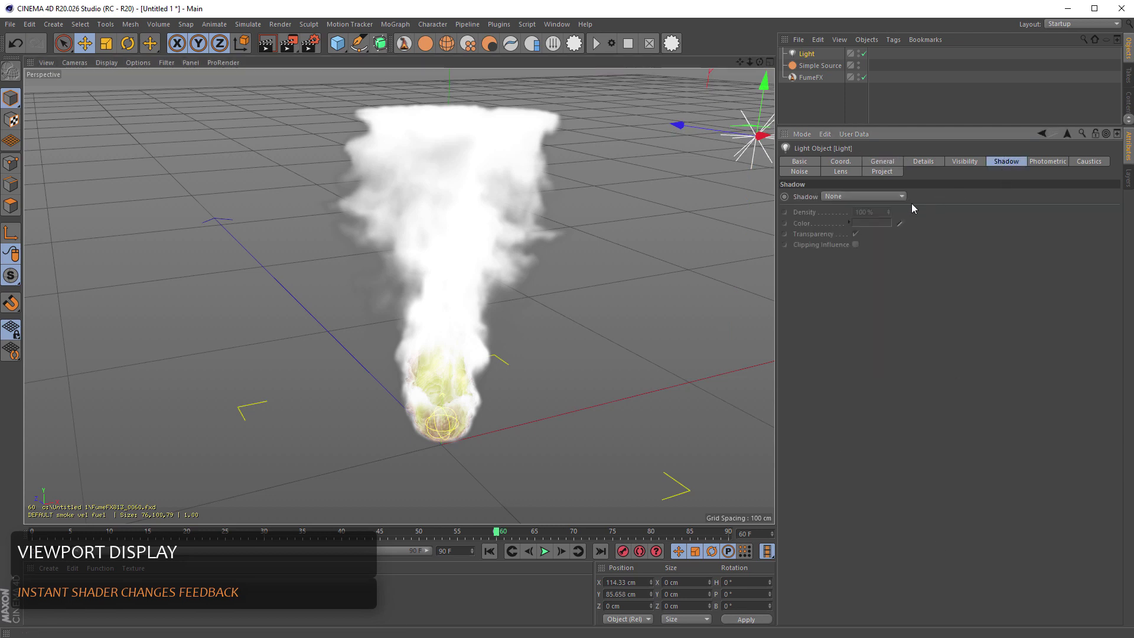
pyautogui.click(893, 199)
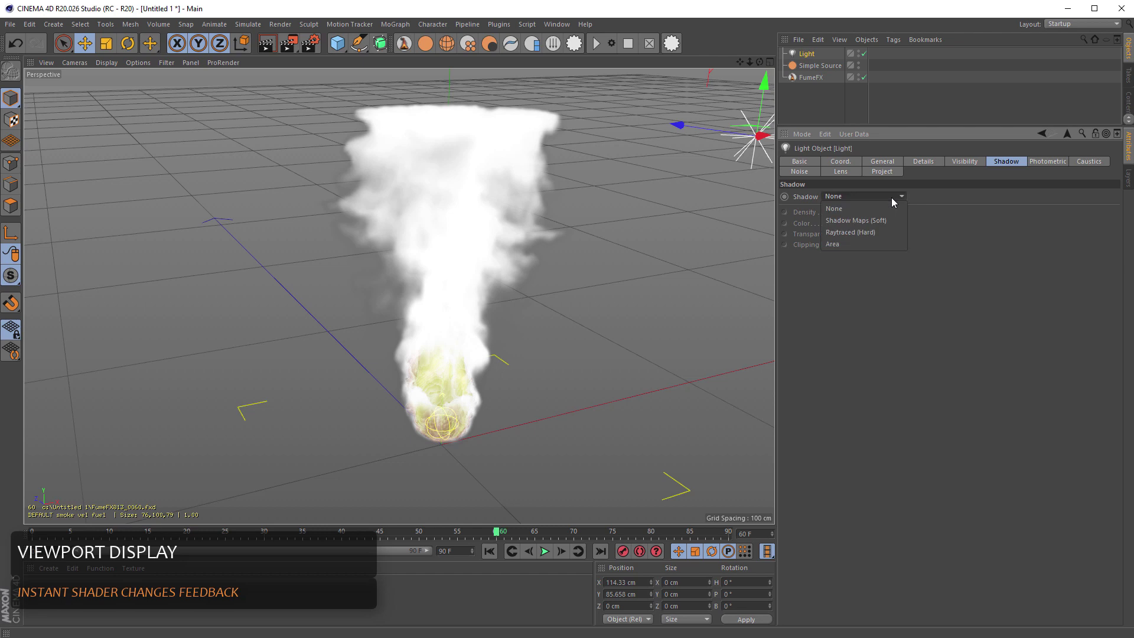
pyautogui.click(883, 235)
pyautogui.click(883, 233)
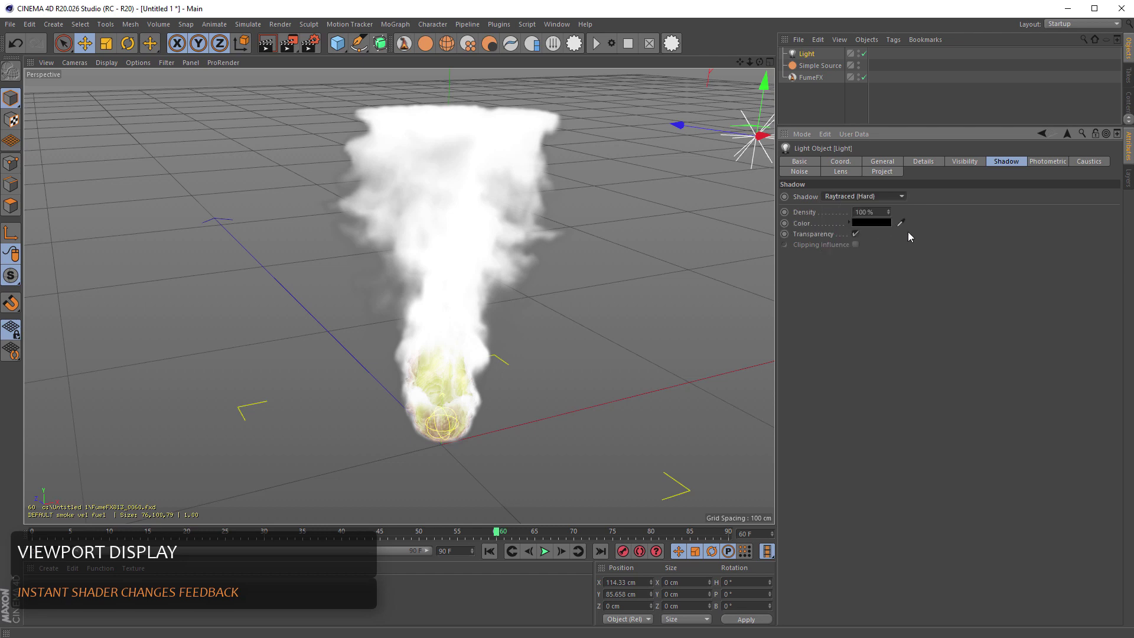
# Add the new Light to the FumeFX container's illumination Lights list and orbit to check the shading
pyautogui.click(812, 77)
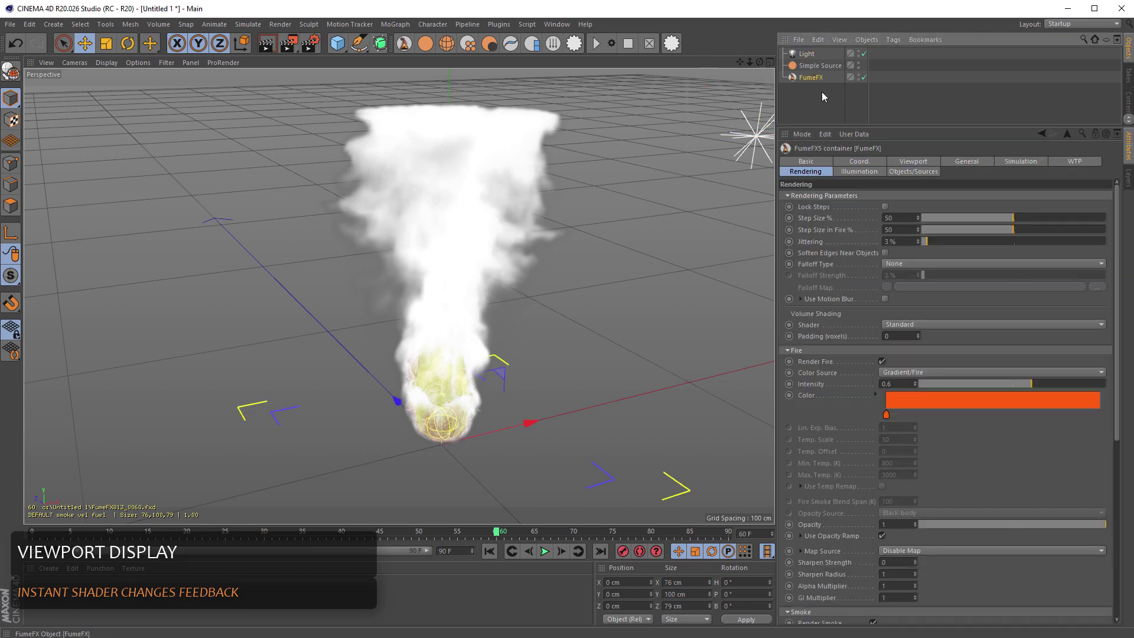
pyautogui.click(872, 172)
pyautogui.moveTo(806, 54); pyautogui.dragTo(949, 207)
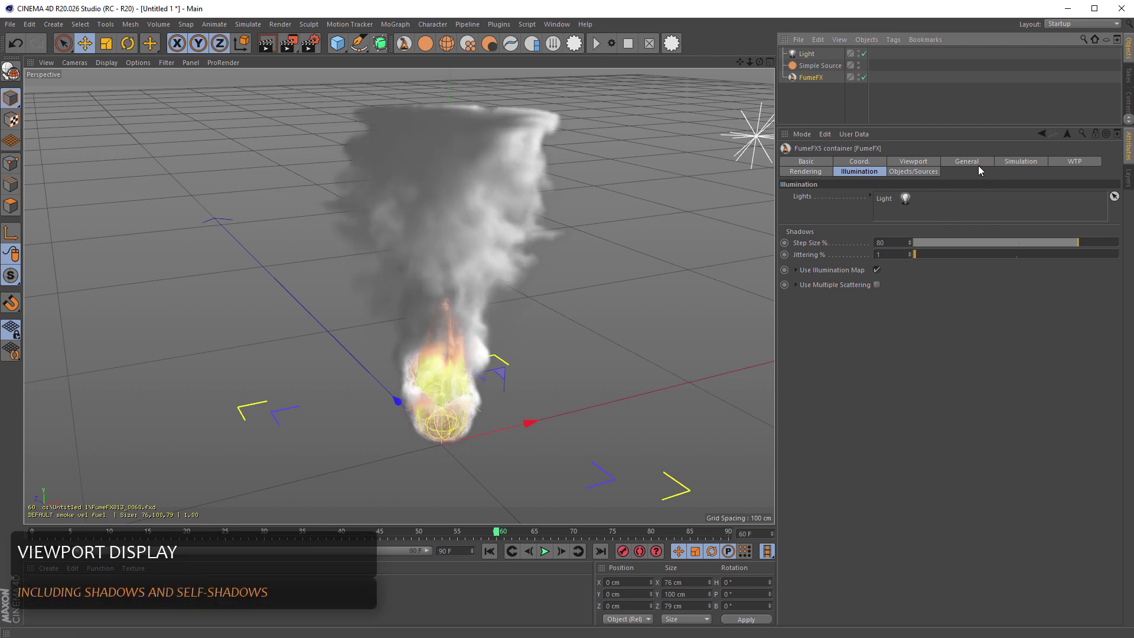
pyautogui.moveTo(584, 335)
pyautogui.keyDown('alt'); pyautogui.mouseDown()
pyautogui.moveTo(522, 325)
pyautogui.moveTo(594, 344)
pyautogui.mouseUp(); pyautogui.keyUp('alt')
pyautogui.click(915, 162)
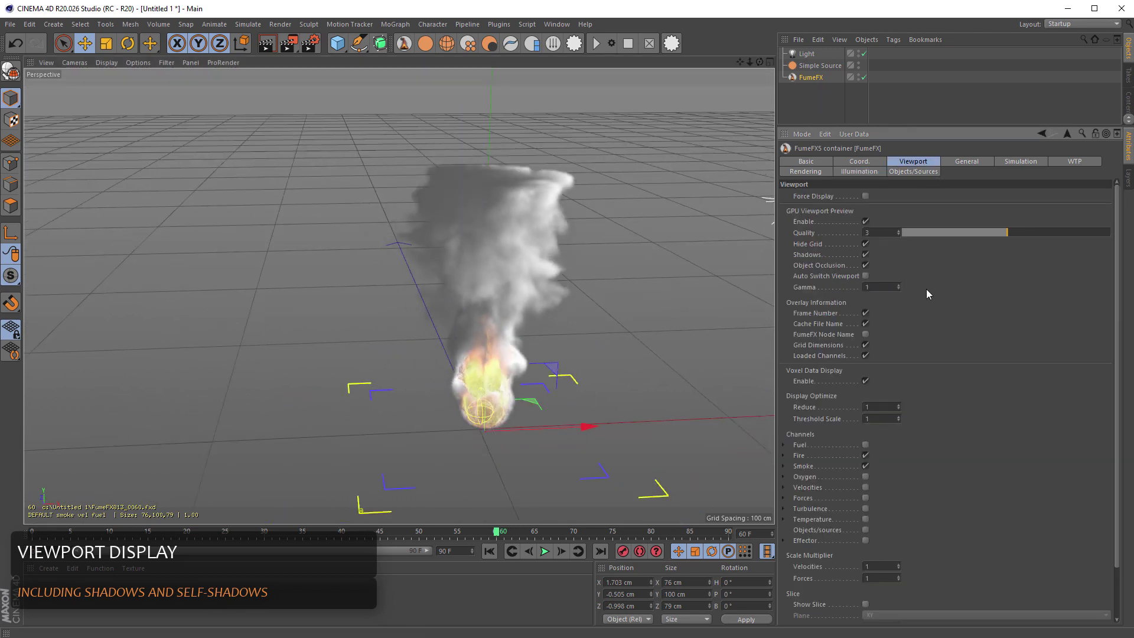
pyautogui.keyDown('alt'); pyautogui.moveTo(618, 363); pyautogui.dragTo(594, 357); pyautogui.keyUp('alt')
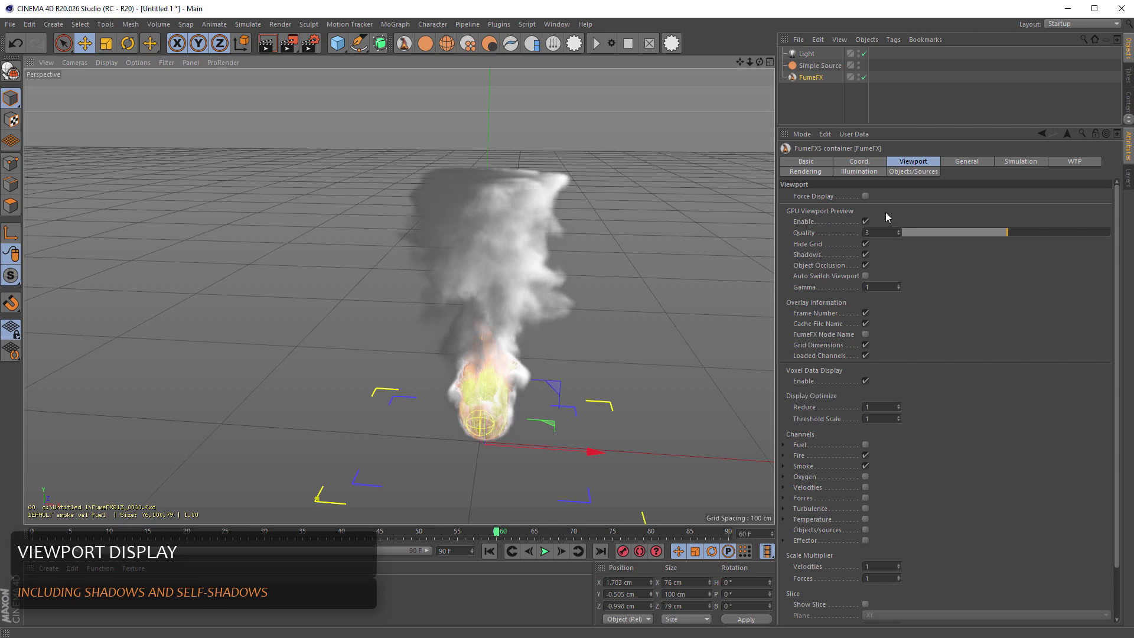
# Raise the FumeFX smoke Opacity to 30
pyautogui.click(827, 172)
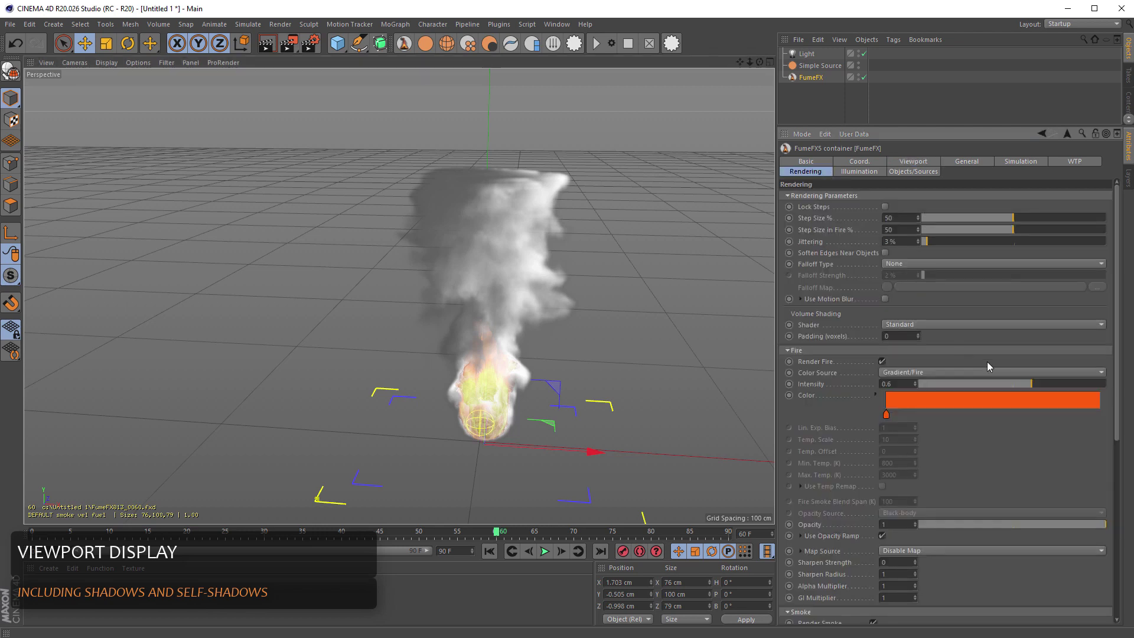
pyautogui.scroll(-5, 922, 443)
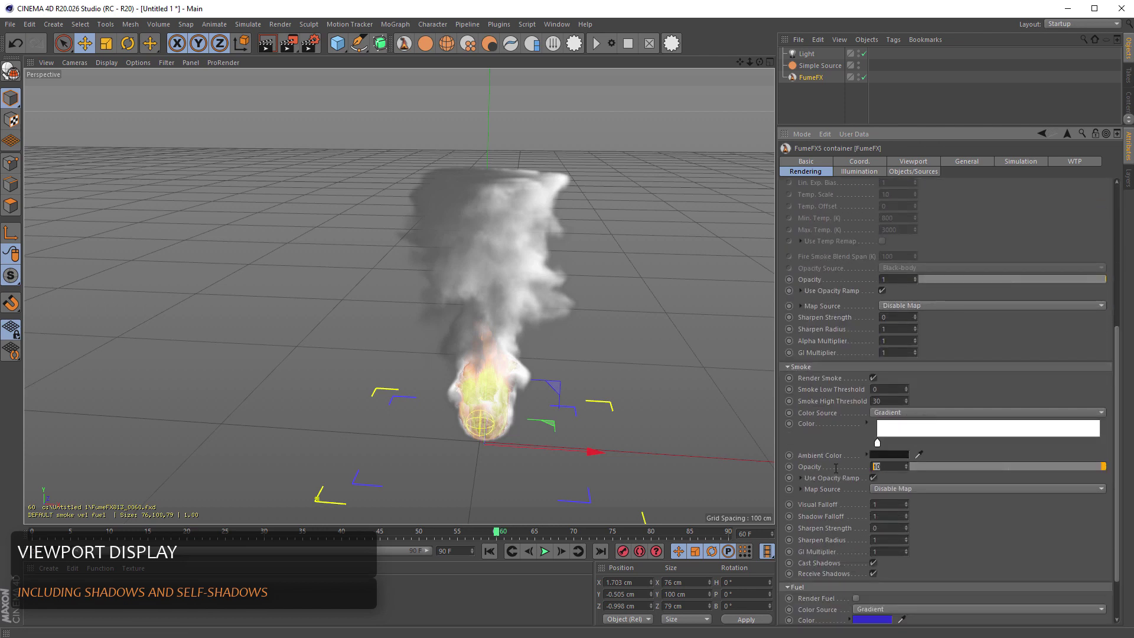
pyautogui.write('30')
pyautogui.press('Return')
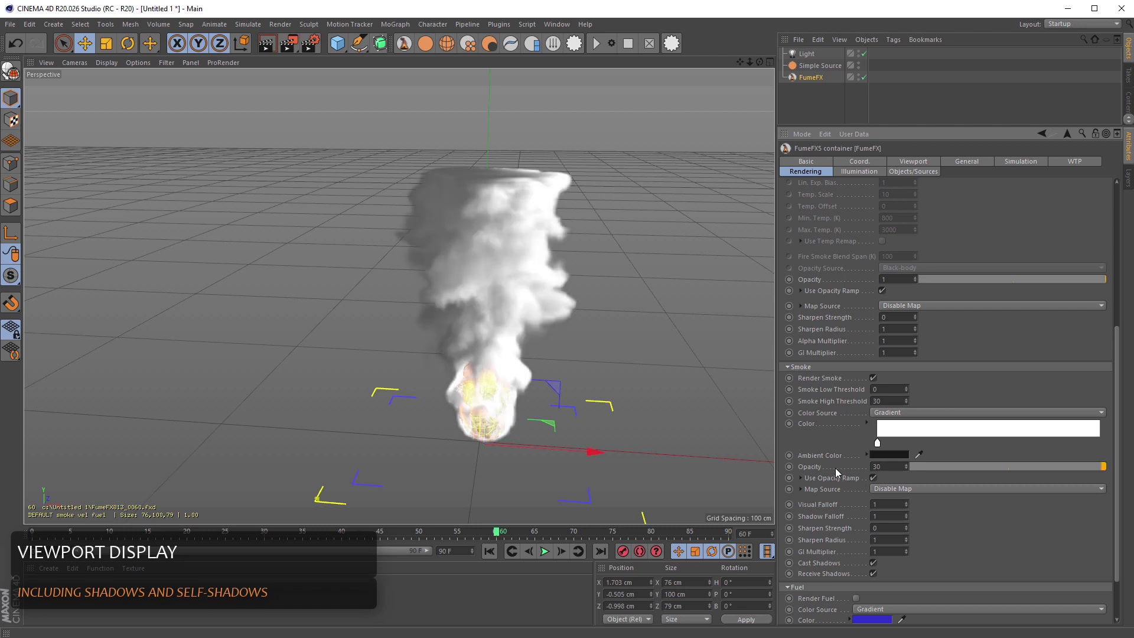
# Add a second knot to the smoke colour gradient and colour it deep red
pyautogui.click(878, 444)
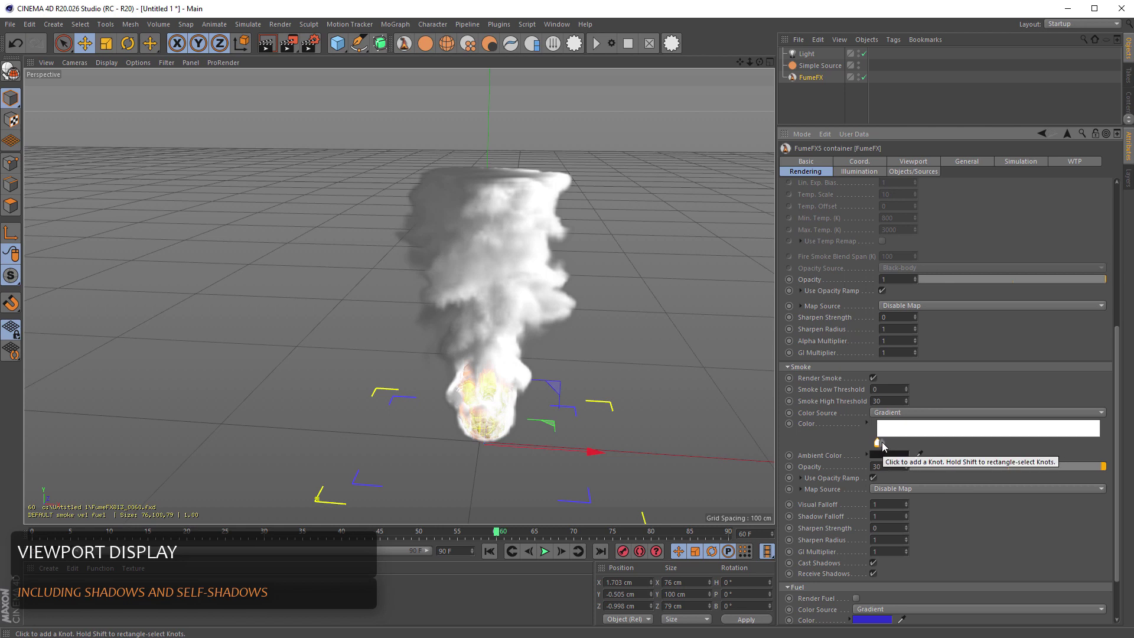
pyautogui.click(939, 443)
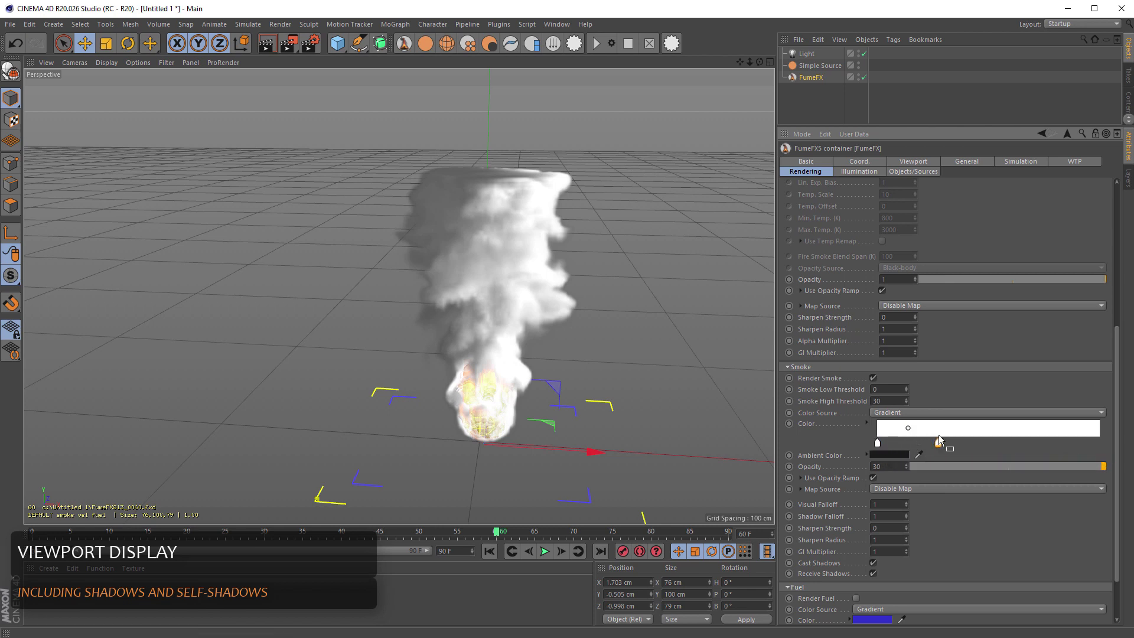
pyautogui.doubleClick(938, 443)
pyautogui.click(931, 465)
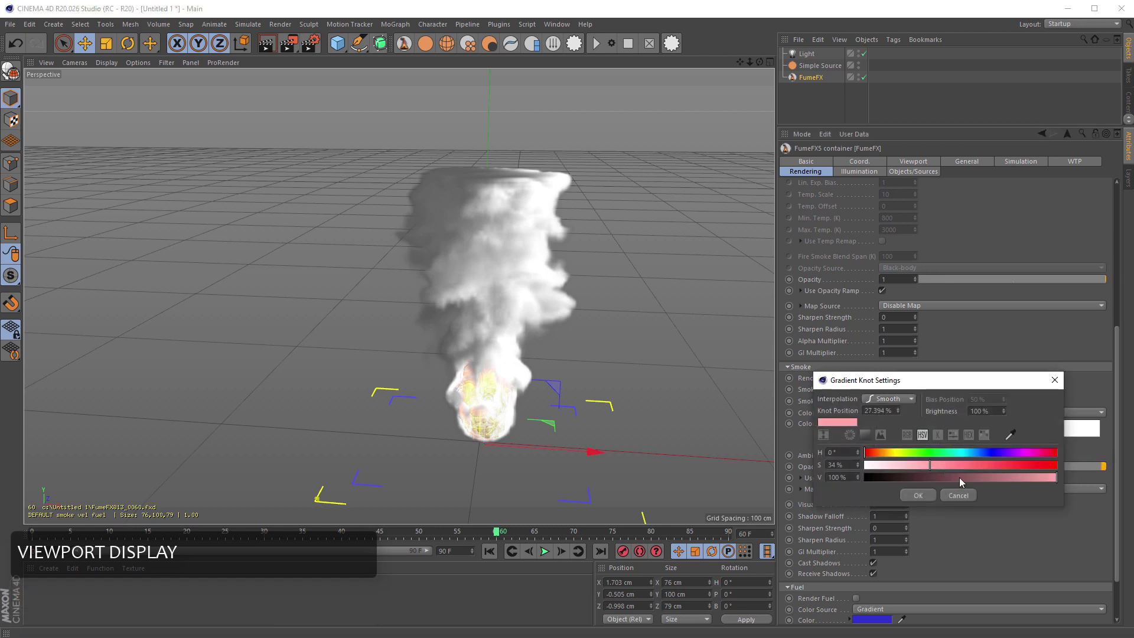
pyautogui.click(980, 477)
pyautogui.click(1026, 465)
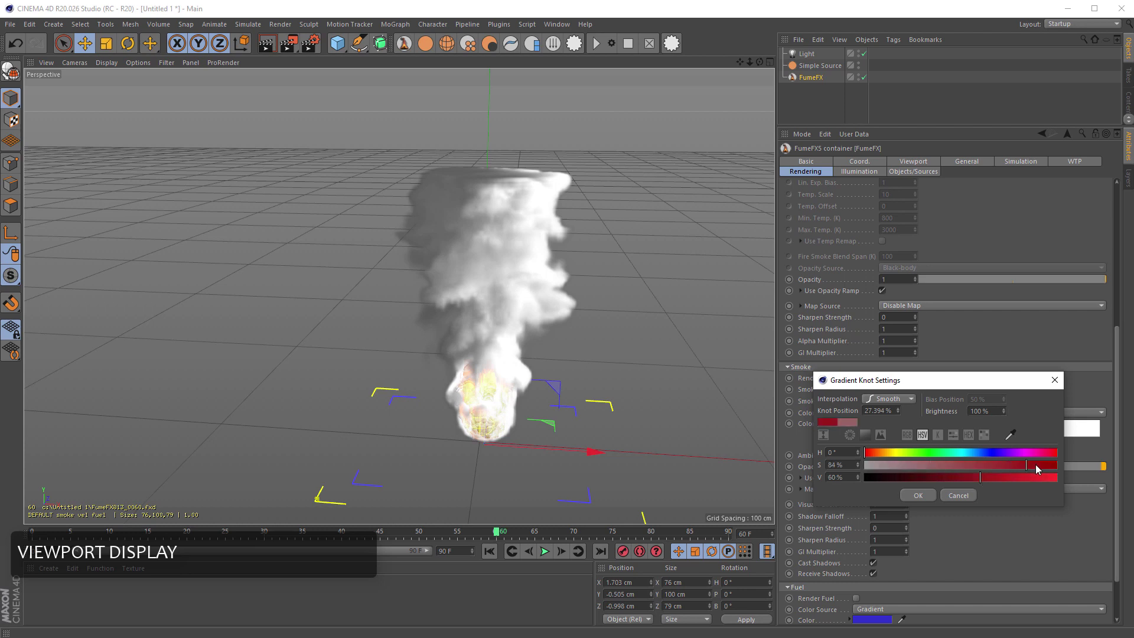
pyautogui.click(928, 452)
pyautogui.click(875, 453)
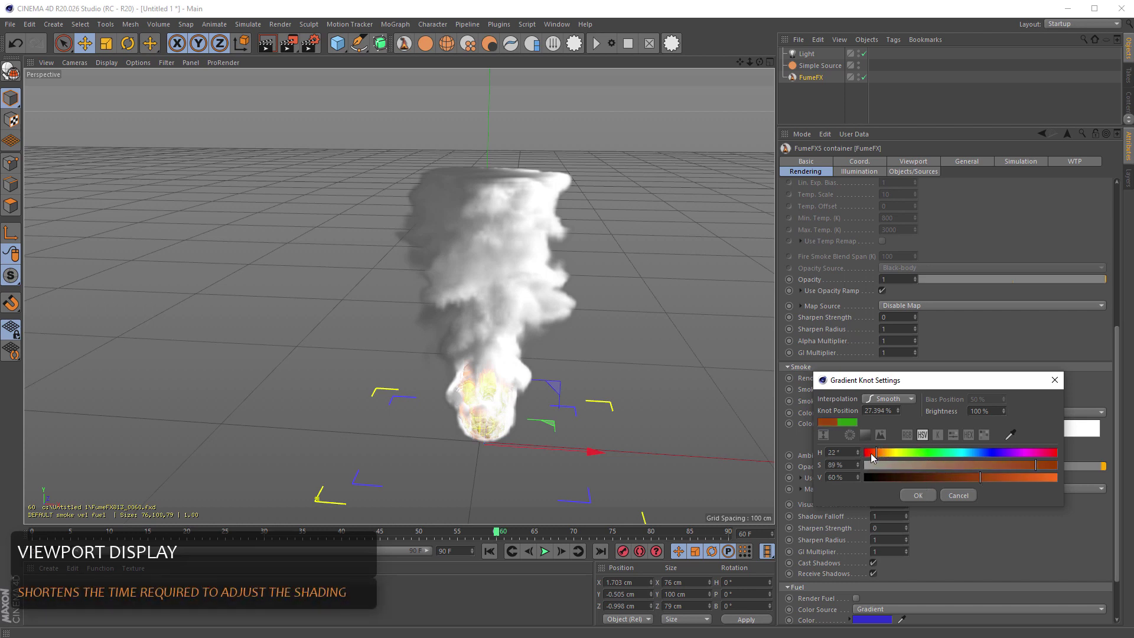
pyautogui.click(870, 453)
pyautogui.click(917, 495)
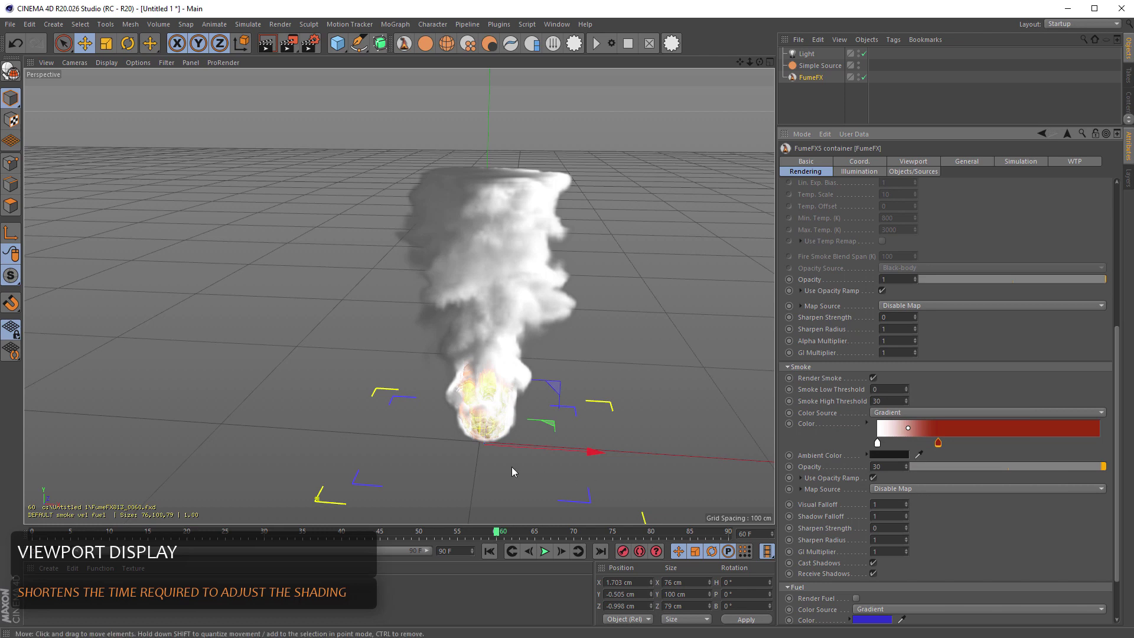
# Slide the red knot toward the gradient start and set Smoke High Threshold to 2
pyautogui.keyDown('alt'); pyautogui.moveTo(512, 467); pyautogui.dragTo(484, 445); pyautogui.keyUp('alt')
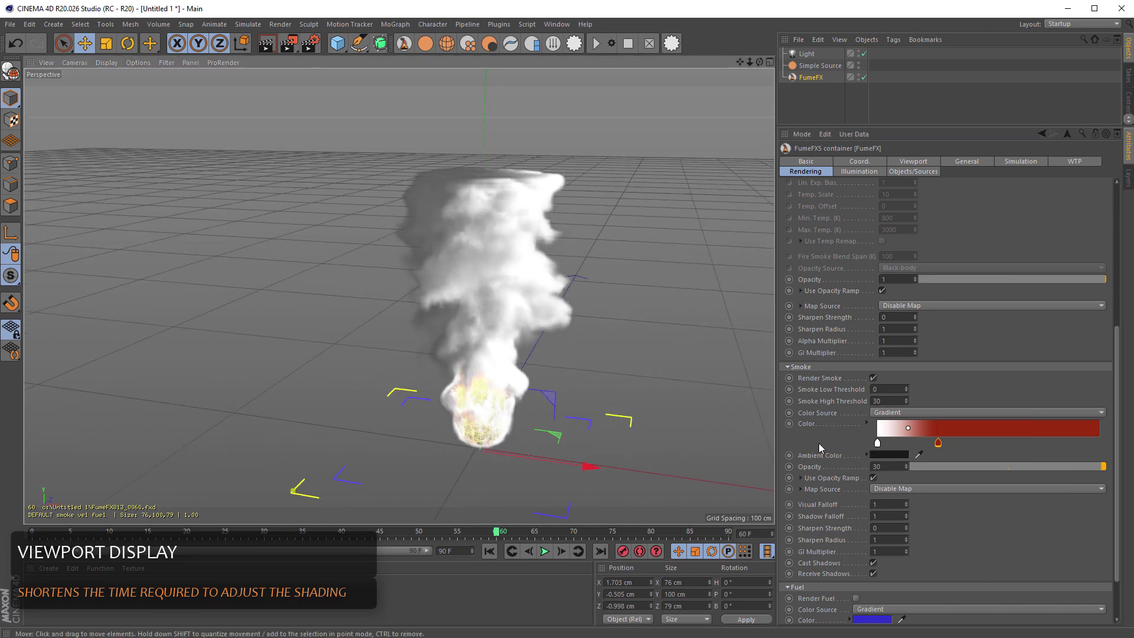
pyautogui.moveTo(938, 443); pyautogui.dragTo(902, 444)
pyautogui.click(945, 443)
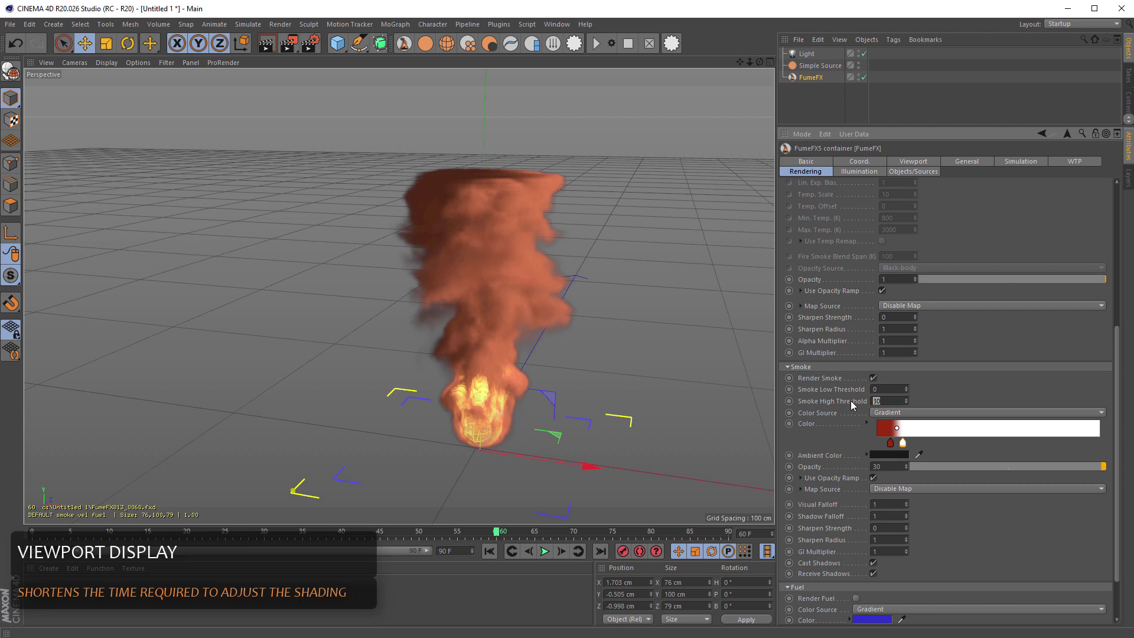
pyautogui.write('2')
pyautogui.press('Return')
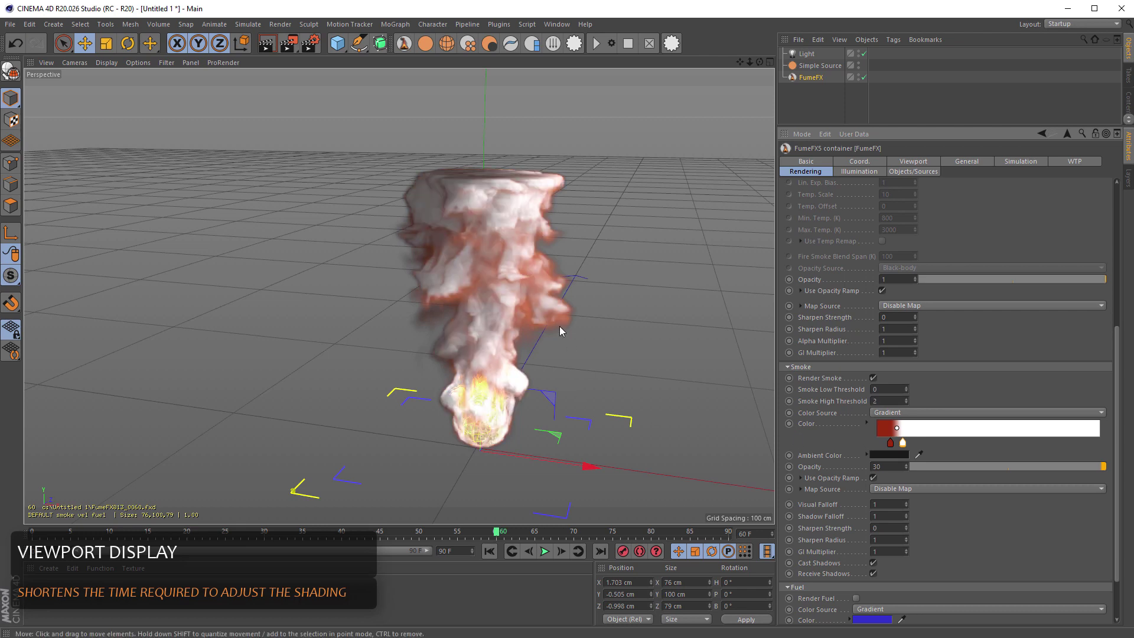
pyautogui.keyDown('alt'); pyautogui.moveTo(559, 325); pyautogui.dragTo(463, 332); pyautogui.keyUp('alt')
# Switch to the four-view layout and tilt the Front view toward the smoke
pyautogui.middleClick(506, 319)
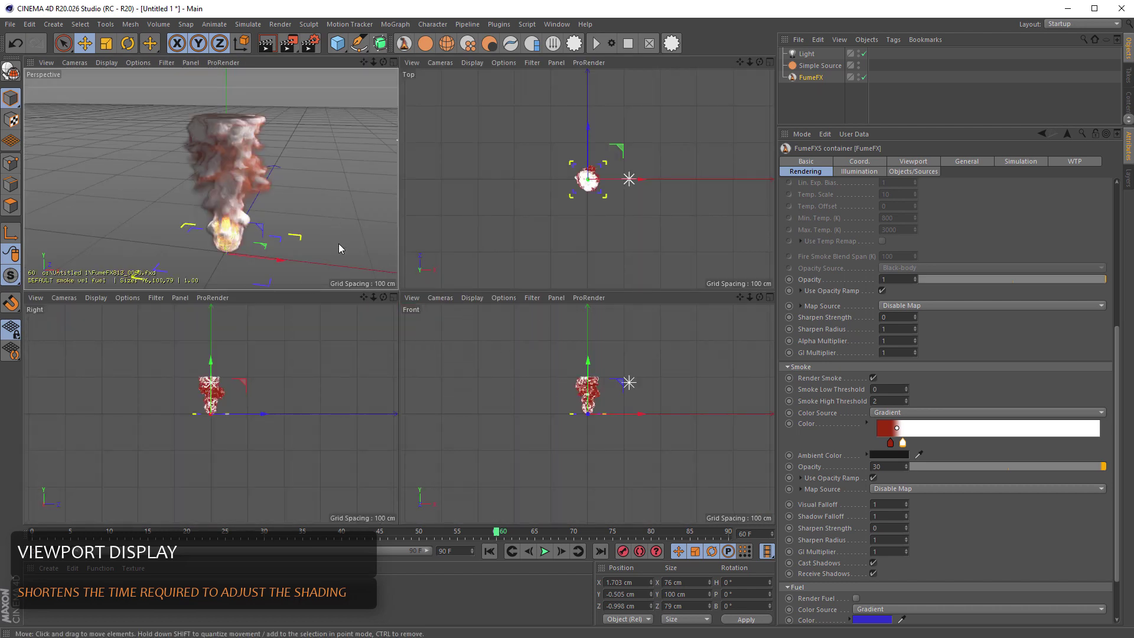
pyautogui.rightClick(551, 375)
pyautogui.click(554, 370)
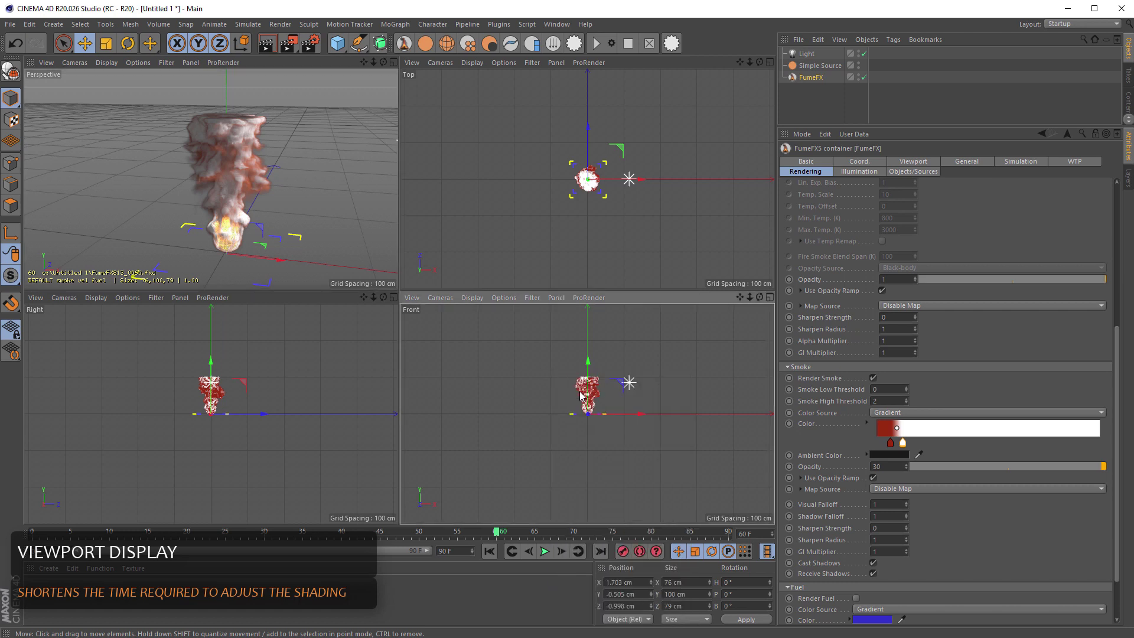
pyautogui.scroll(5, 581, 394)
pyautogui.keyDown('alt'); pyautogui.moveTo(686, 404); pyautogui.dragTo(667, 388); pyautogui.keyUp('alt')
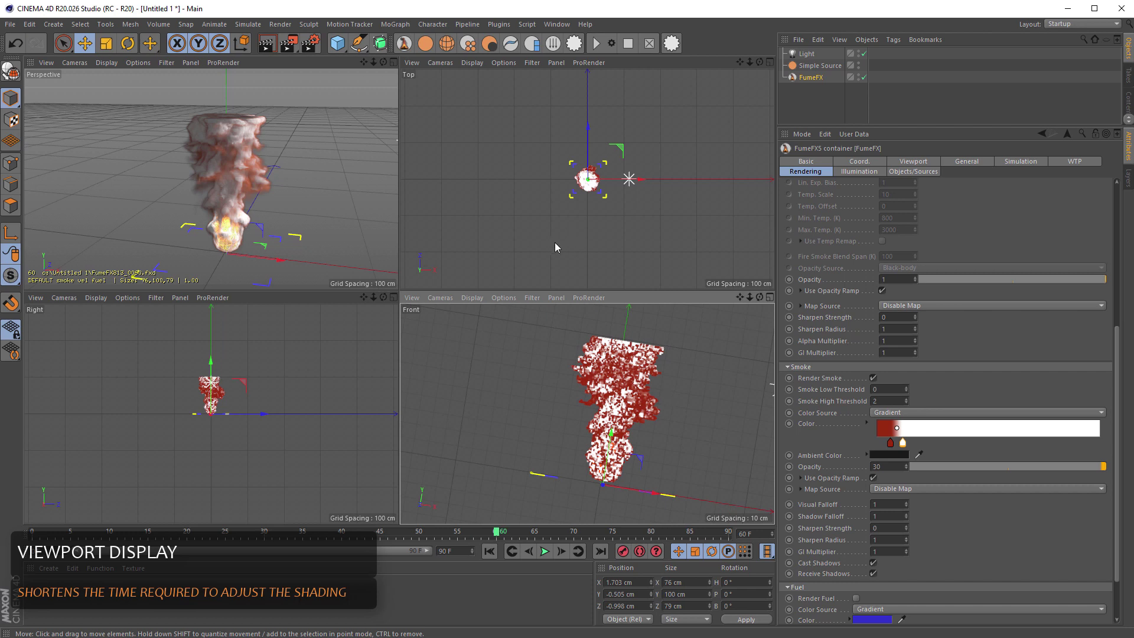
# Recentre and zoom the smoke in the side views, then maximise the Perspective view
pyautogui.rightClick(282, 178)
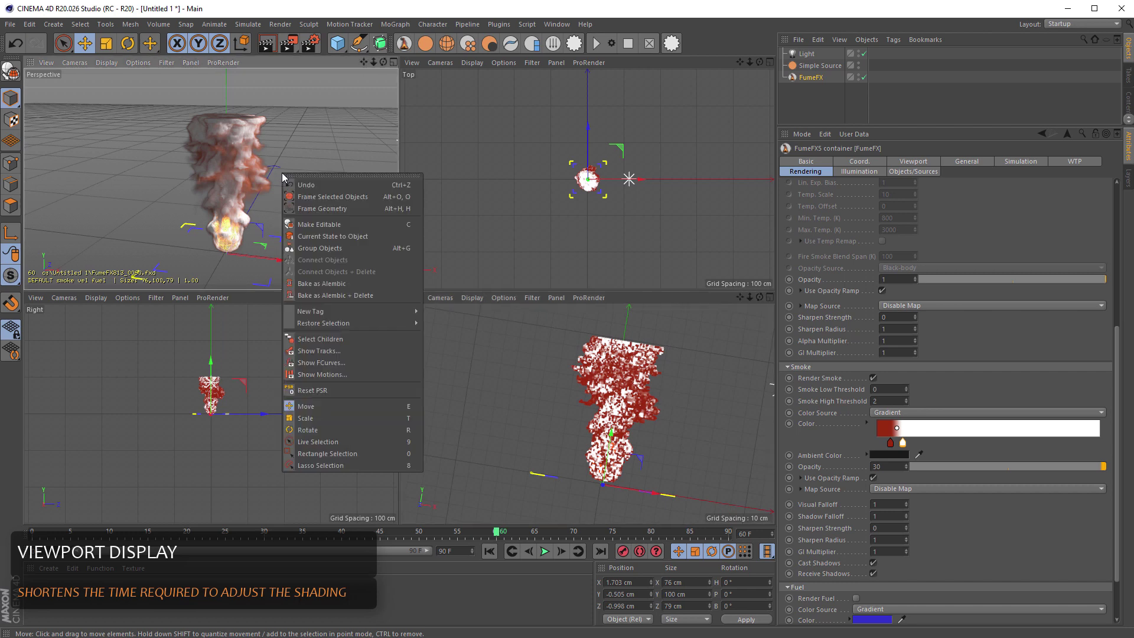
pyautogui.click(366, 226)
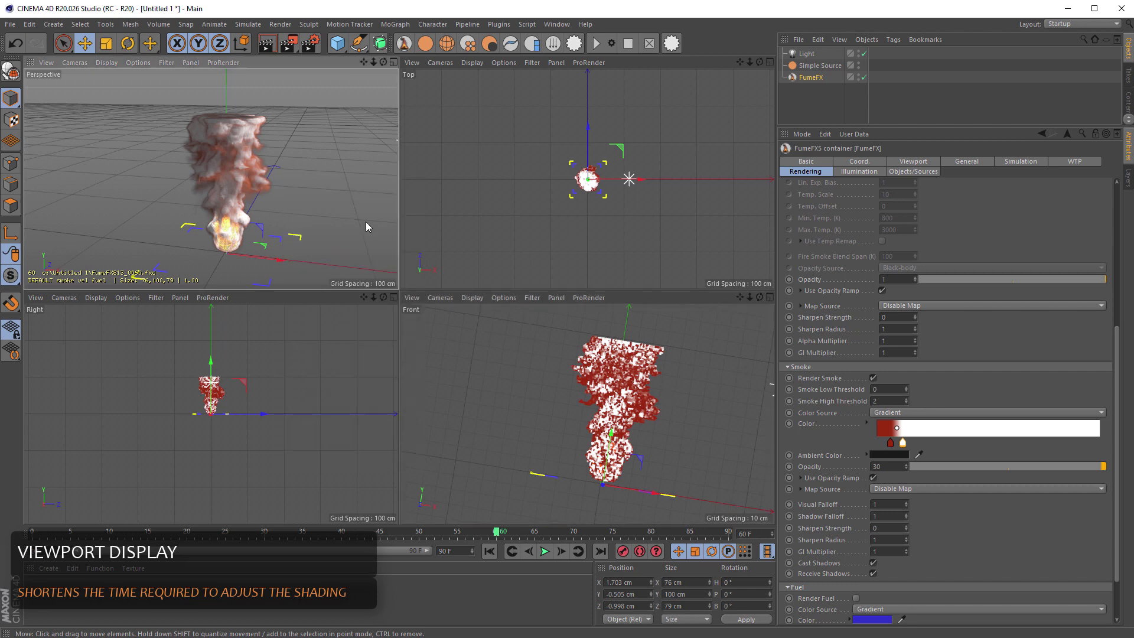
pyautogui.rightClick(597, 204)
pyautogui.click(308, 417)
pyautogui.scroll(5, 177, 360)
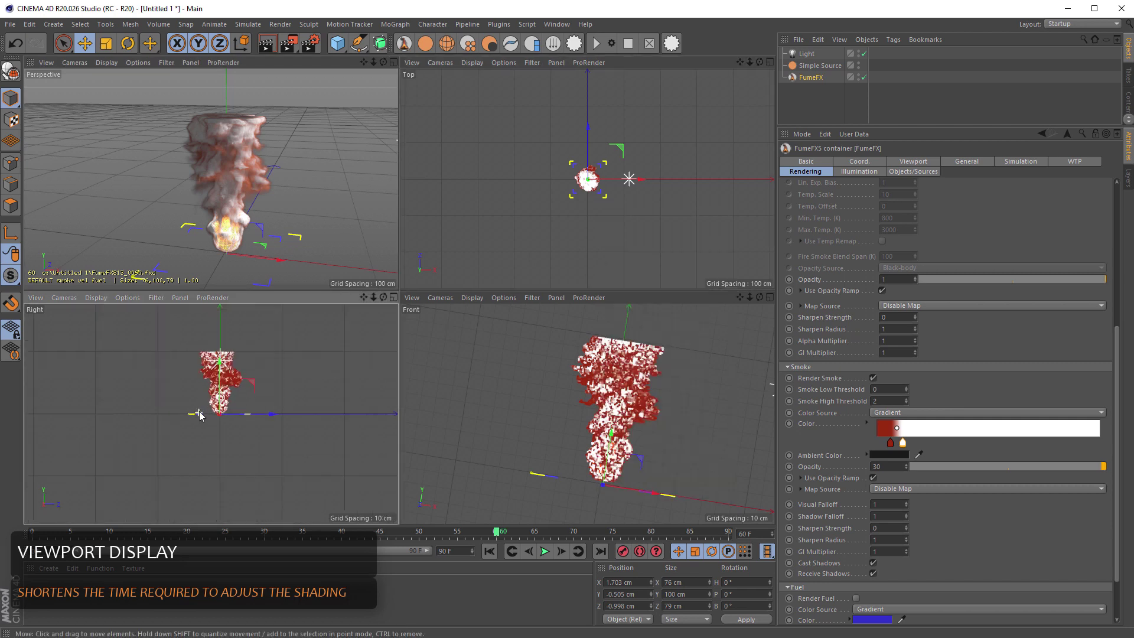
pyautogui.scroll(2, 212, 362)
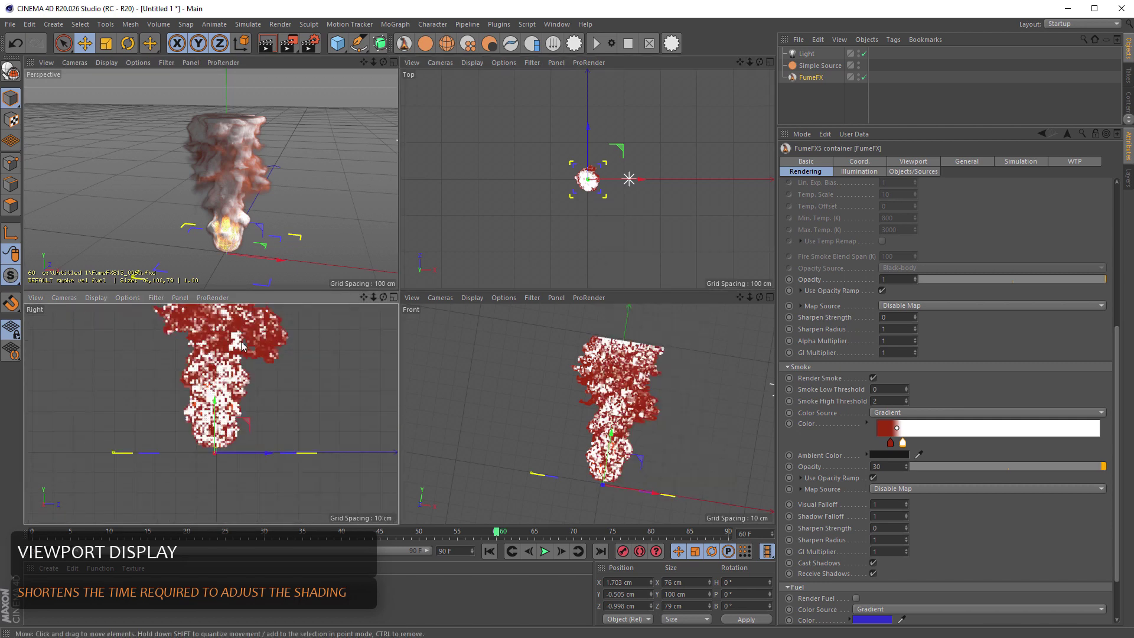
pyautogui.moveTo(241, 346); pyautogui.dragTo(230, 409, button='middle')
pyautogui.scroll(2, 216, 393)
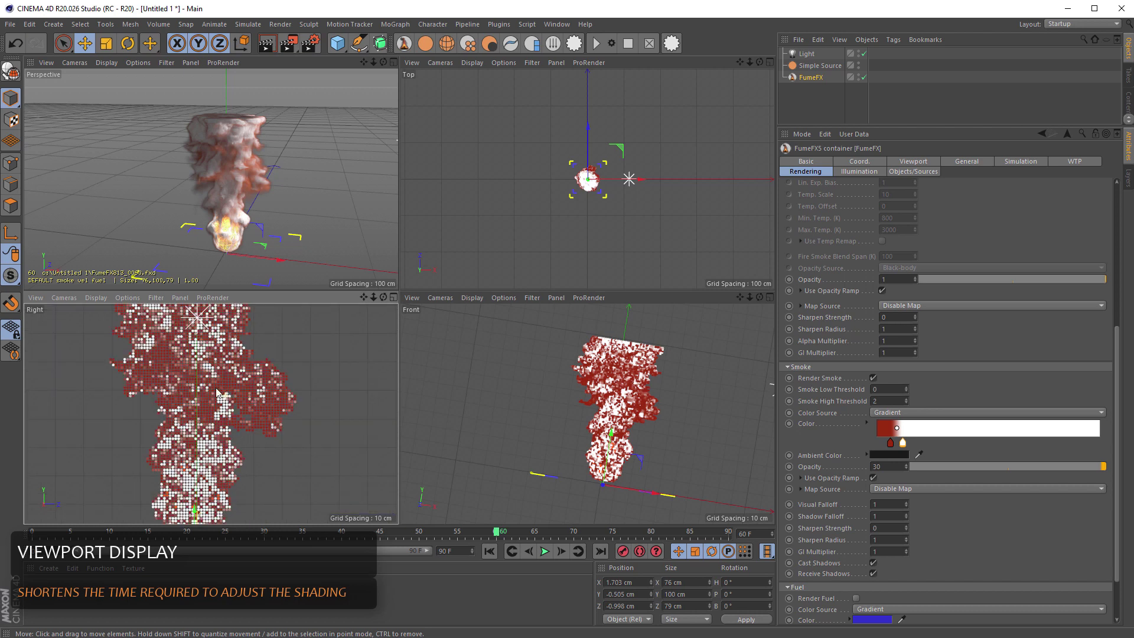
pyautogui.scroll(2, 213, 391)
pyautogui.scroll(3, 617, 393)
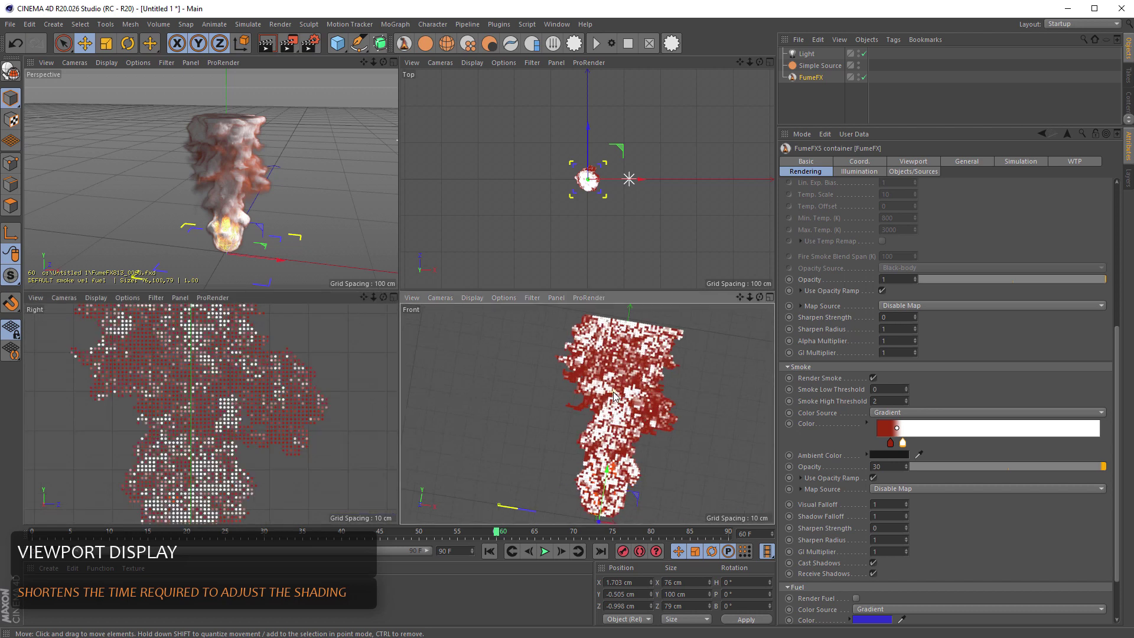
pyautogui.middleClick(279, 176)
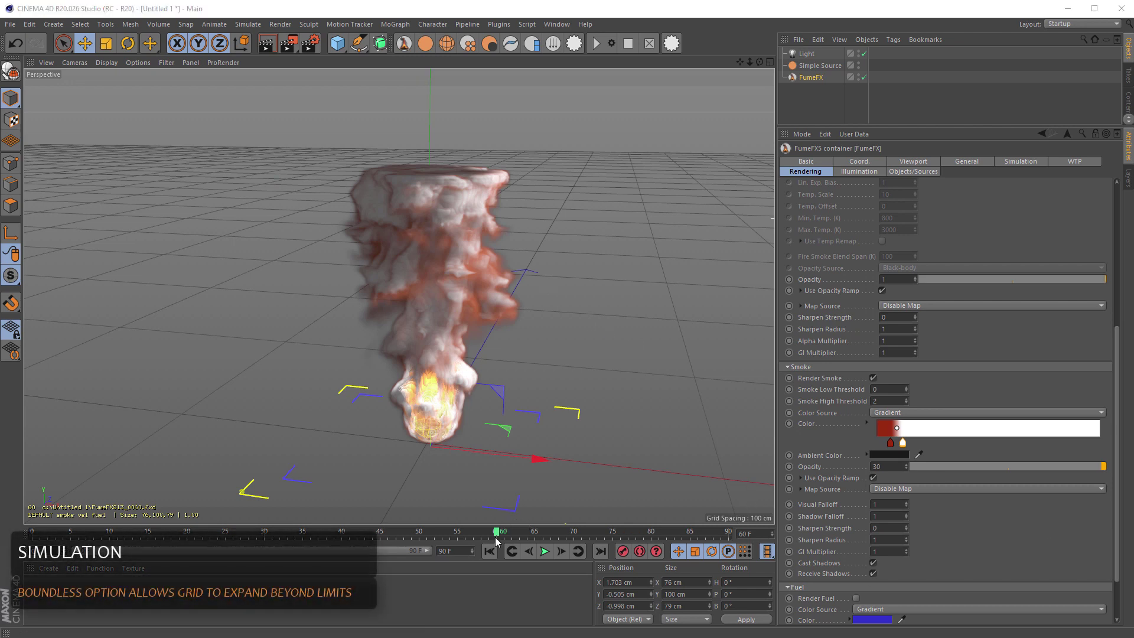
# Lower the Smoke Opacity to 10 and scrub the simulation to frame 61
pyautogui.moveTo(496, 533); pyautogui.dragTo(433, 533)
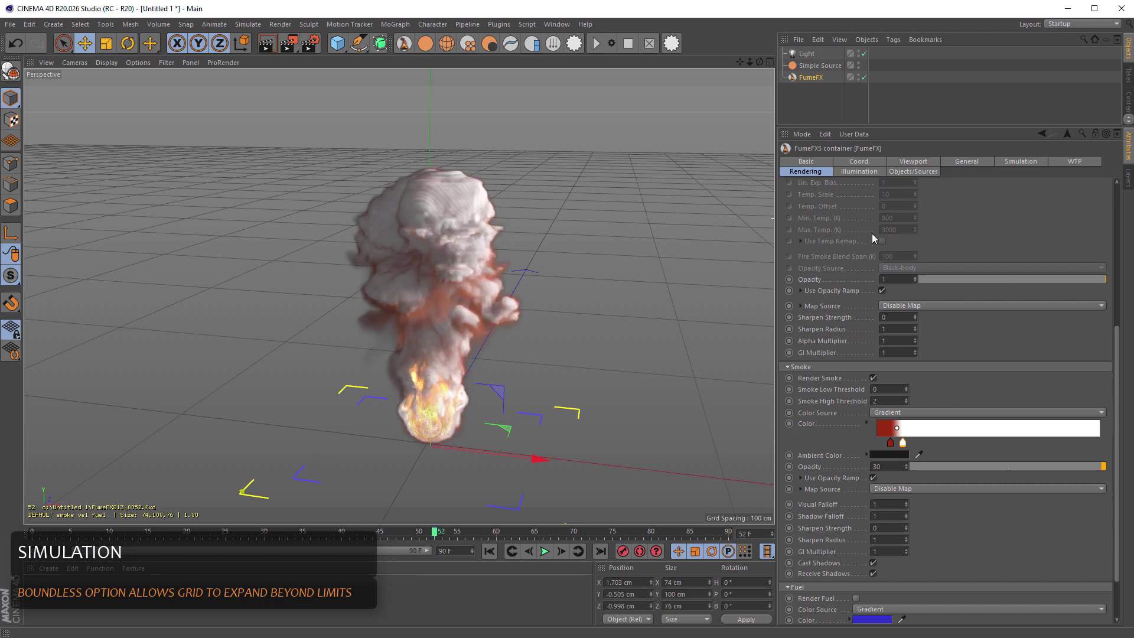
pyautogui.click(877, 467)
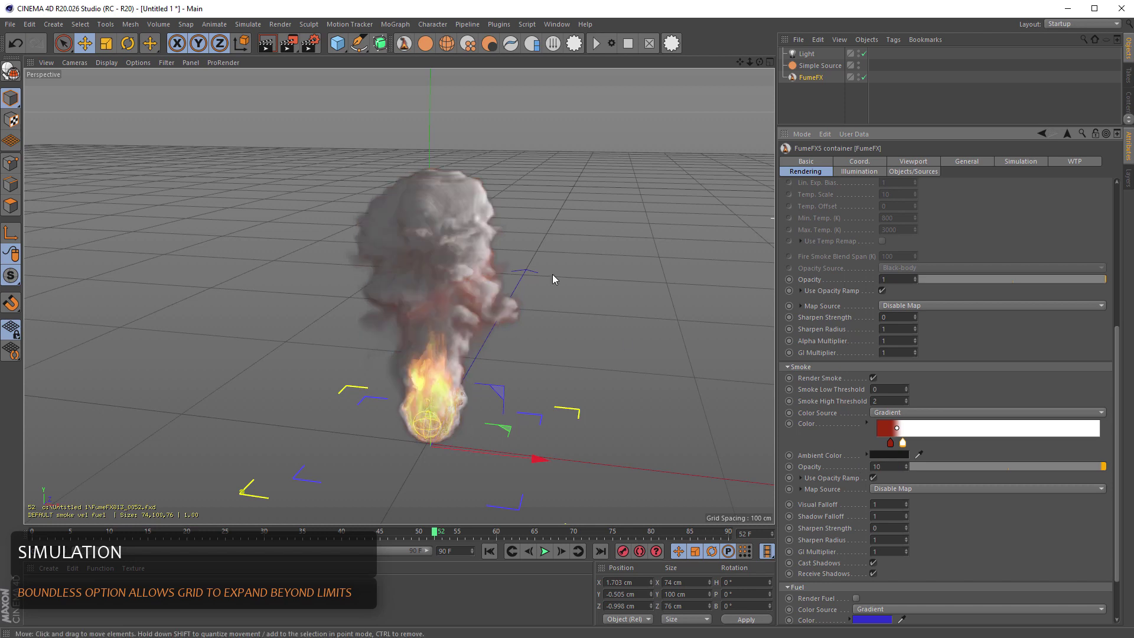
pyautogui.moveTo(450, 529); pyautogui.dragTo(504, 531)
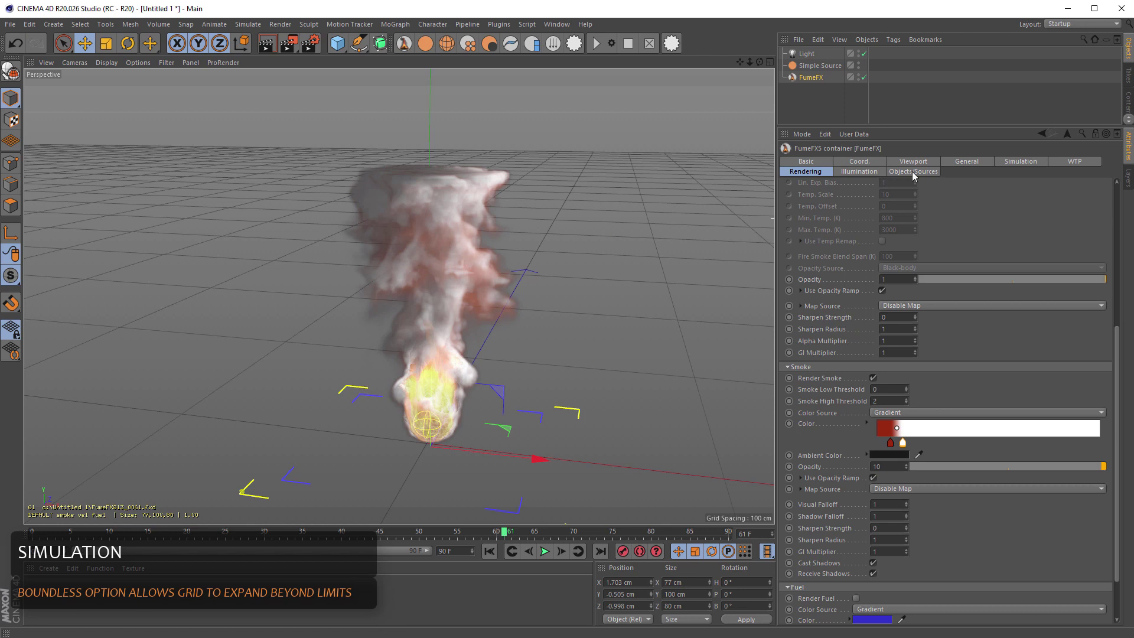
# Set Boundless Y to +Y on the General tab and re-run the fire and smoke simulation
pyautogui.click(958, 163)
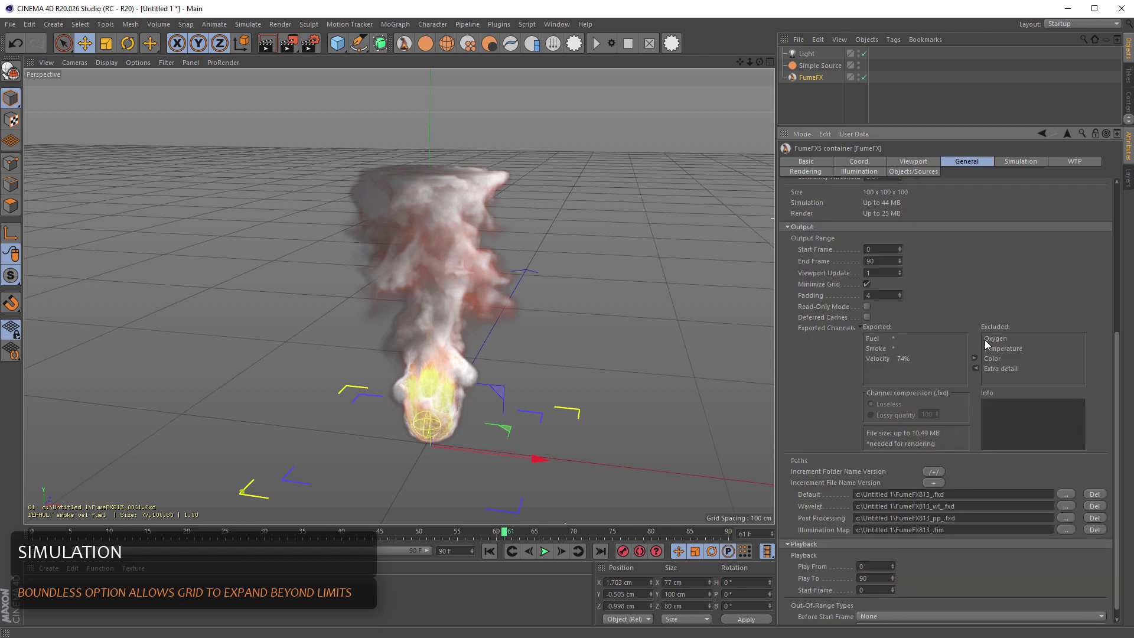
pyautogui.moveTo(1119, 338); pyautogui.dragTo(1090, 172)
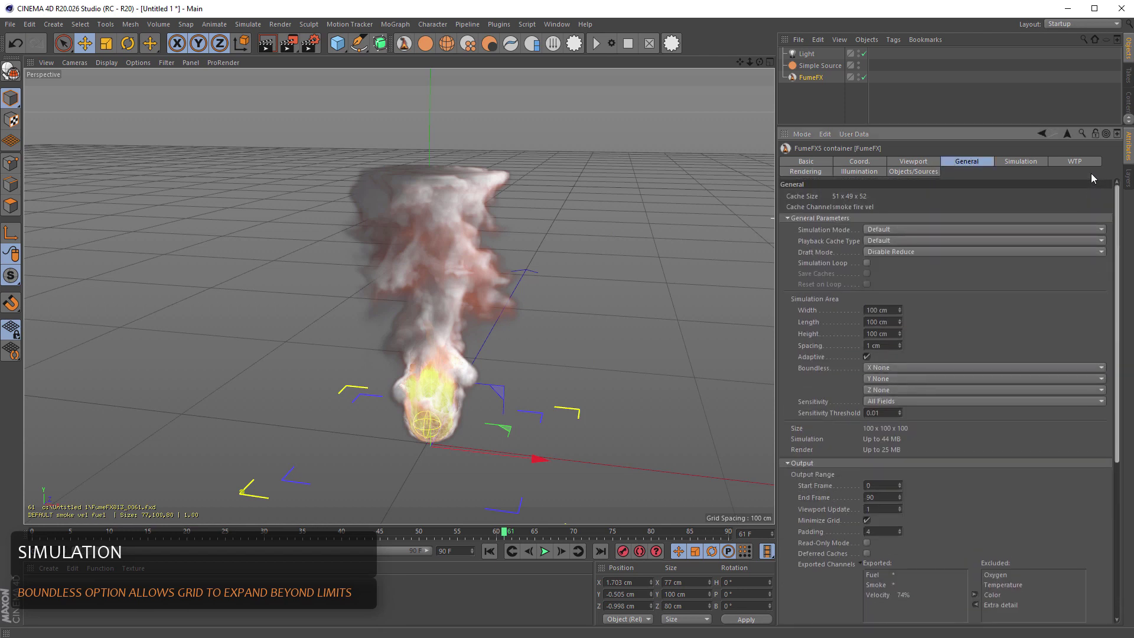
pyautogui.click(929, 382)
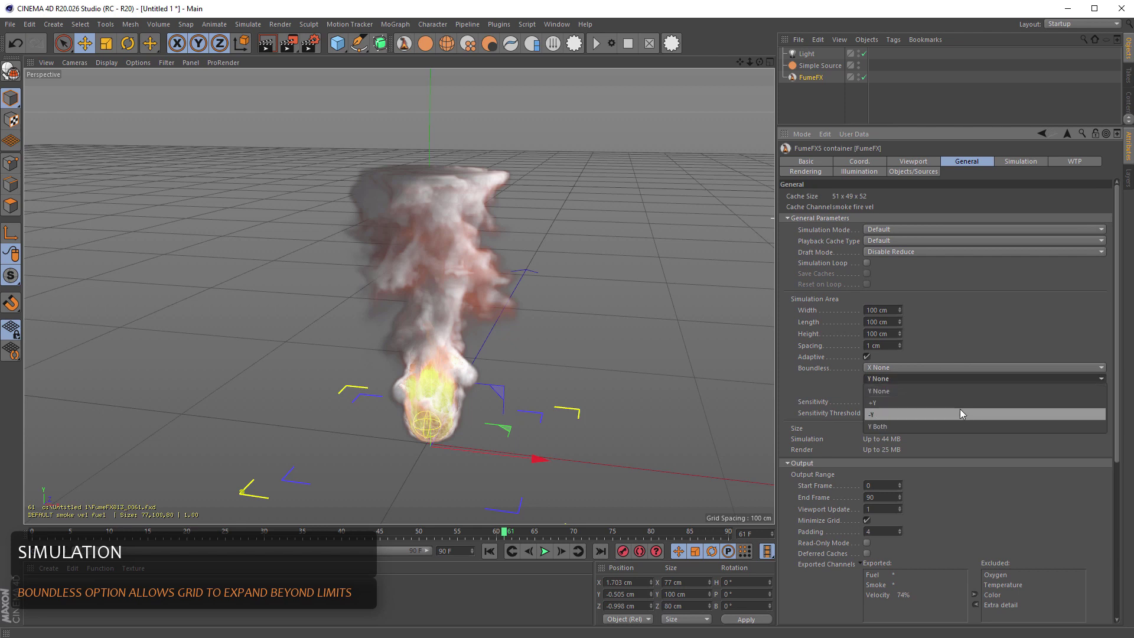
pyautogui.click(960, 404)
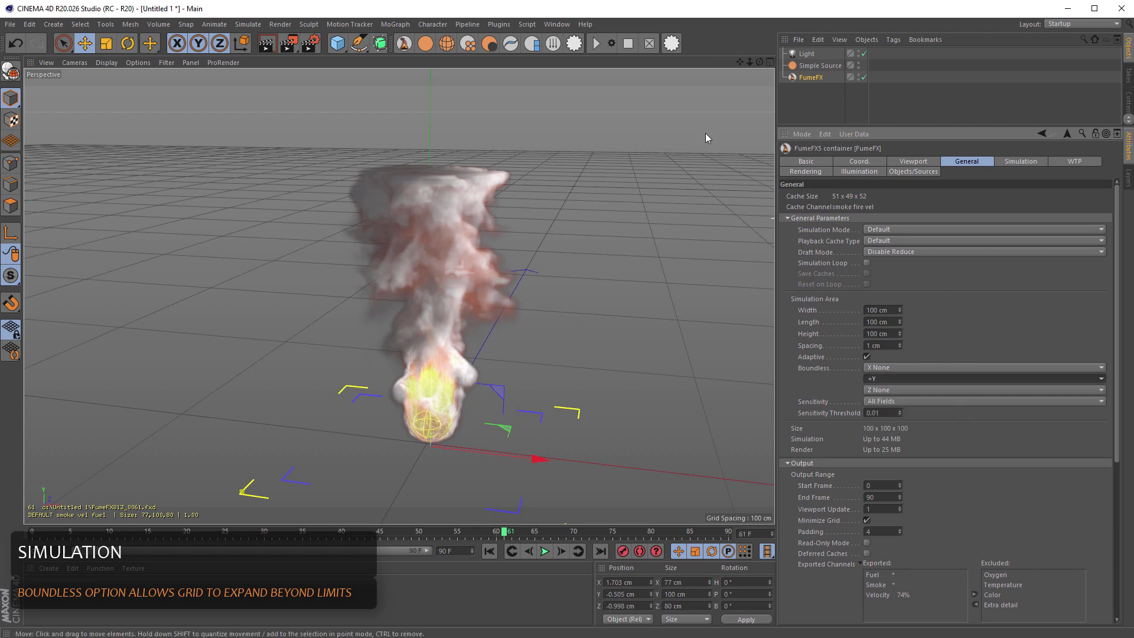
pyautogui.click(596, 43)
pyautogui.moveTo(575, 115); pyautogui.dragTo(654, 83)
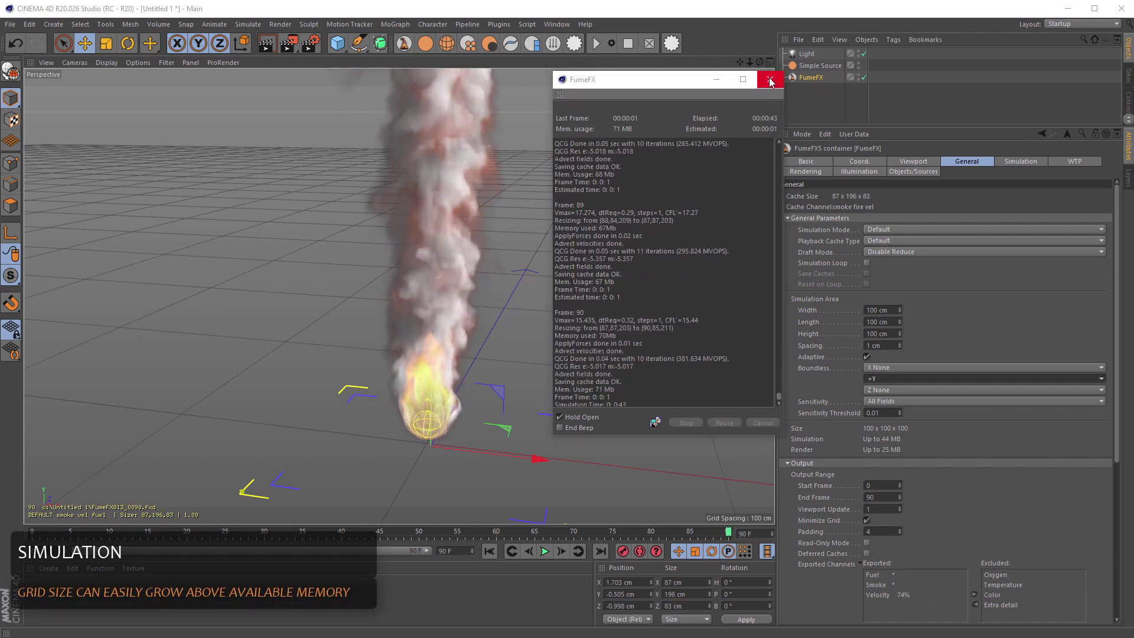
# Close the finished simulation window, orbit around the taller plume and rewind to early frames
pyautogui.click(770, 81)
pyautogui.keyDown('alt'); pyautogui.moveTo(654, 184); pyautogui.dragTo(538, 459); pyautogui.keyUp('alt')
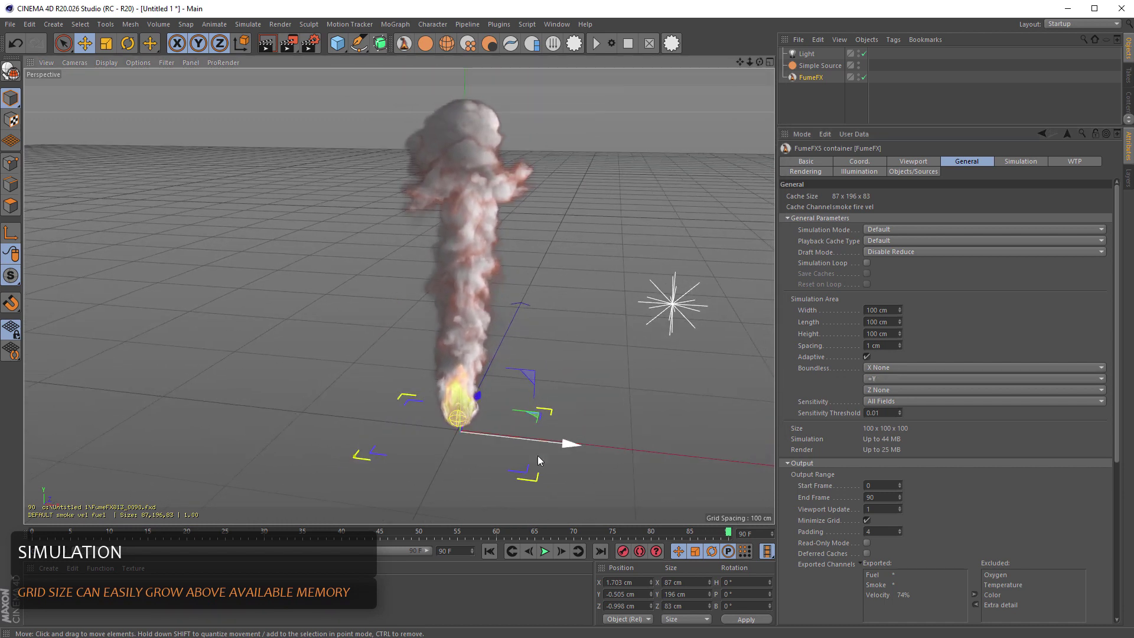
pyautogui.moveTo(578, 534); pyautogui.dragTo(527, 535)
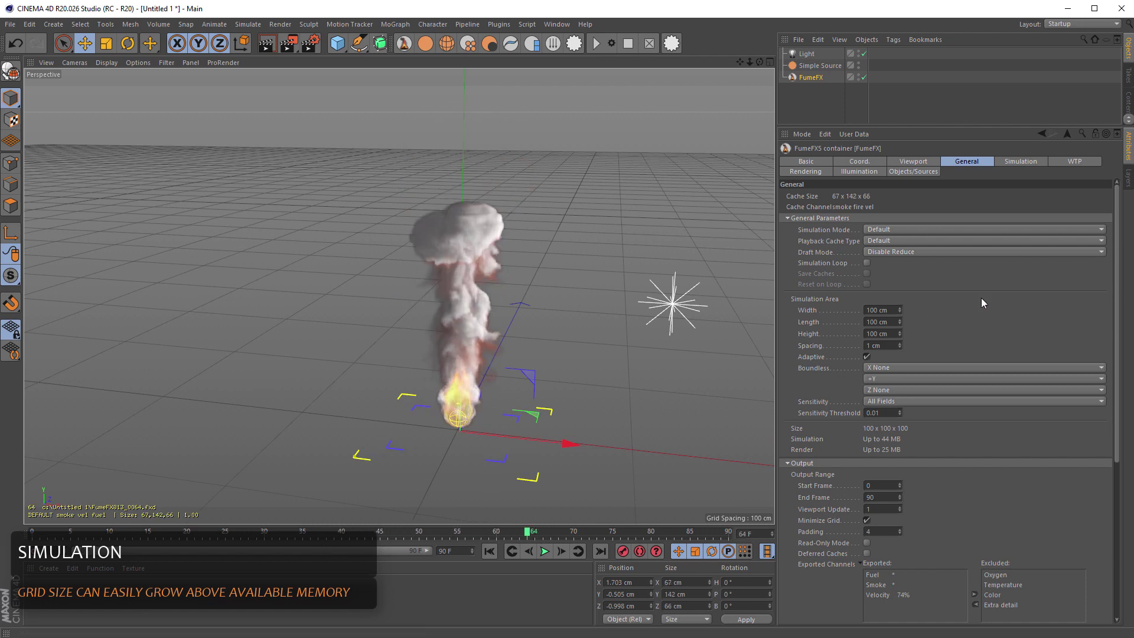
# Uncheck Hide Grid to show grid boxes, then scrub back to see the smaller early grid
pyautogui.click(926, 164)
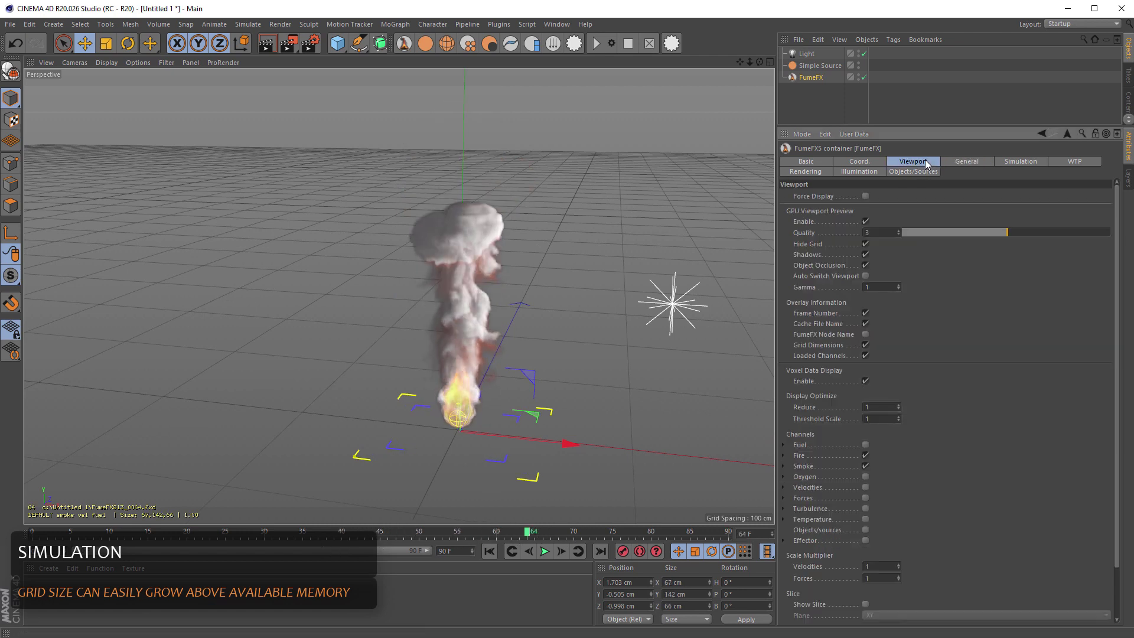
pyautogui.click(866, 244)
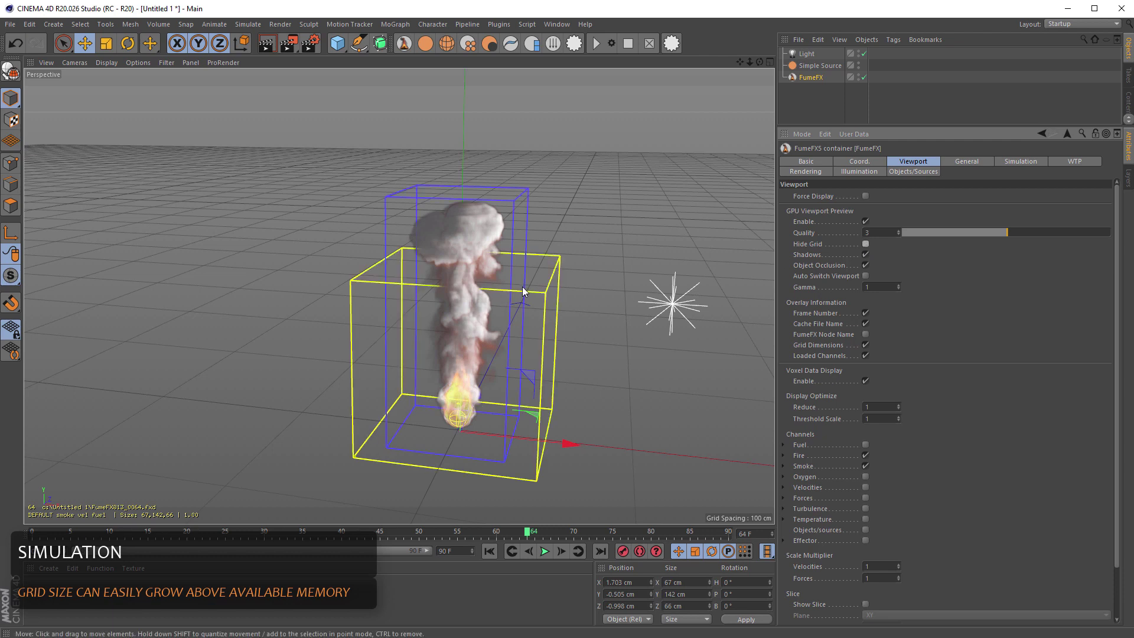
pyautogui.keyDown('alt'); pyautogui.moveTo(522, 286); pyautogui.dragTo(445, 292); pyautogui.keyUp('alt')
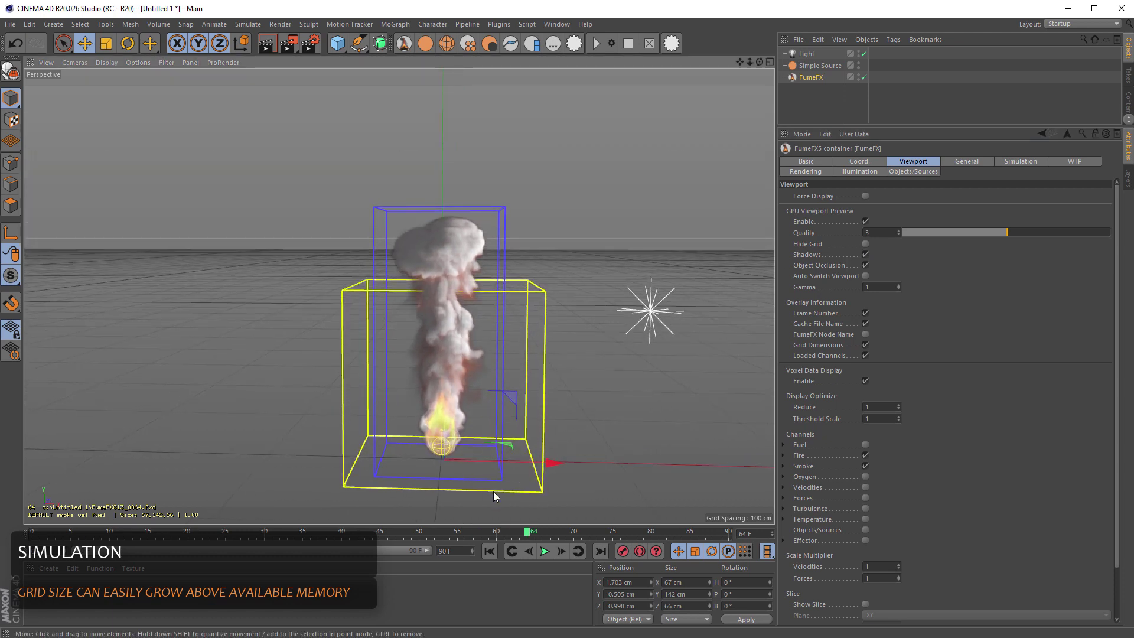
pyautogui.moveTo(527, 533); pyautogui.dragTo(698, 463)
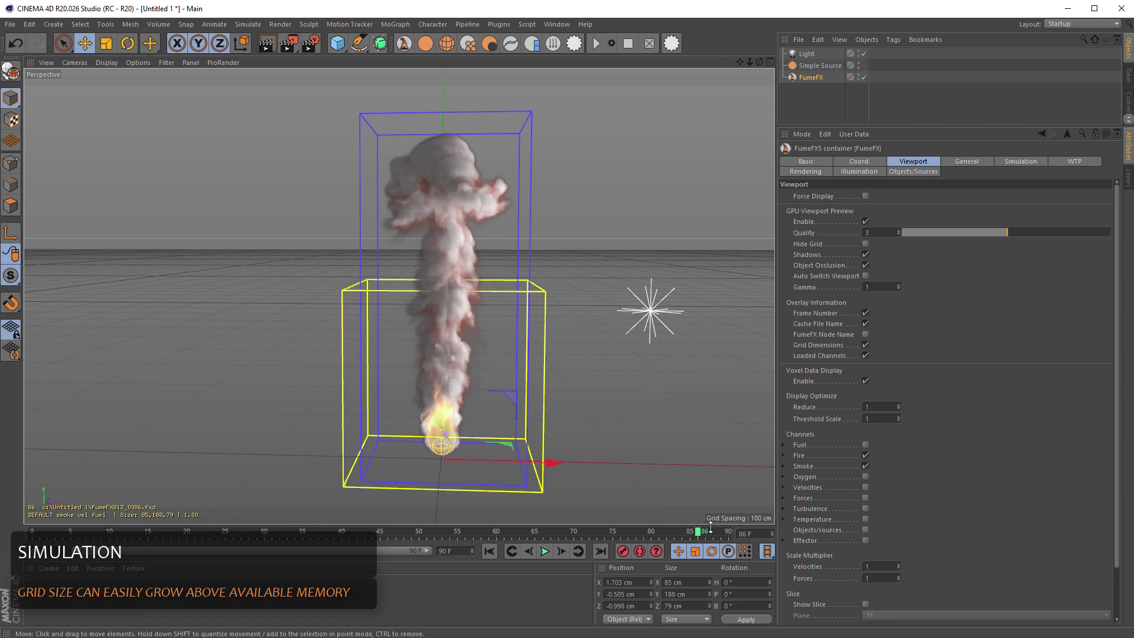
pyautogui.moveTo(704, 535); pyautogui.dragTo(373, 534)
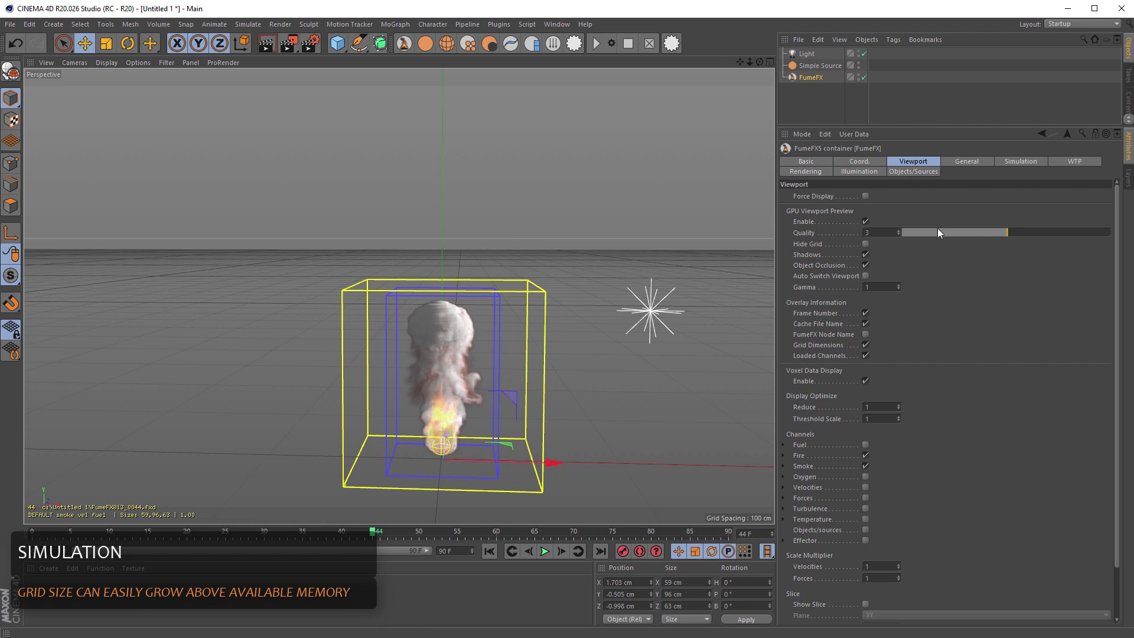
pyautogui.click(971, 162)
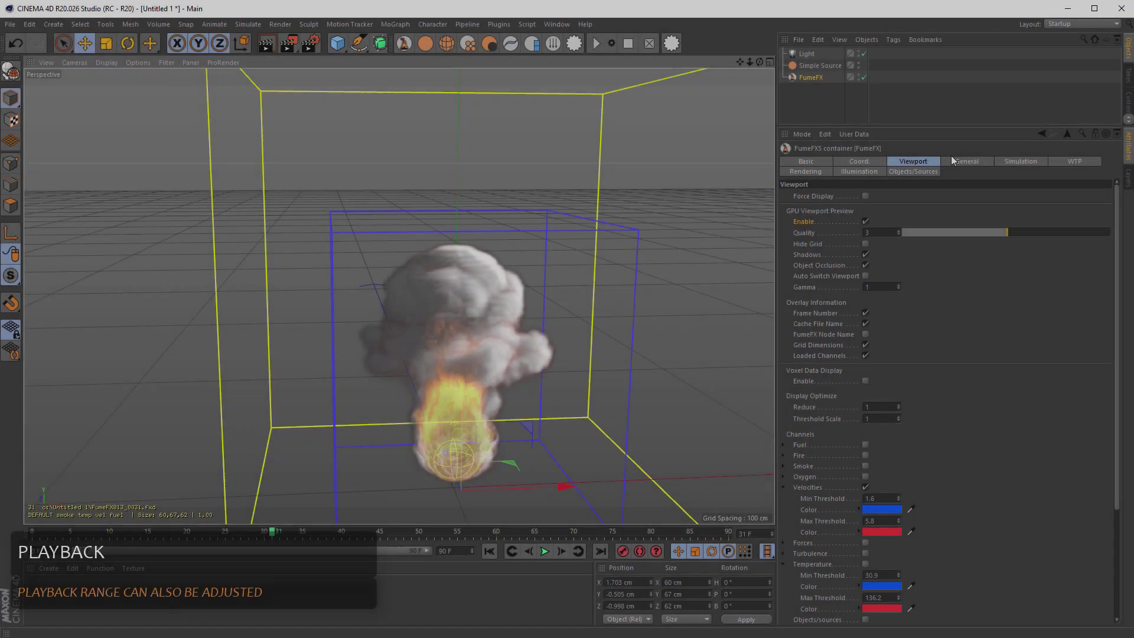
# Set the cache Playback After End Frame to Cycle
pyautogui.click(966, 159)
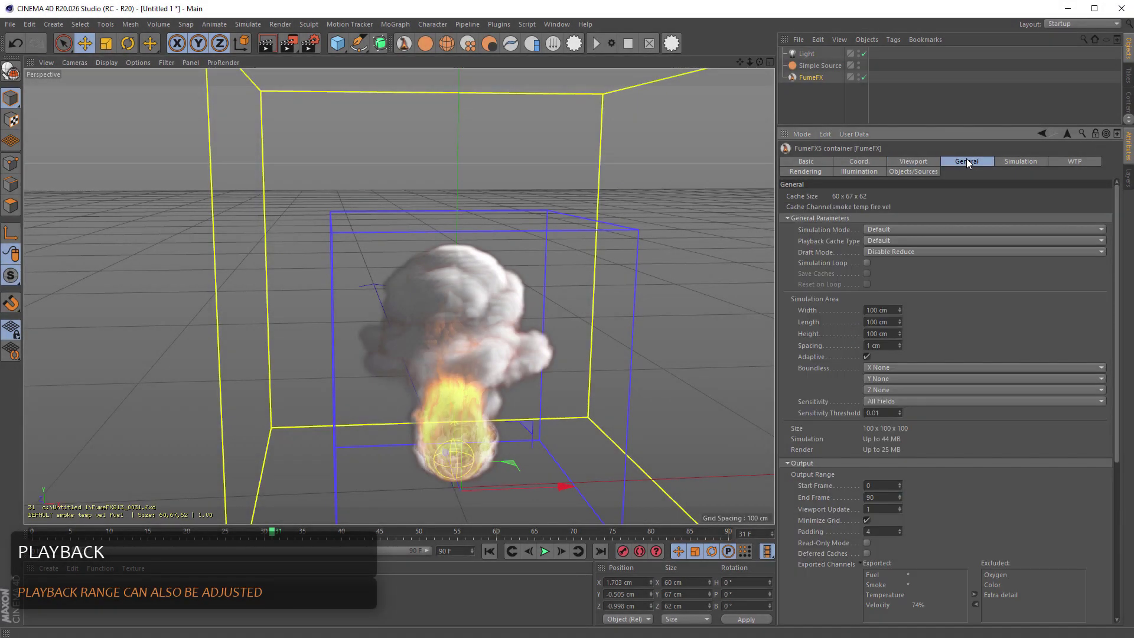
pyautogui.scroll(-2, 1118, 310)
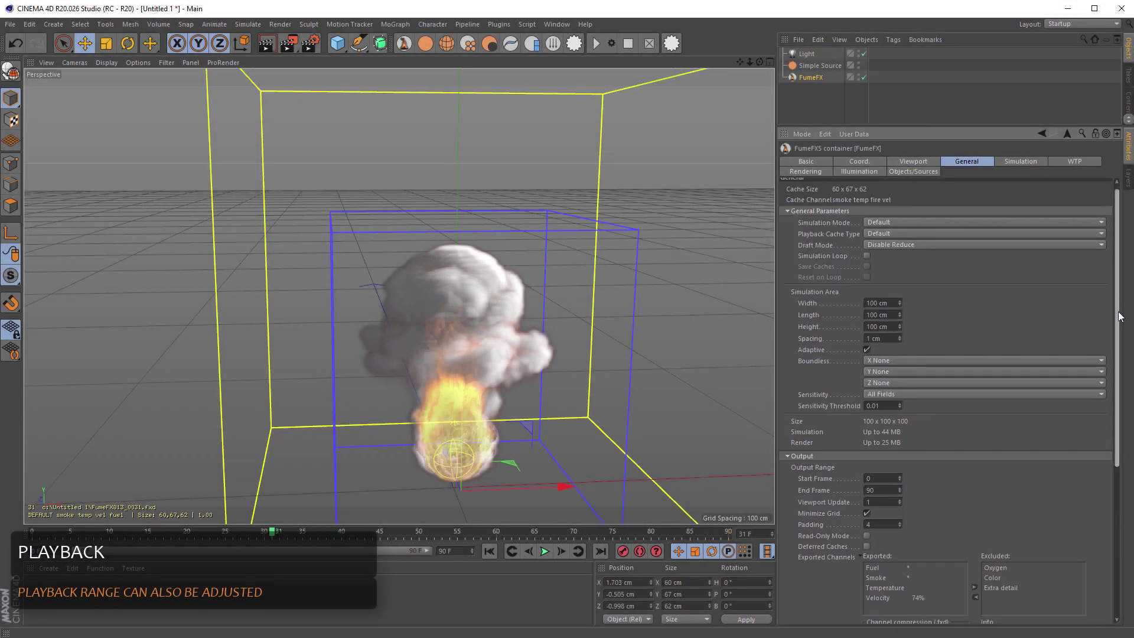
pyautogui.scroll(-6, 1118, 319)
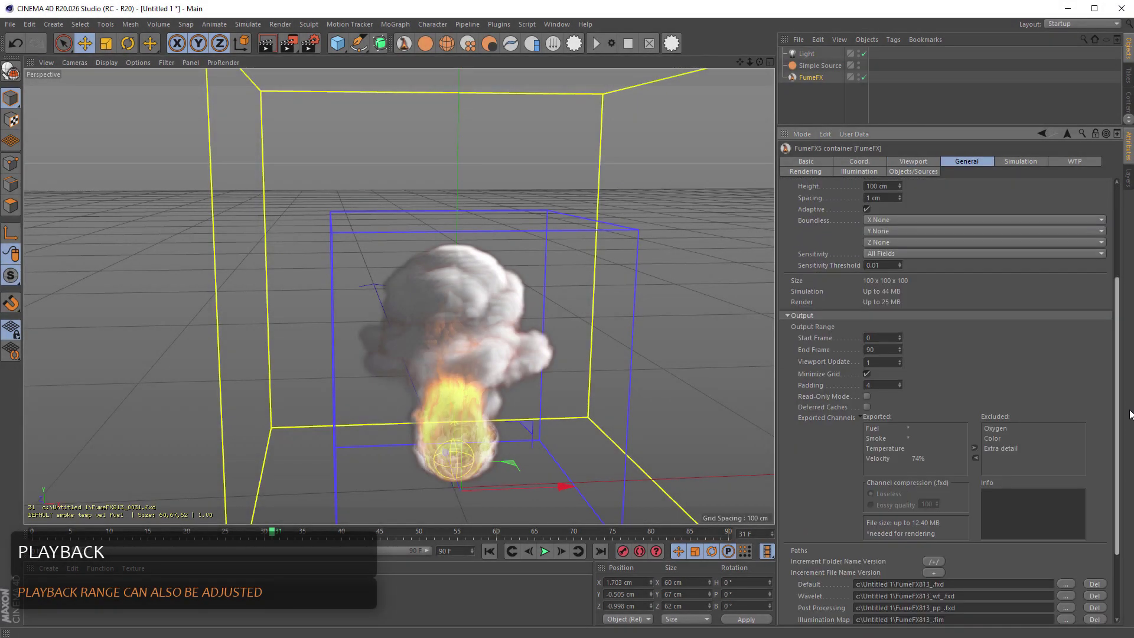
pyautogui.scroll(-1, 1118, 414)
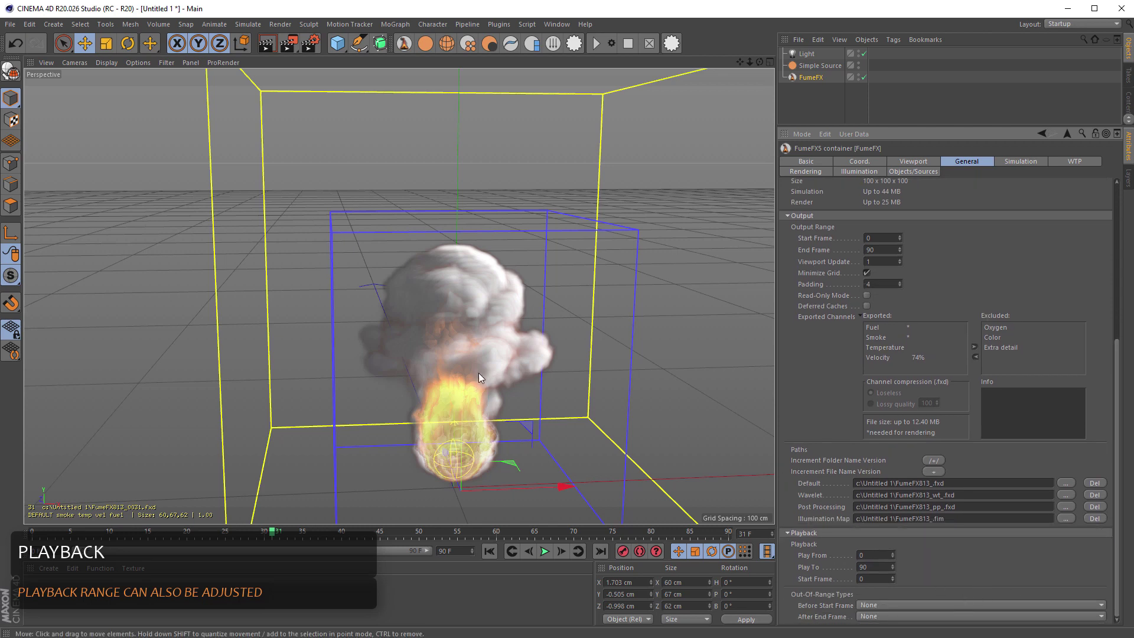
pyautogui.scroll(-2, 480, 370)
pyautogui.moveTo(533, 370)
pyautogui.keyDown('alt'); pyautogui.mouseDown()
pyautogui.moveTo(534, 339)
pyautogui.moveTo(523, 349)
pyautogui.moveTo(540, 354)
pyautogui.mouseUp(); pyautogui.keyUp('alt')
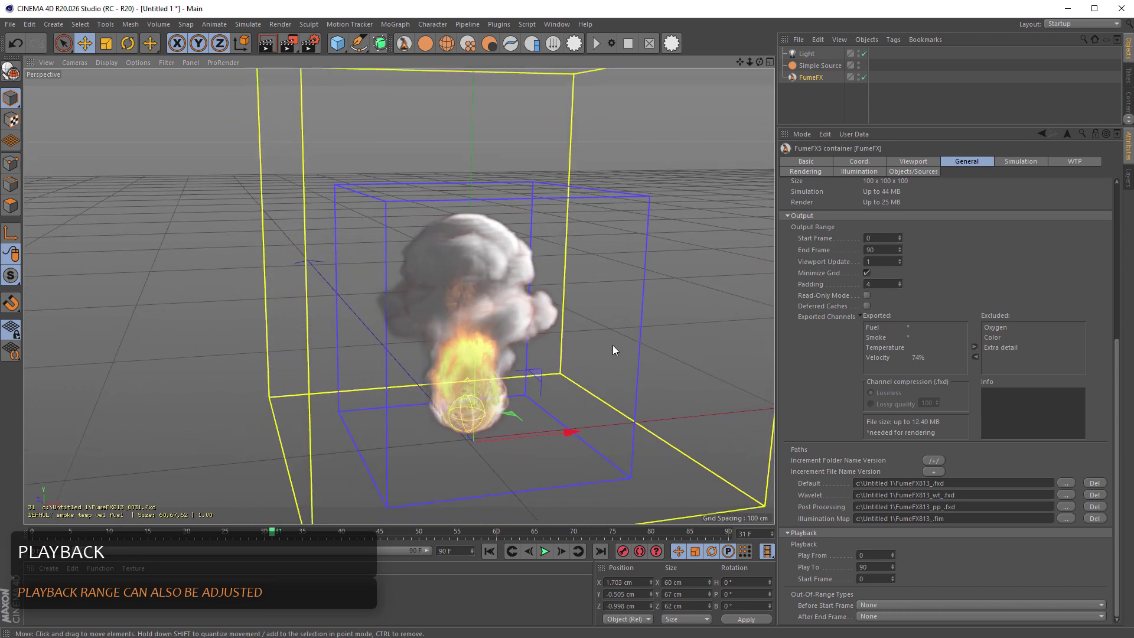
pyautogui.keyDown('alt'); pyautogui.moveTo(611, 338); pyautogui.dragTo(531, 326); pyautogui.keyUp('alt')
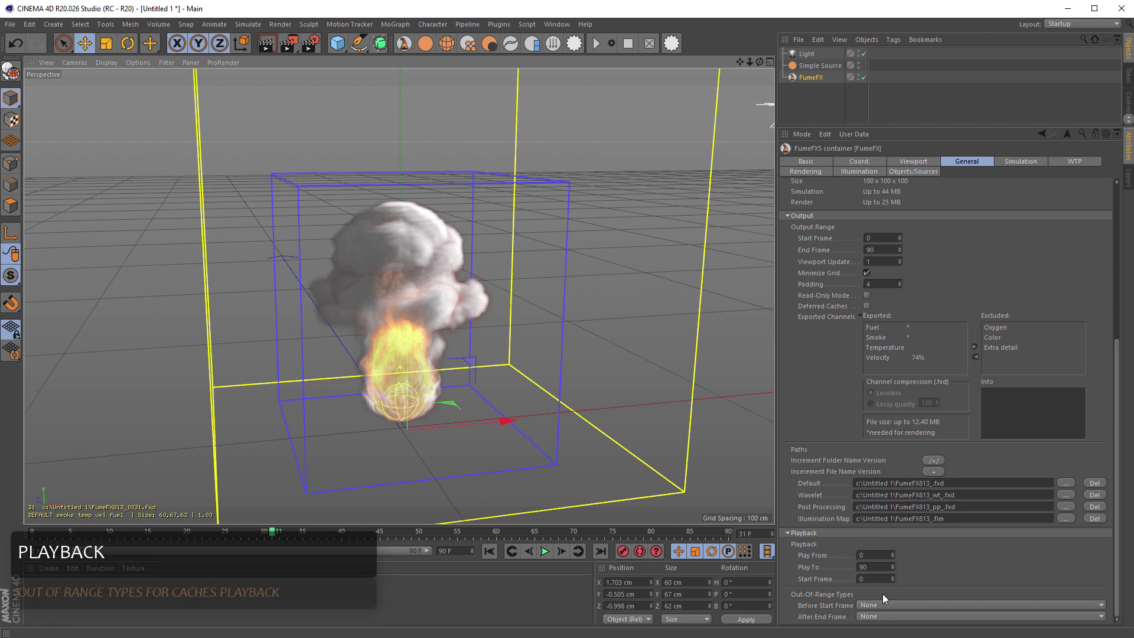
pyautogui.click(882, 614)
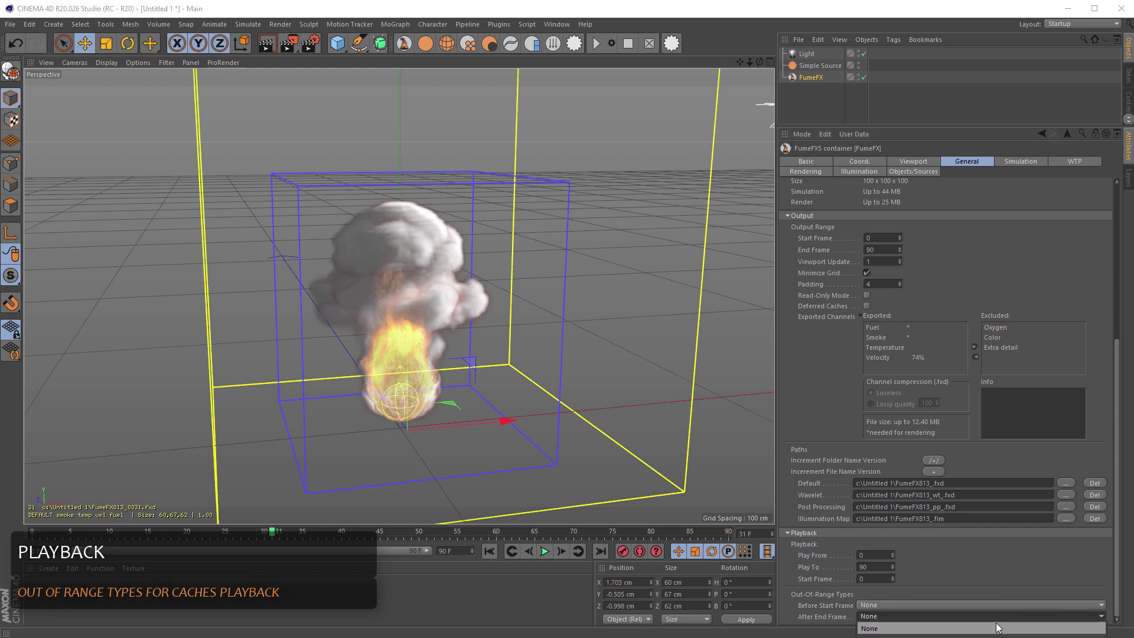
pyautogui.press('Down')
pyautogui.press('Return')
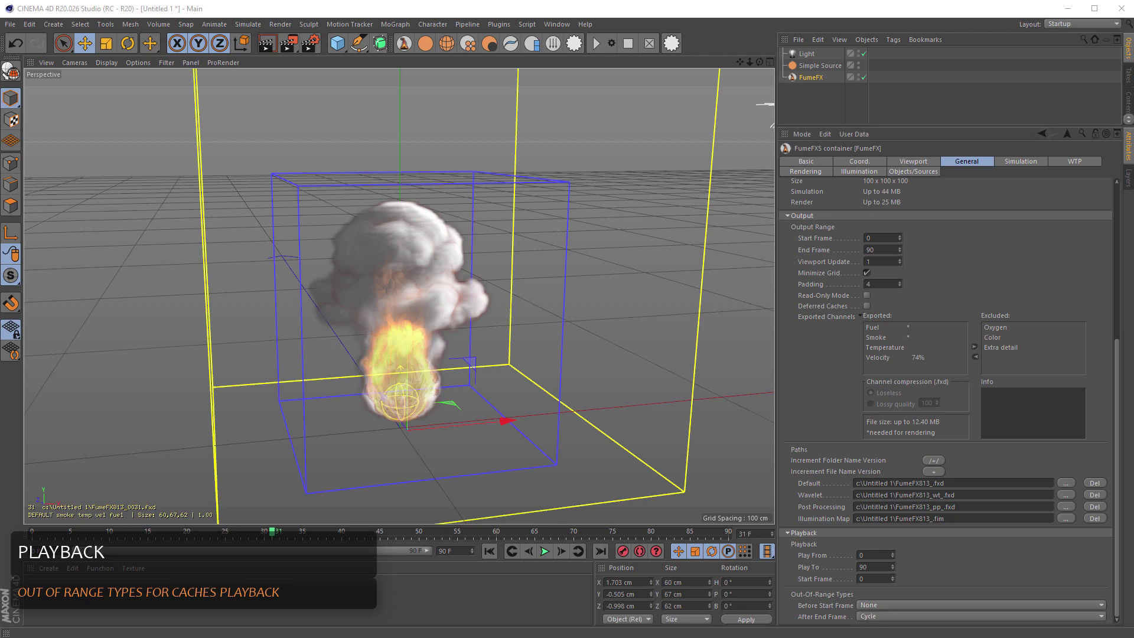
# Extend the timeline end to 300 F and widen the visible range to 200 frames
pyautogui.moveTo(459, 551); pyautogui.dragTo(394, 551)
pyautogui.write('300')
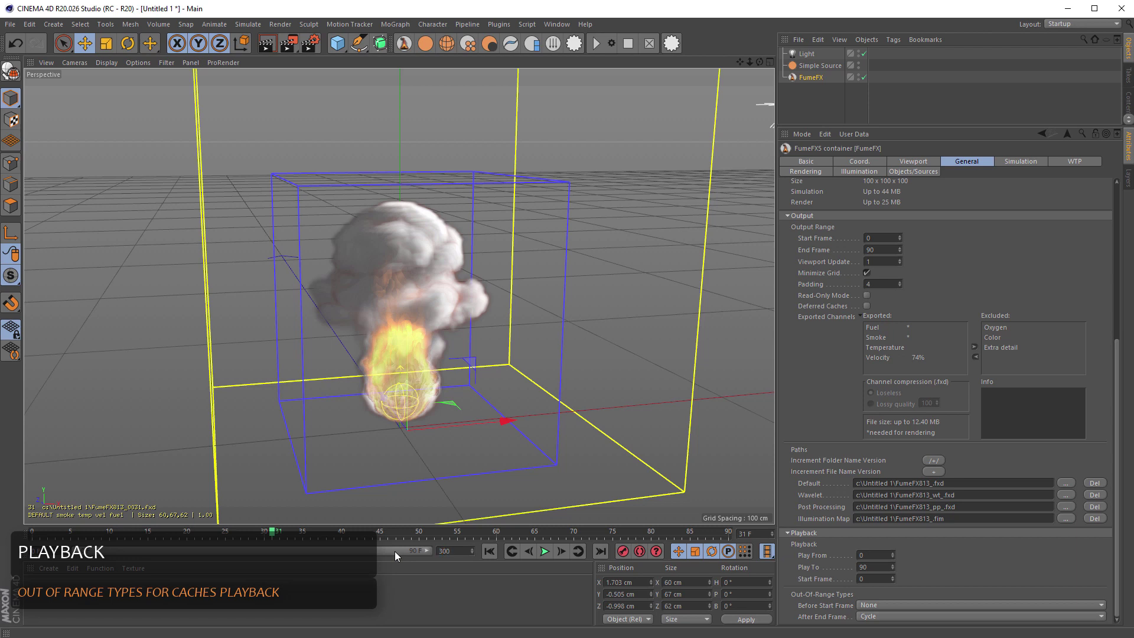
pyautogui.press('Return')
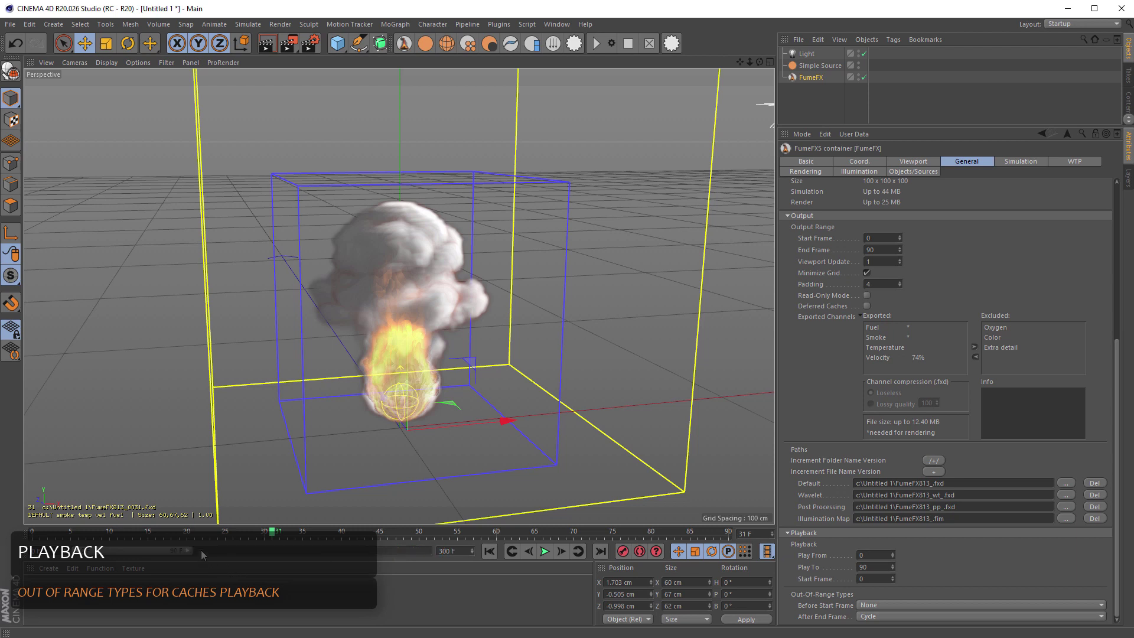
pyautogui.moveTo(190, 548); pyautogui.dragTo(452, 539)
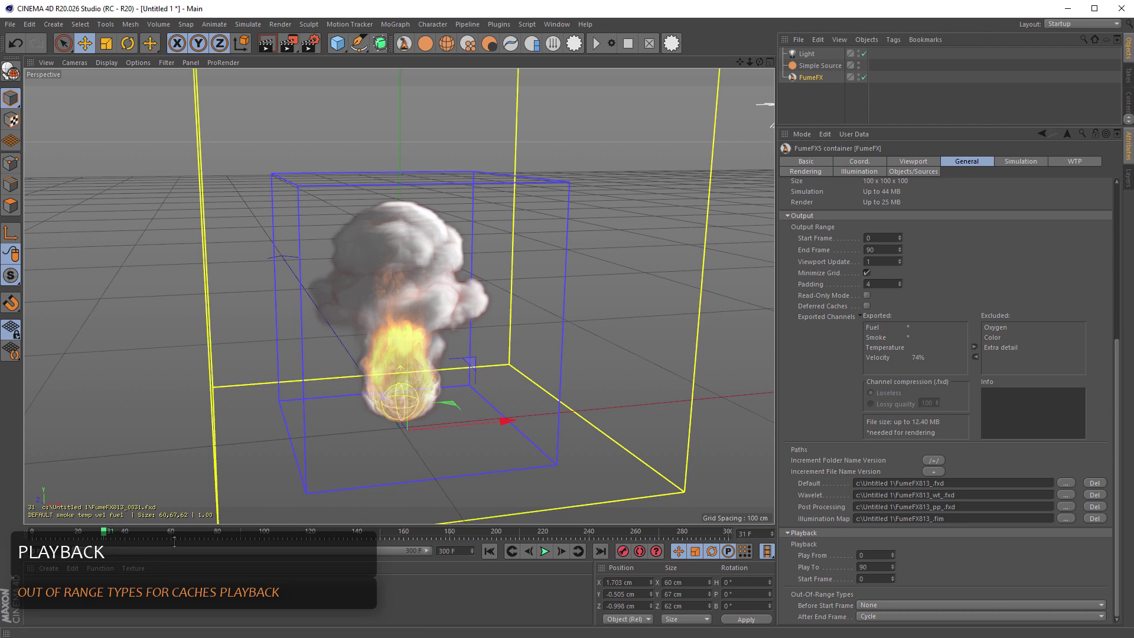
# Scrub past frame 90 to check cycling, then switch After End Frame to PingPong
pyautogui.moveTo(110, 539); pyautogui.dragTo(476, 535)
pyautogui.click(545, 552)
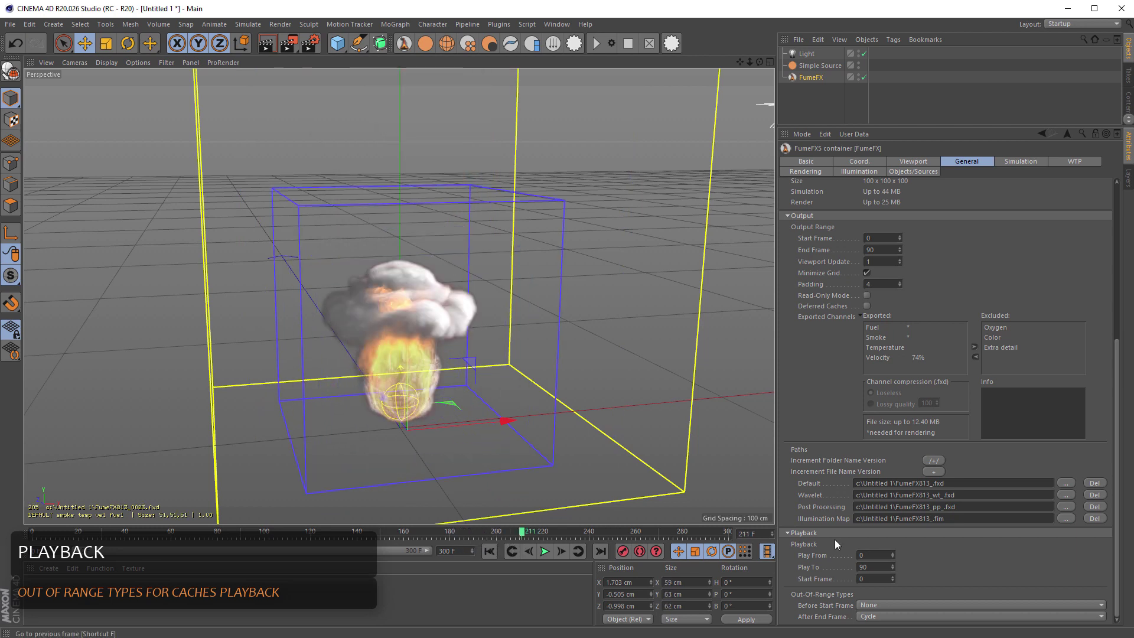
pyautogui.click(910, 615)
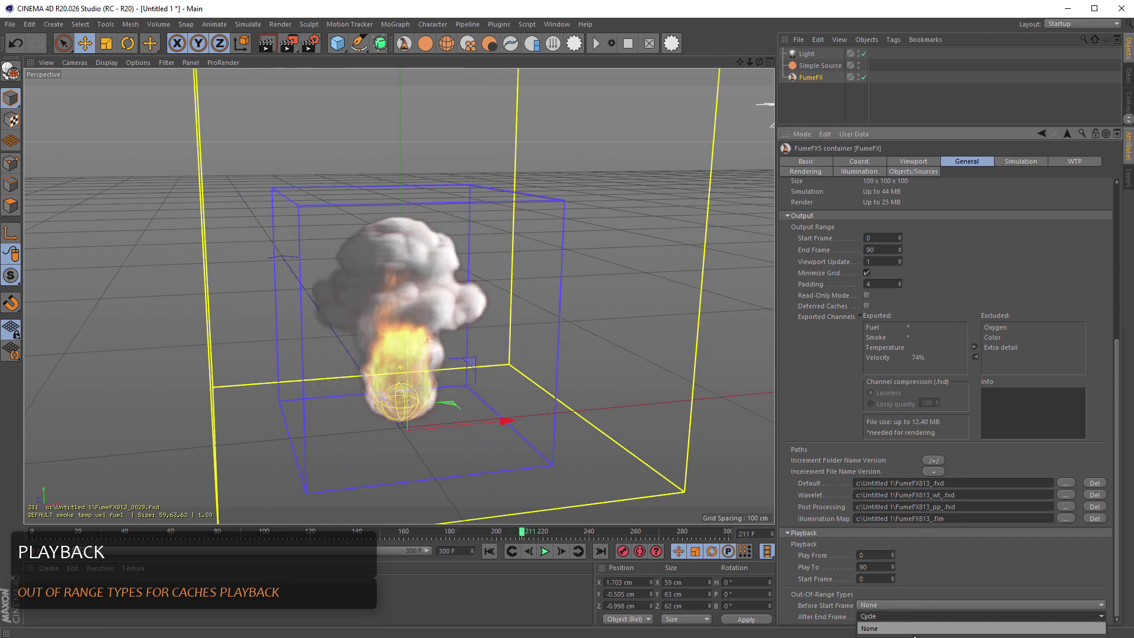
pyautogui.click(874, 634)
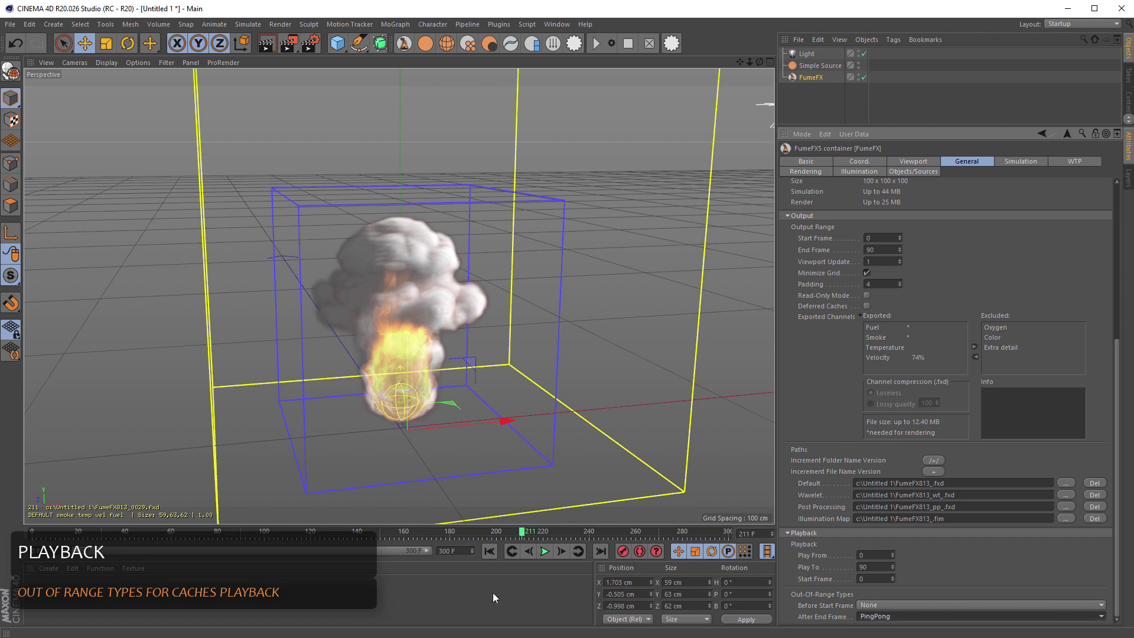
# Scrub through the ping-pong playback, then change the Default cache extension from .fxd to .vdb
pyautogui.click(36, 533)
pyautogui.moveTo(36, 533); pyautogui.dragTo(162, 573)
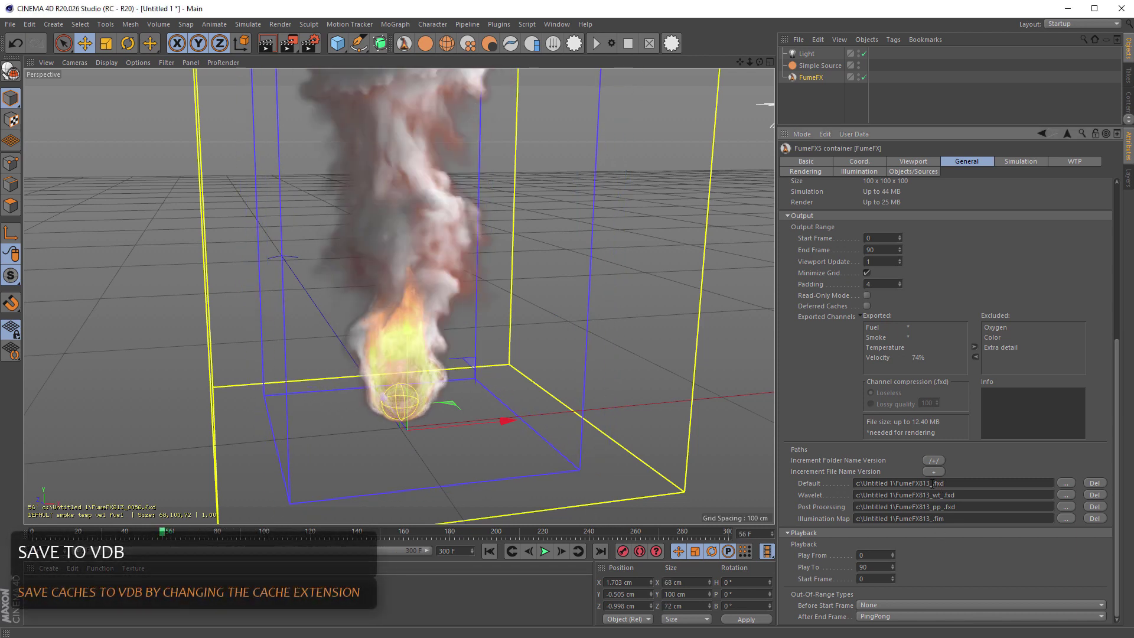
pyautogui.moveTo(933, 483); pyautogui.dragTo(962, 486)
pyautogui.press('BackSpace')
pyautogui.write('vdb')
pyautogui.press('Return')
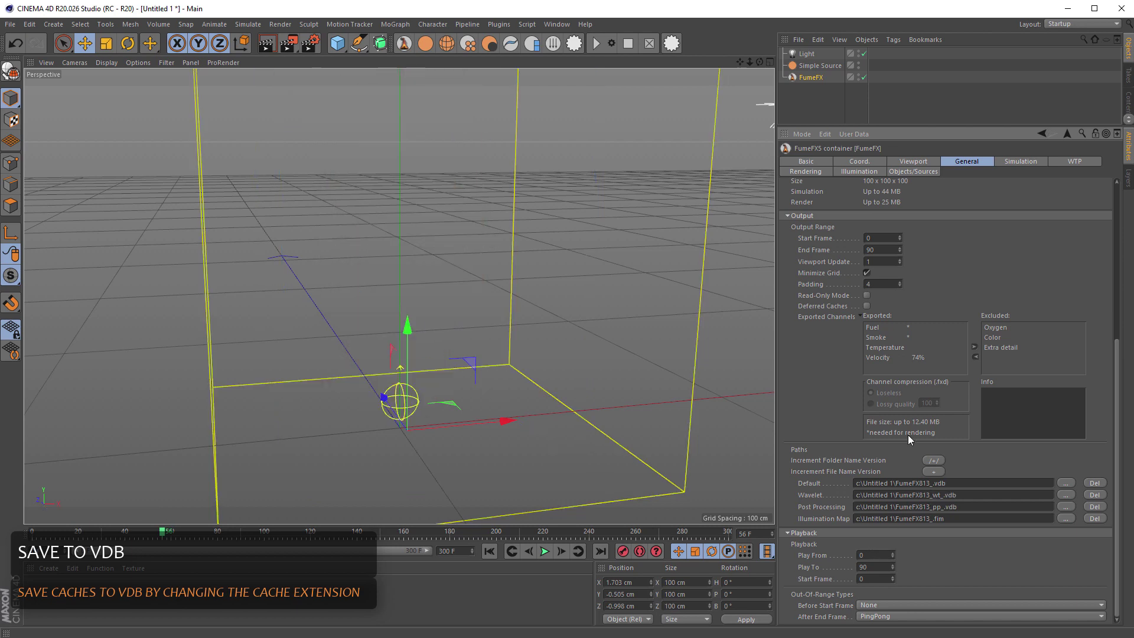
# Run the simulation writing .vdb caches, cancel it near frame 57, and scrub back to frame 29
pyautogui.click(596, 43)
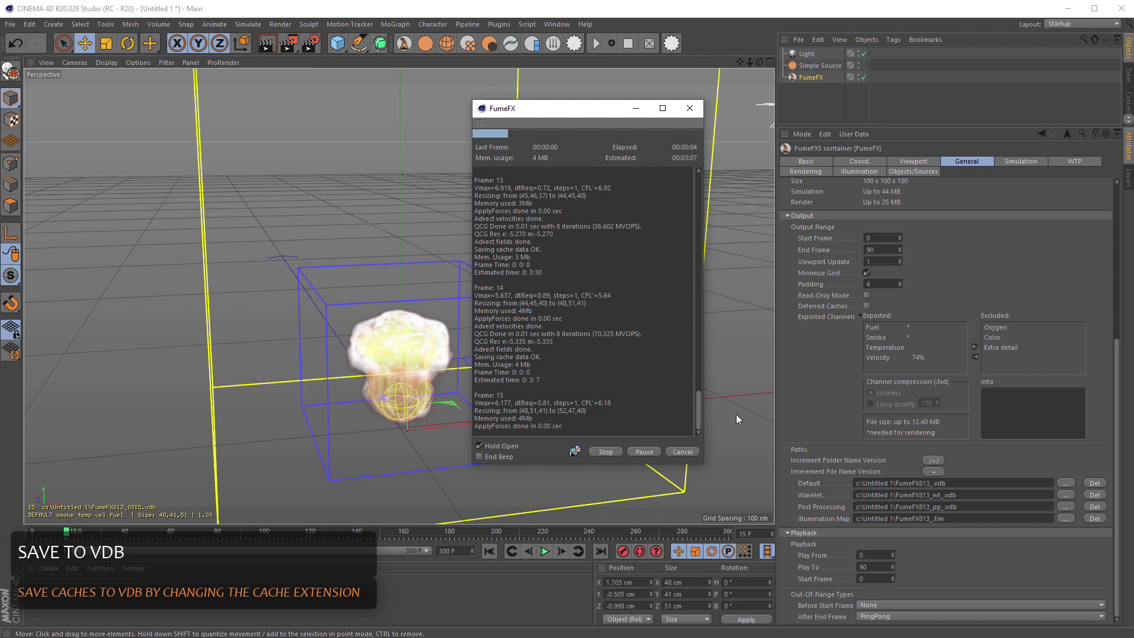
pyautogui.click(967, 483)
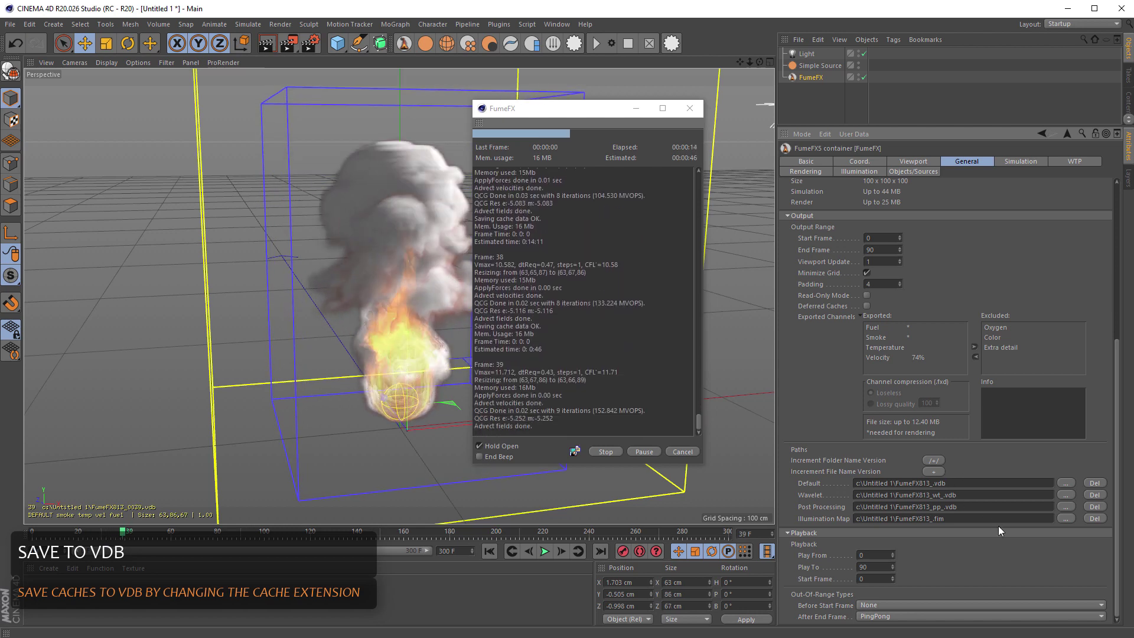
pyautogui.click(981, 483)
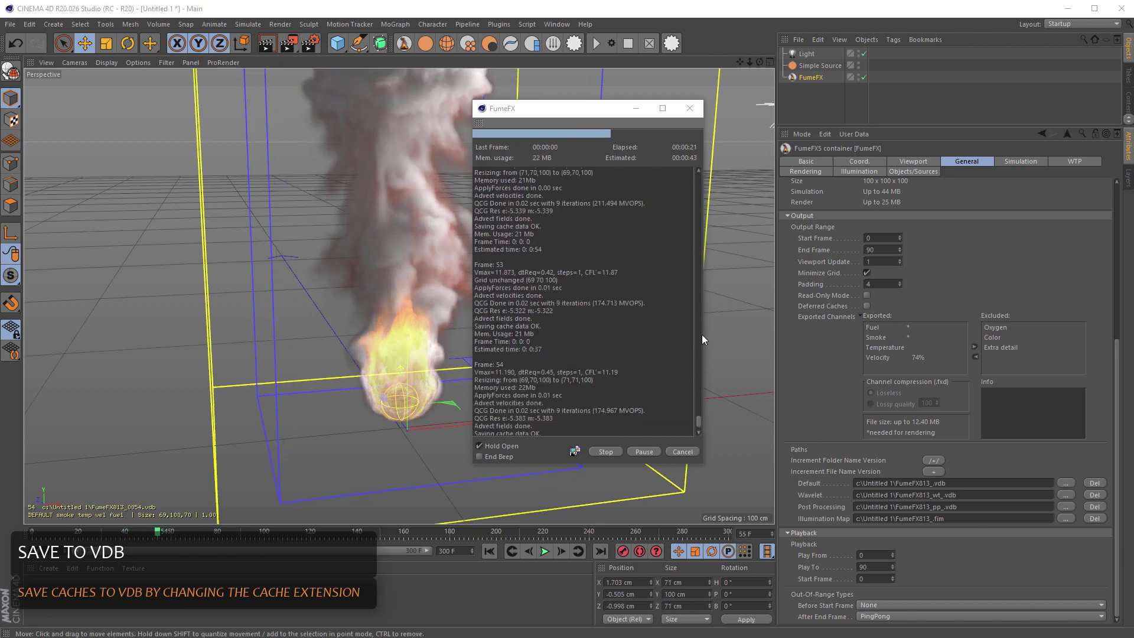
pyautogui.click(678, 451)
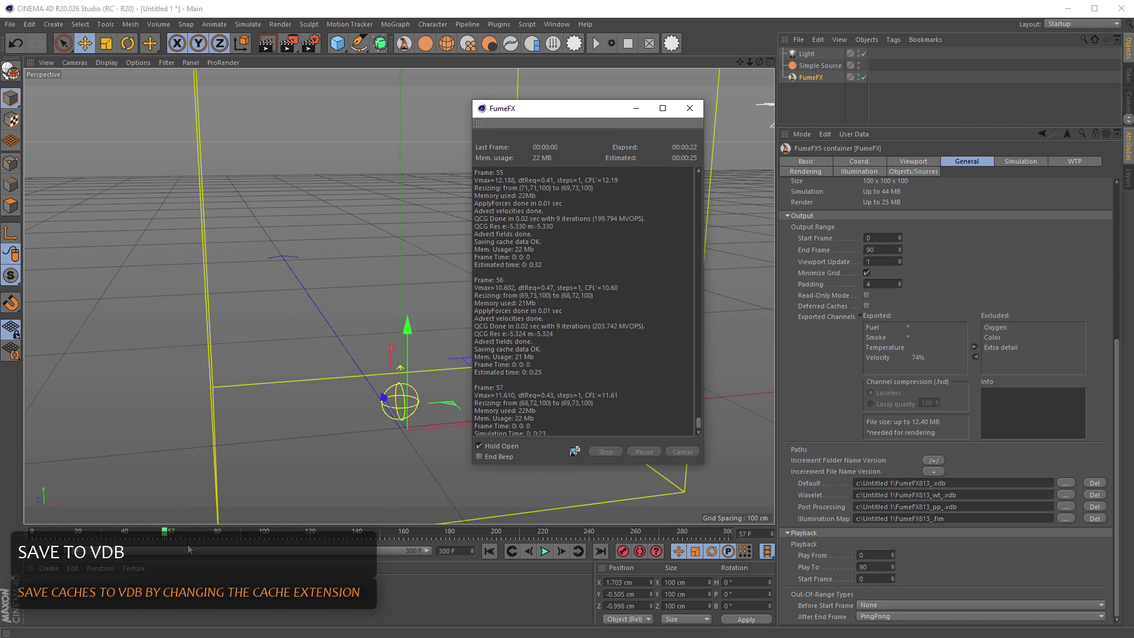
pyautogui.moveTo(169, 533); pyautogui.dragTo(104, 533)
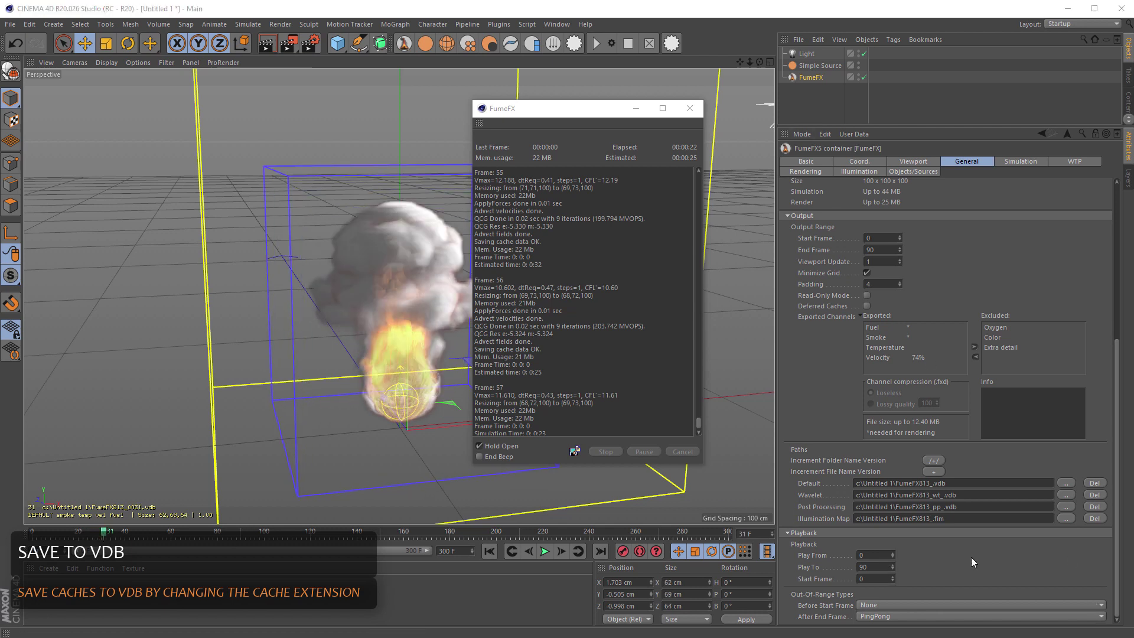
# Change the Default cache path extension back to fxd
pyautogui.click(965, 483)
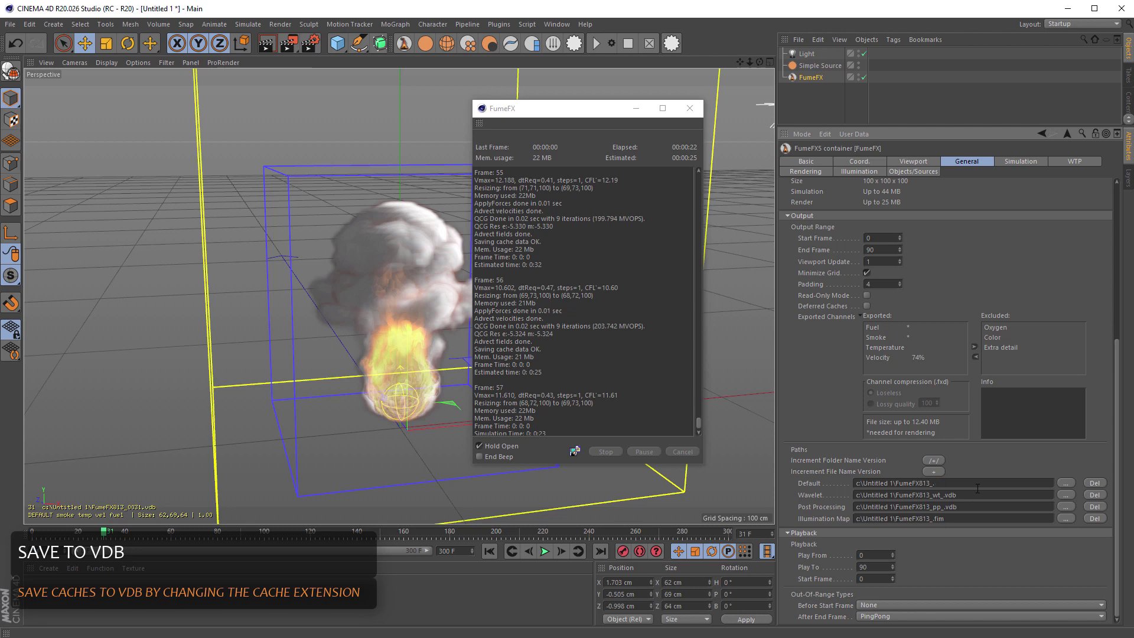
pyautogui.write('fxd')
pyautogui.press('Return')
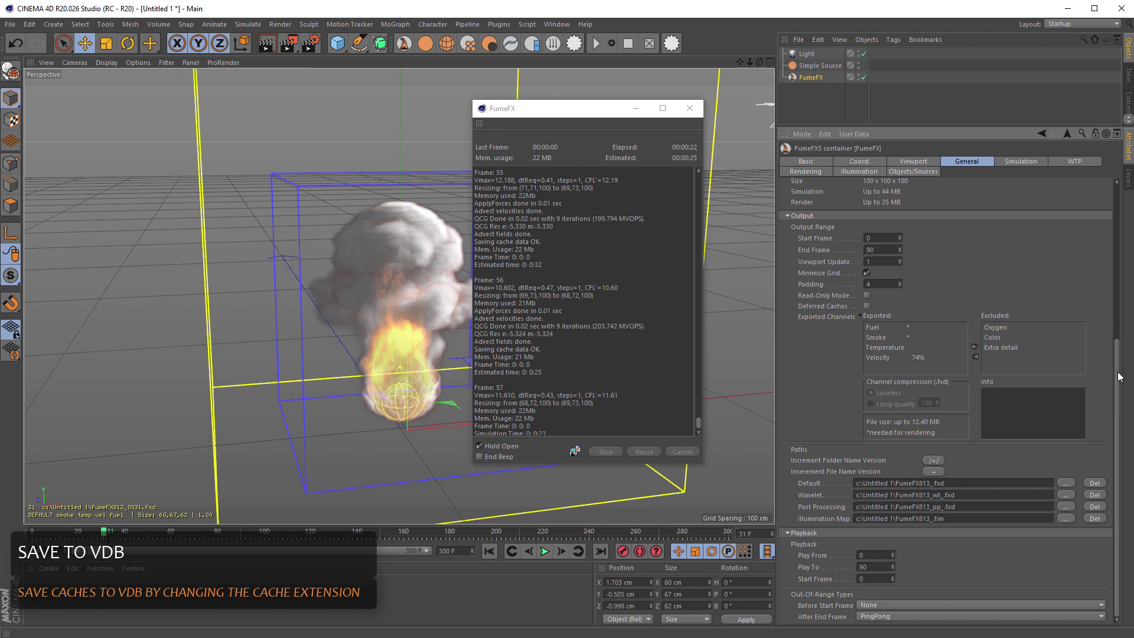
# Close the simulation log and review the restored .fxd cache at frame 53 from a lower angle
pyautogui.scroll(1, 949, 371)
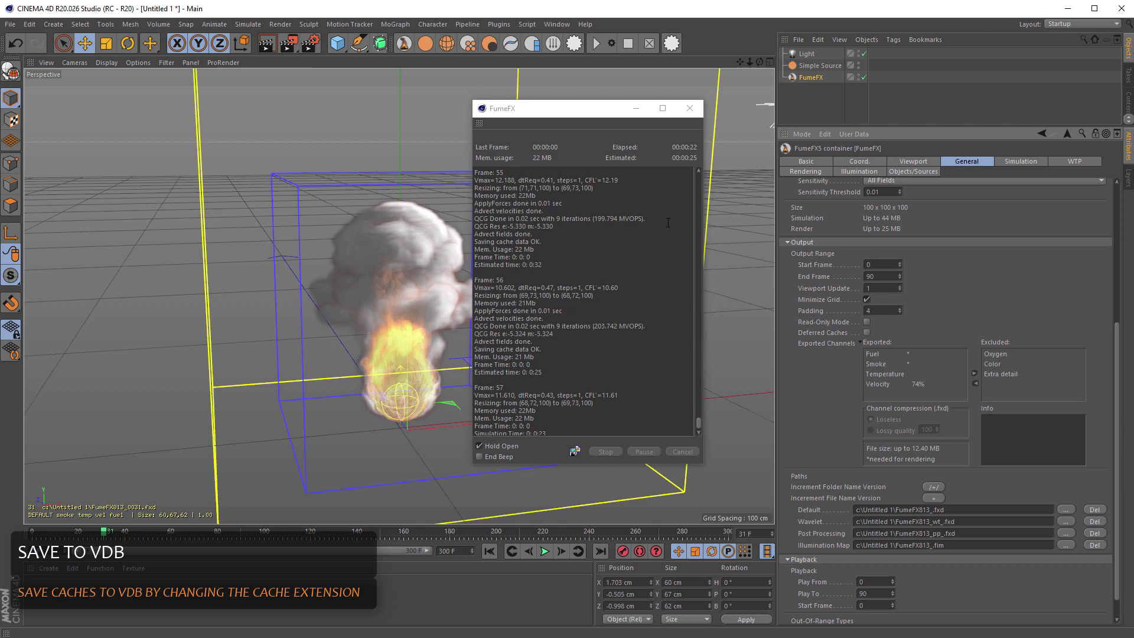
pyautogui.click(689, 108)
pyautogui.moveTo(109, 533); pyautogui.dragTo(155, 531)
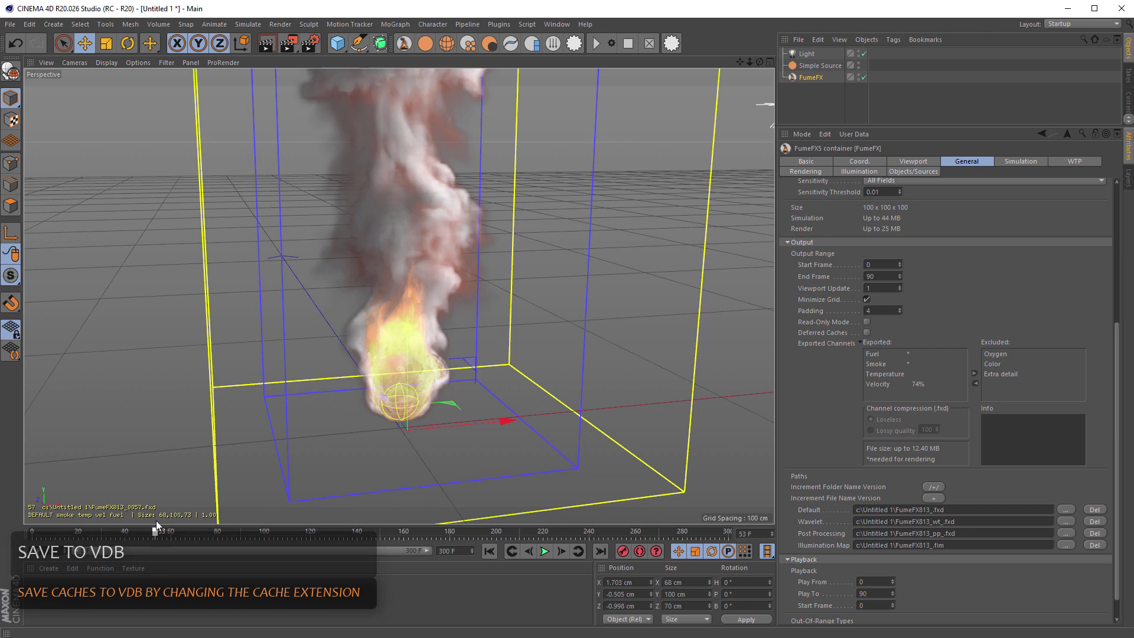
pyautogui.keyDown('alt'); pyautogui.moveTo(565, 280); pyautogui.dragTo(561, 280); pyautogui.keyUp('alt')
pyautogui.keyDown('alt'); pyautogui.moveTo(556, 240); pyautogui.dragTo(599, 273); pyautogui.keyUp('alt')
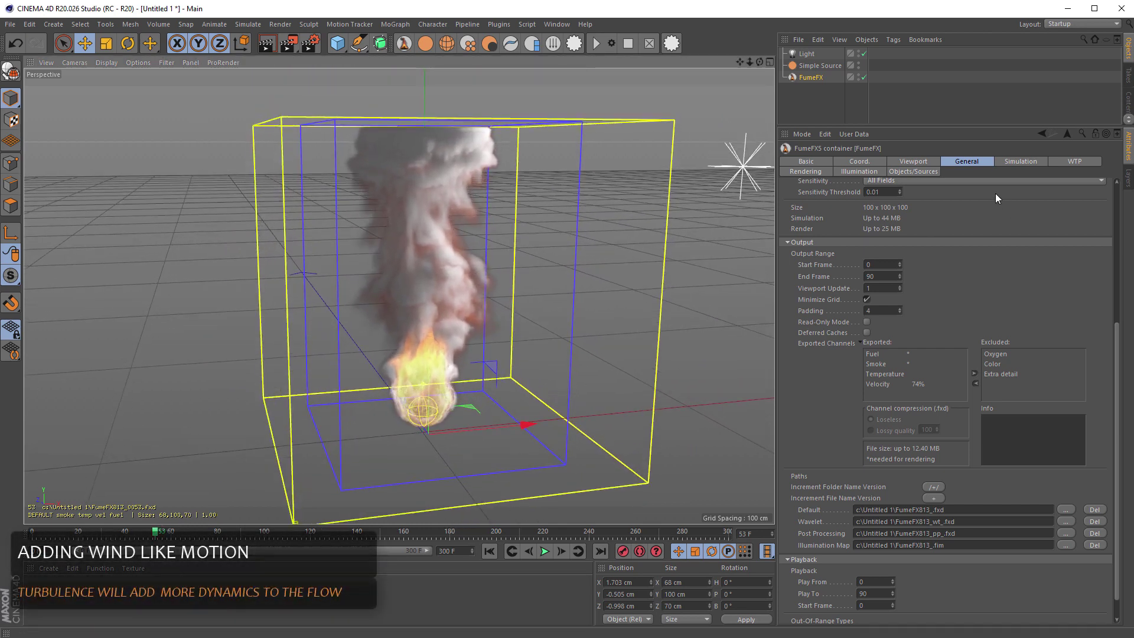
# Set X Turbulence to 0.1 on the Simulation tab
pyautogui.click(1008, 162)
pyautogui.moveTo(1120, 306); pyautogui.dragTo(1119, 208)
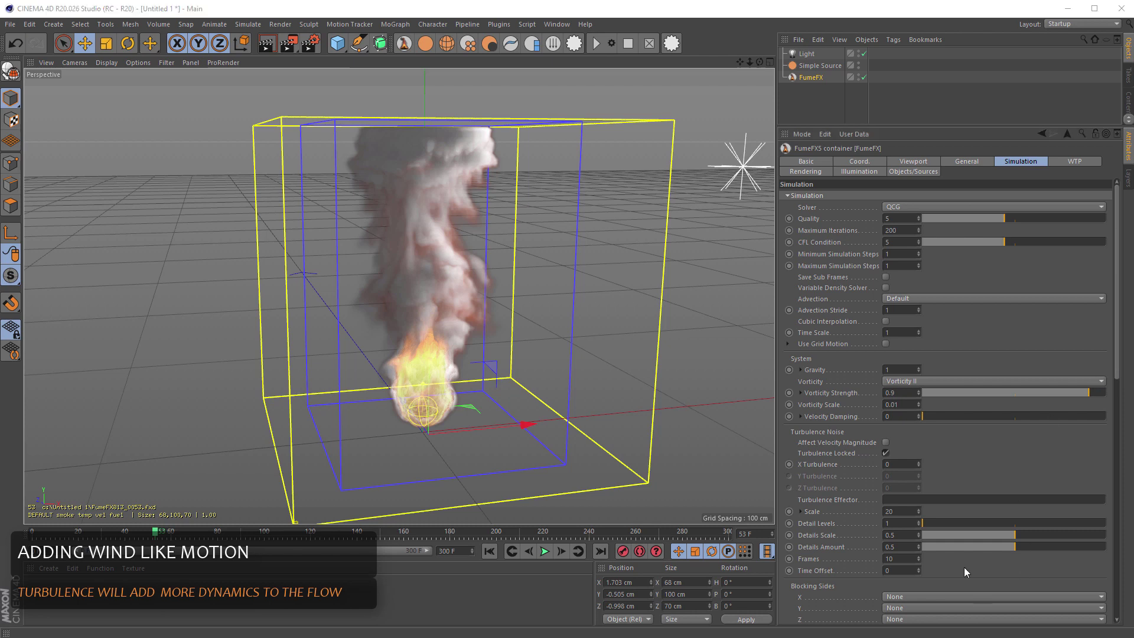
pyautogui.click(899, 465)
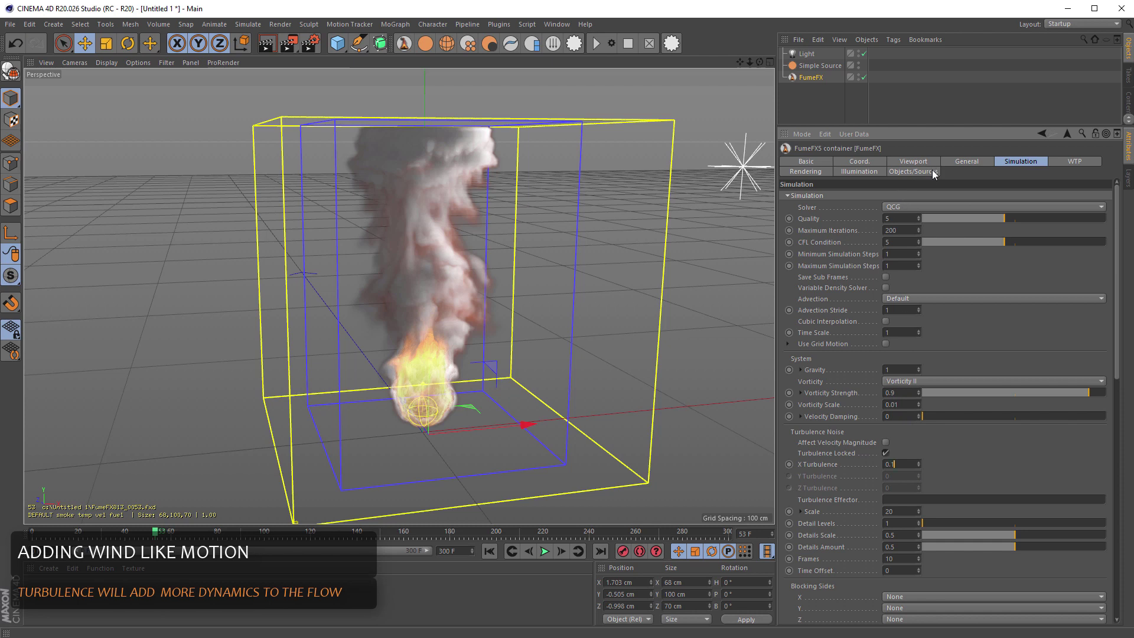
# Set turbulence noise Scale to 10 and Detail Levels to 2, leaving 1 cm Spacing unchanged
pyautogui.click(951, 161)
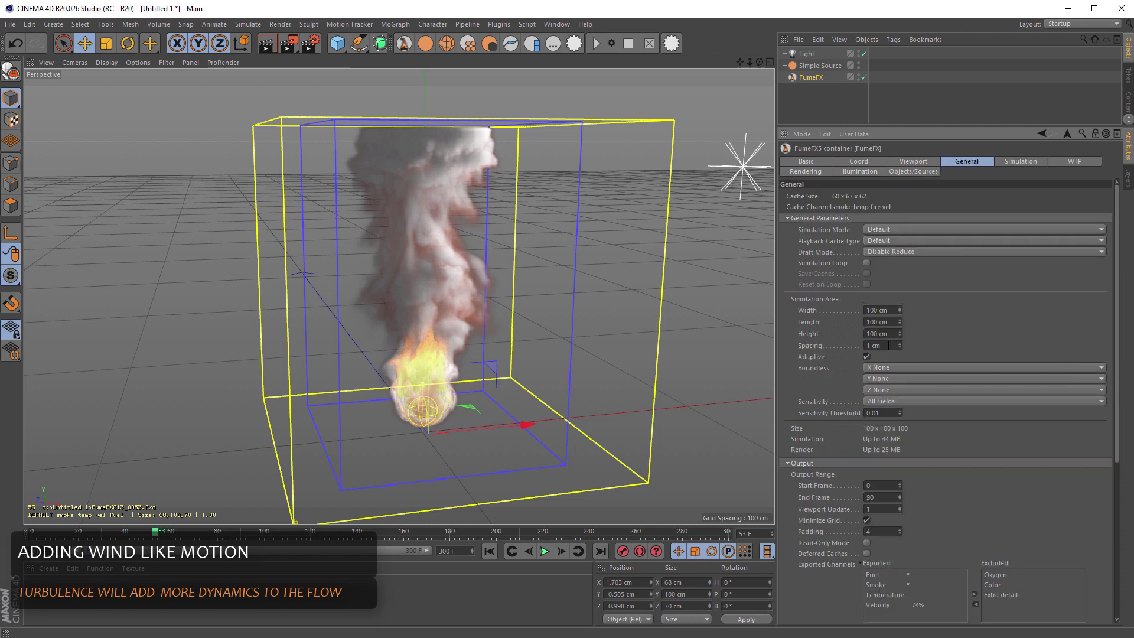
pyautogui.moveTo(888, 345); pyautogui.dragTo(851, 346)
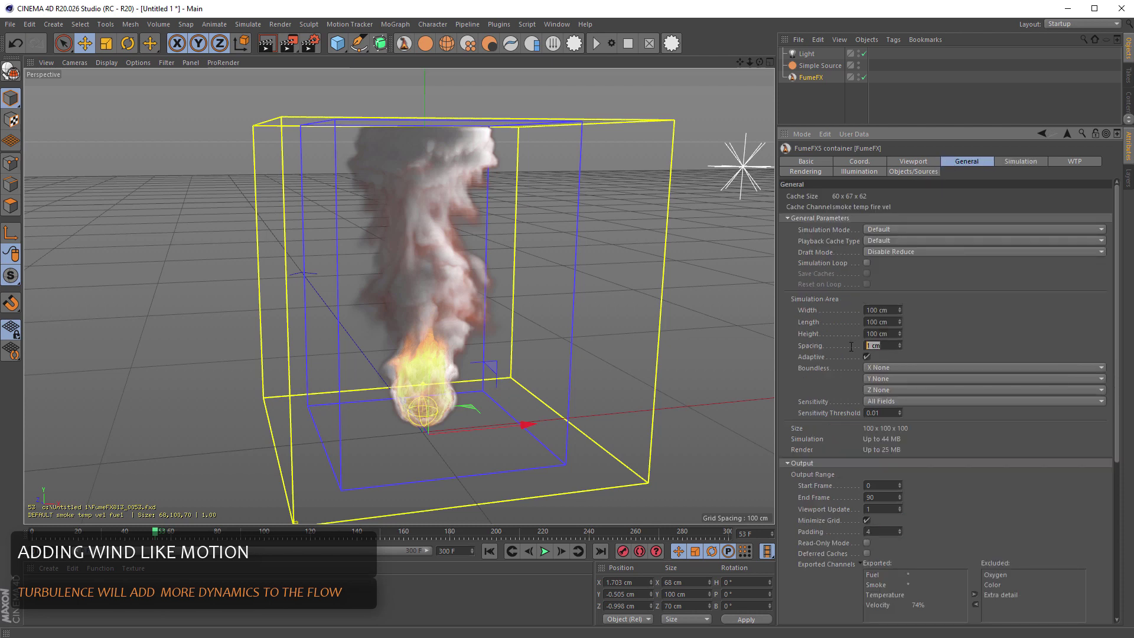
pyautogui.click(884, 346)
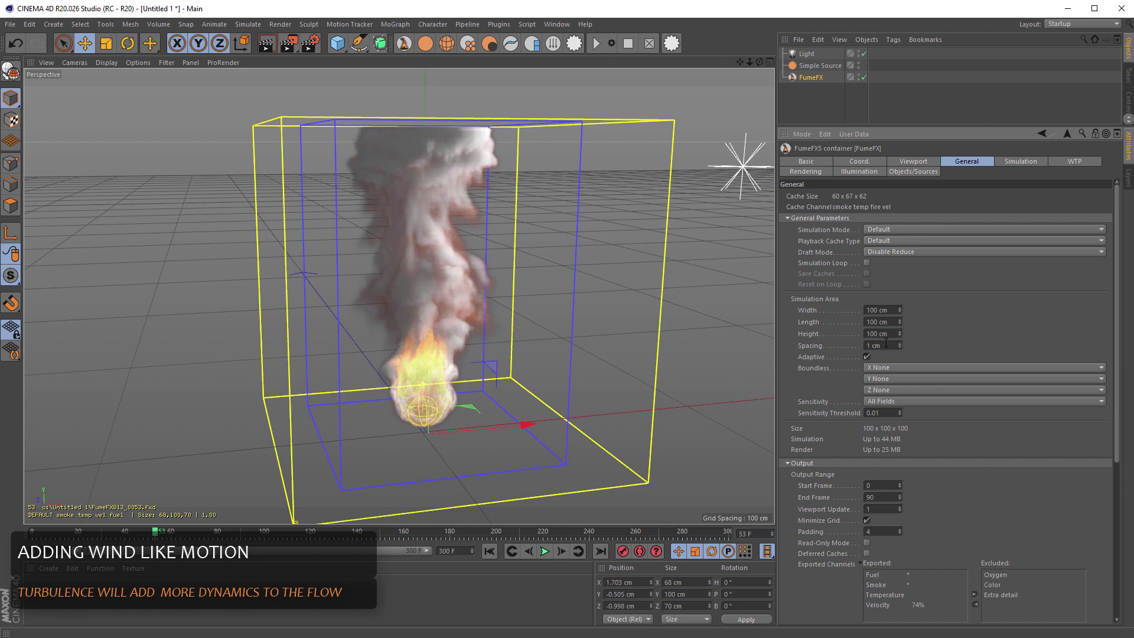
pyautogui.click(1016, 160)
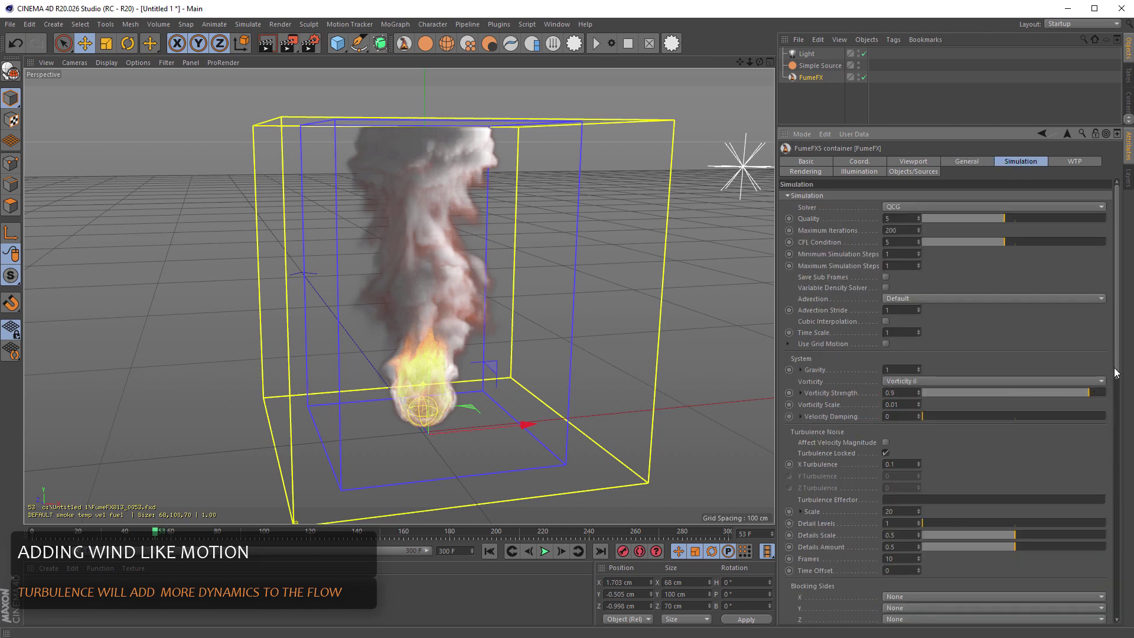
pyautogui.moveTo(1116, 372)
pyautogui.mouseDown()
pyautogui.moveTo(1121, 405)
pyautogui.moveTo(1096, 418)
pyautogui.mouseUp()
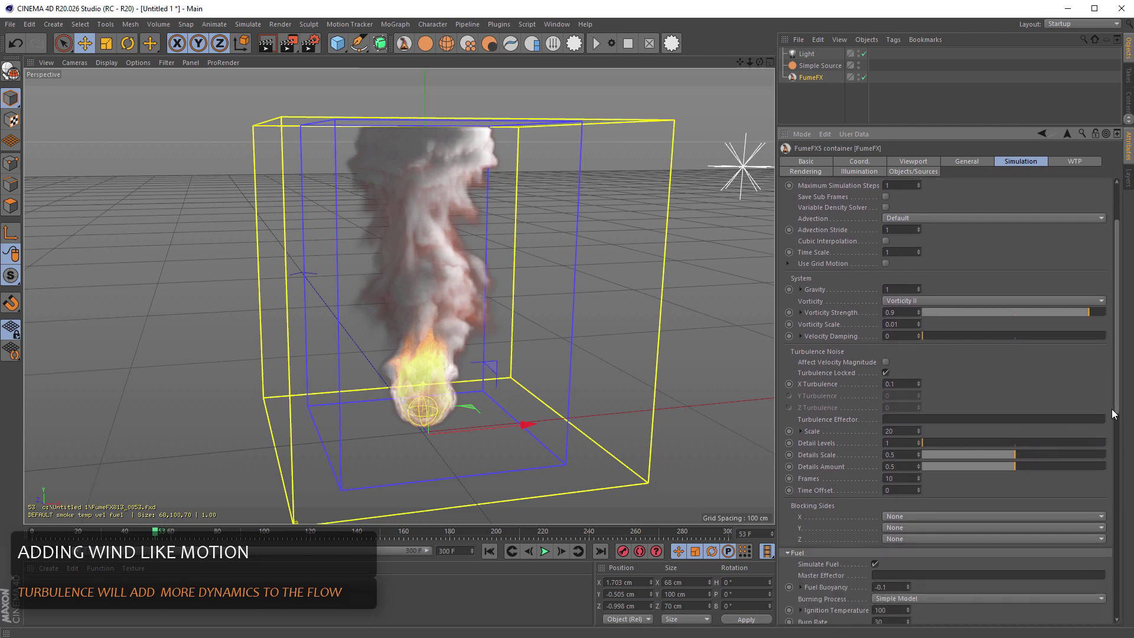
pyautogui.scroll(-2, 929, 418)
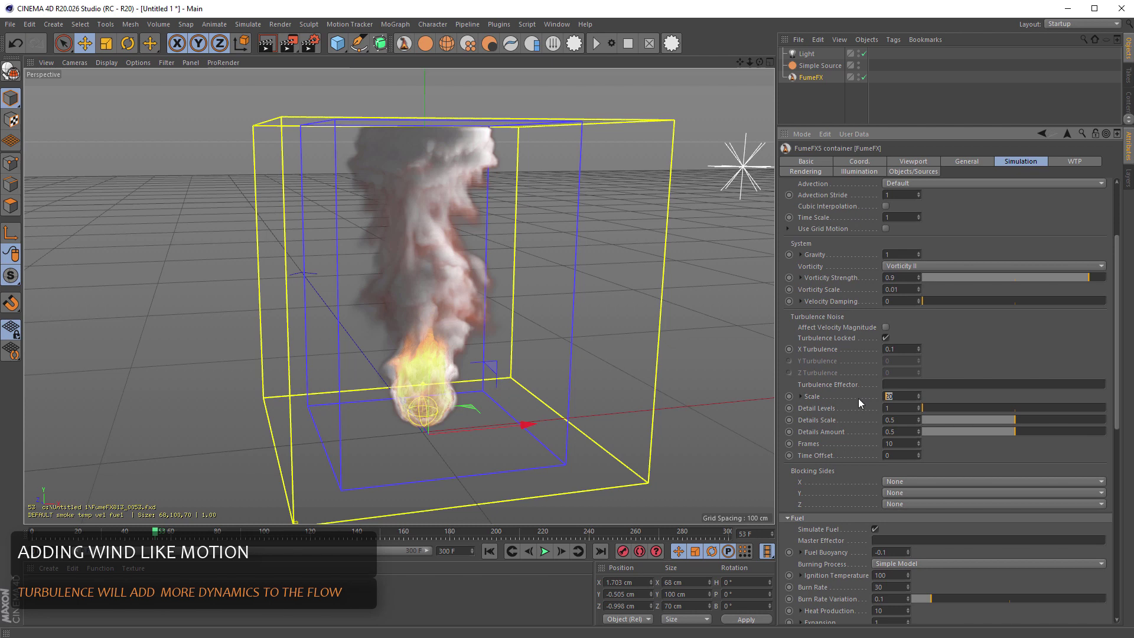
pyautogui.click(947, 161)
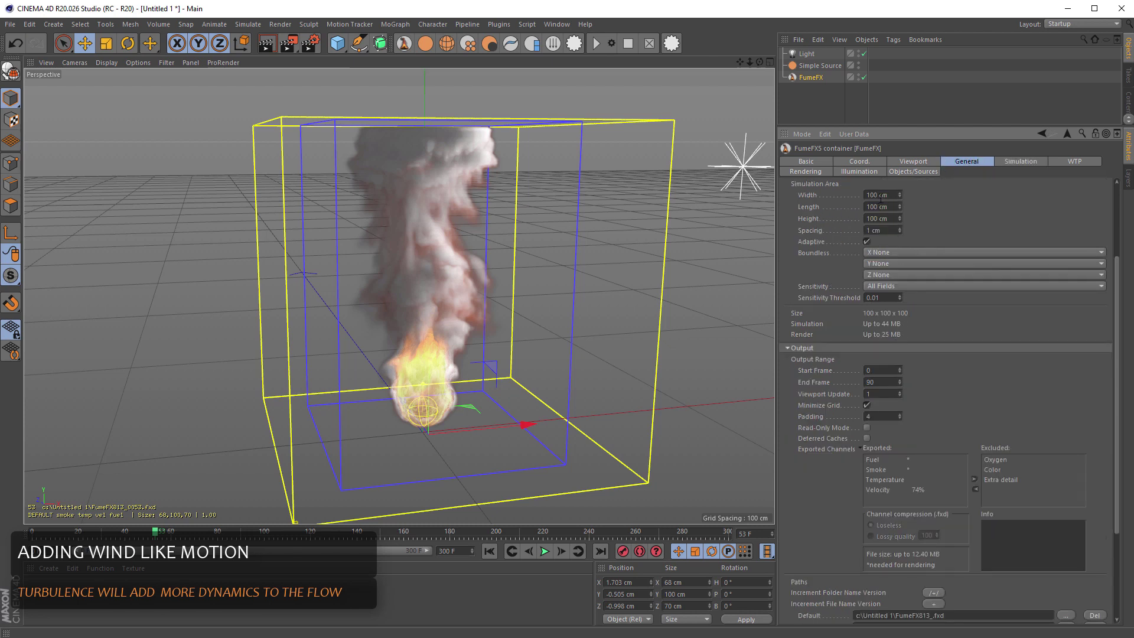
pyautogui.click(1012, 160)
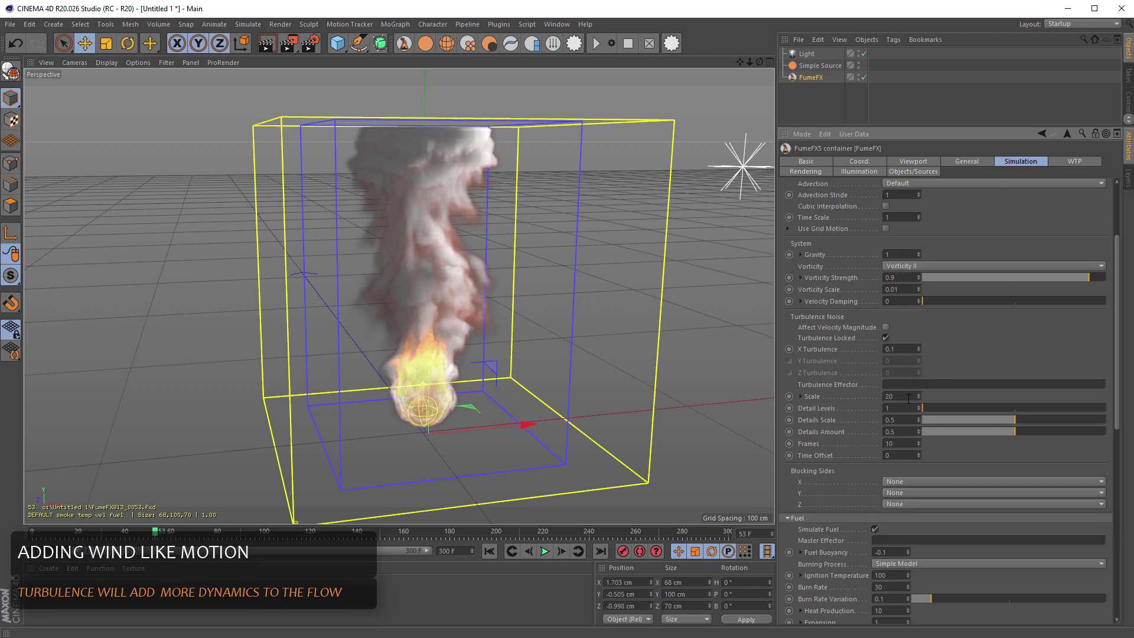
pyautogui.moveTo(909, 396); pyautogui.dragTo(869, 397)
pyautogui.write('102')
pyautogui.press('Return')
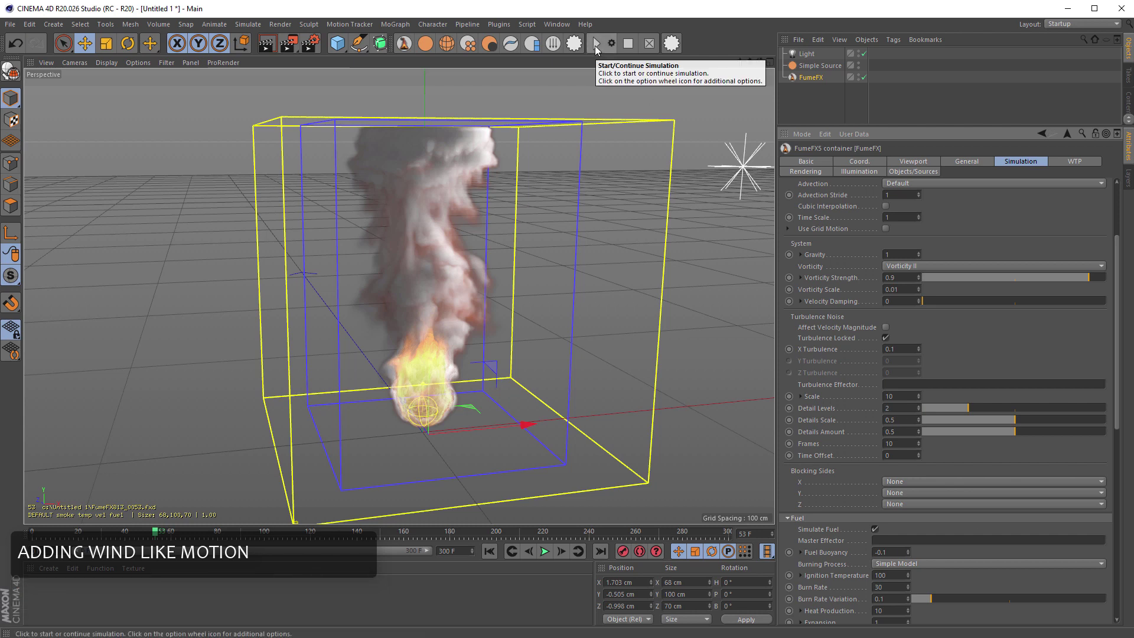
# From frame 37, re-simulate the fire and smoke with turbulence through all 90 frames
pyautogui.moveTo(157, 535); pyautogui.dragTo(118, 534)
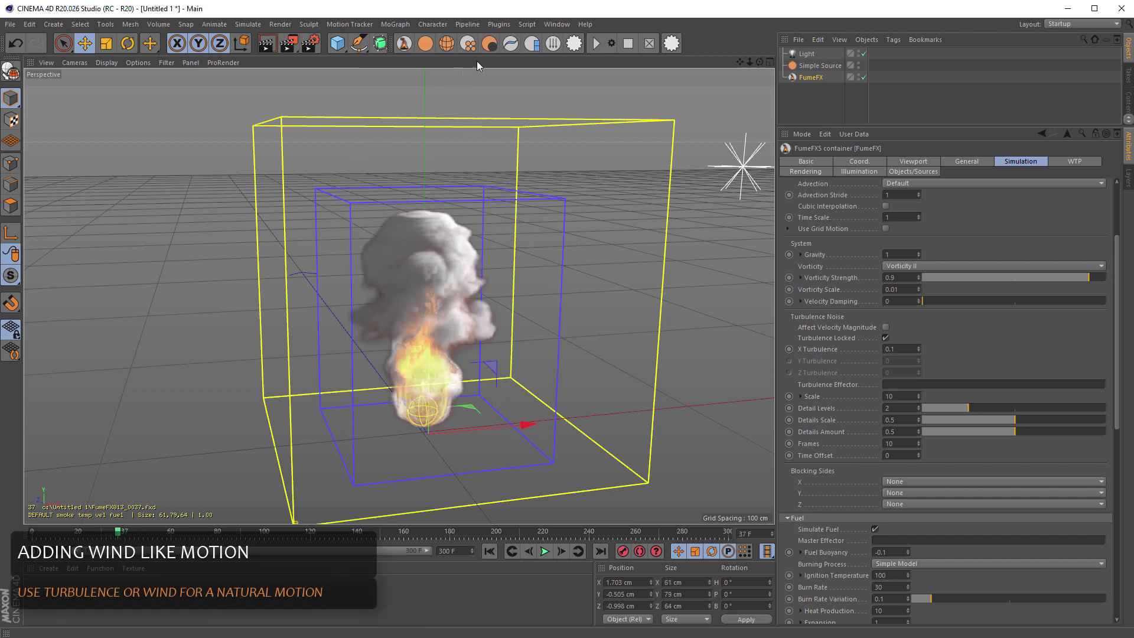
pyautogui.click(597, 44)
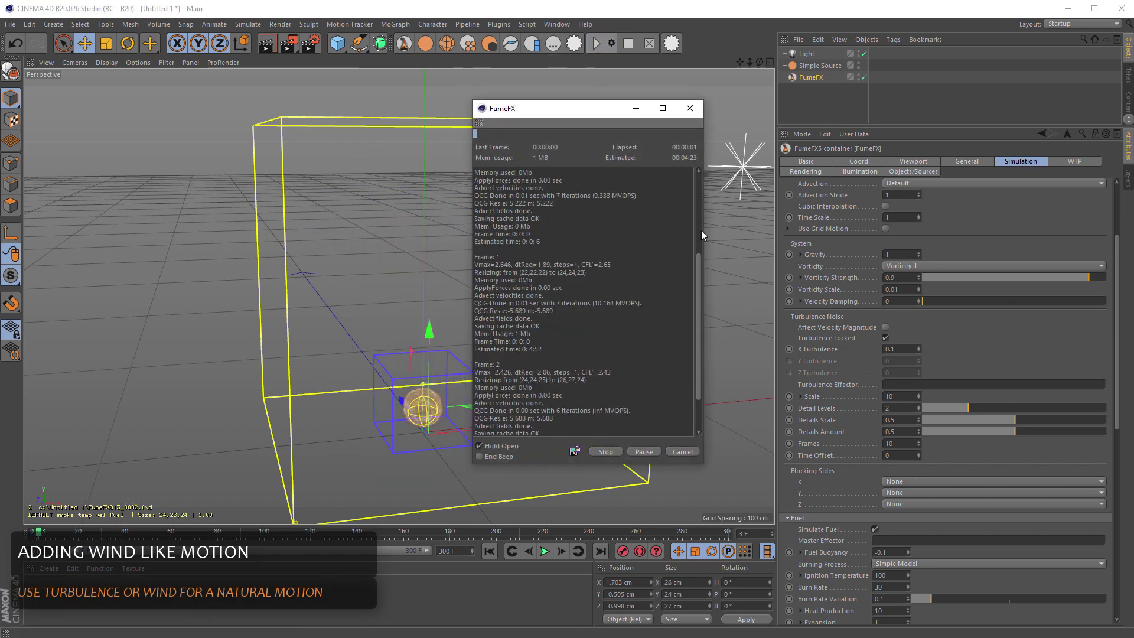
pyautogui.moveTo(589, 112); pyautogui.dragTo(620, 97)
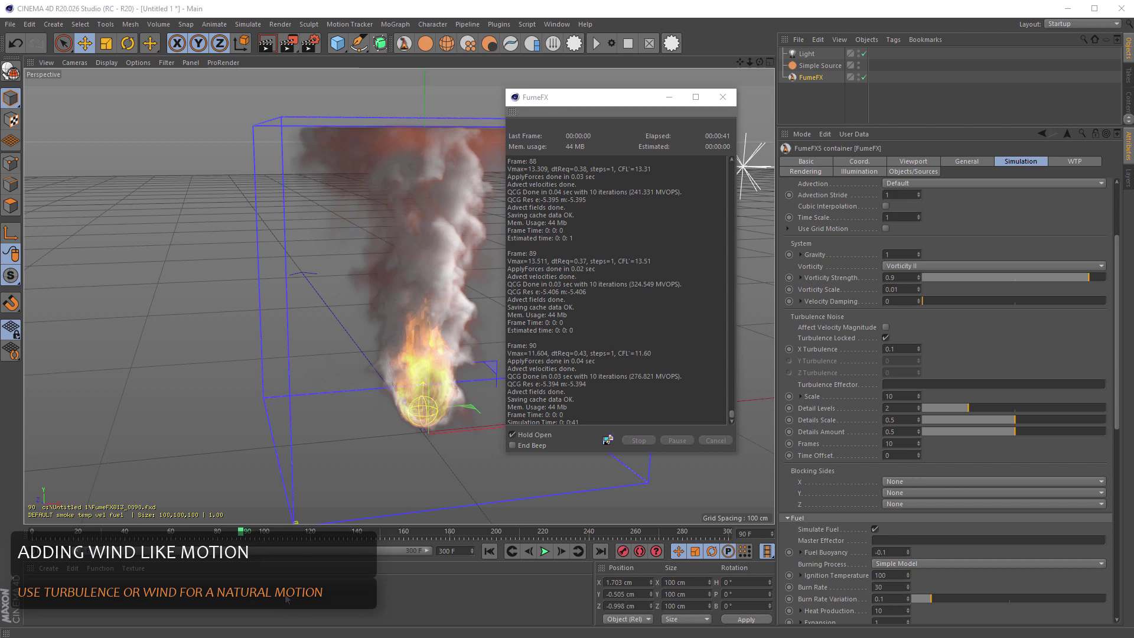
pyautogui.moveTo(241, 536); pyautogui.dragTo(59, 539)
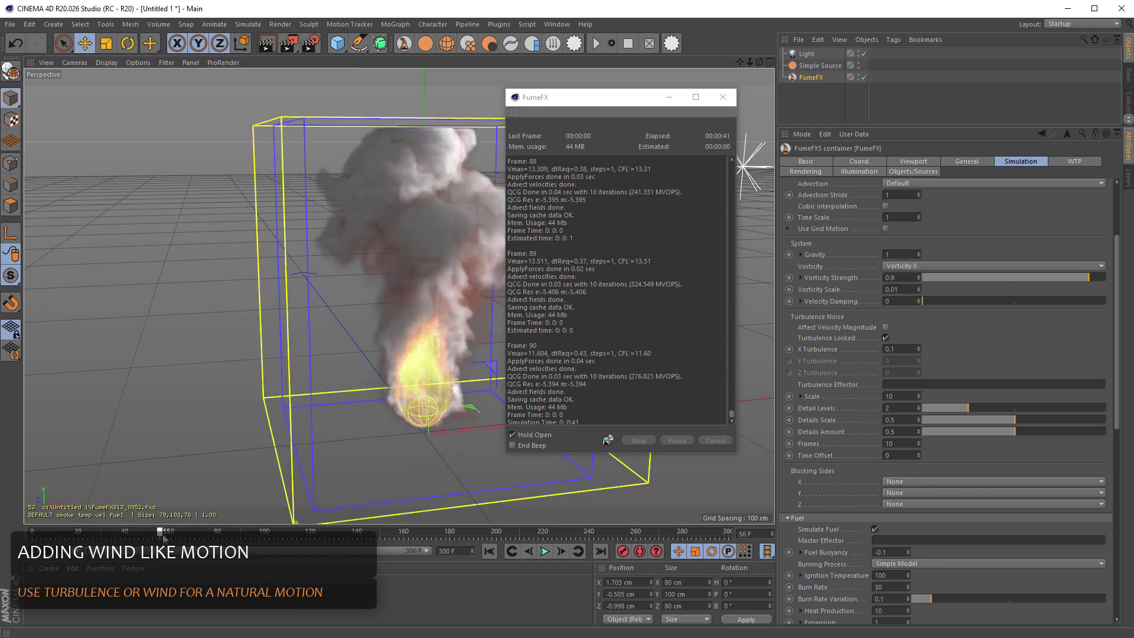
# Close the simulation log and scrub frames around 55–63 to inspect the swirling smoke
pyautogui.click(723, 98)
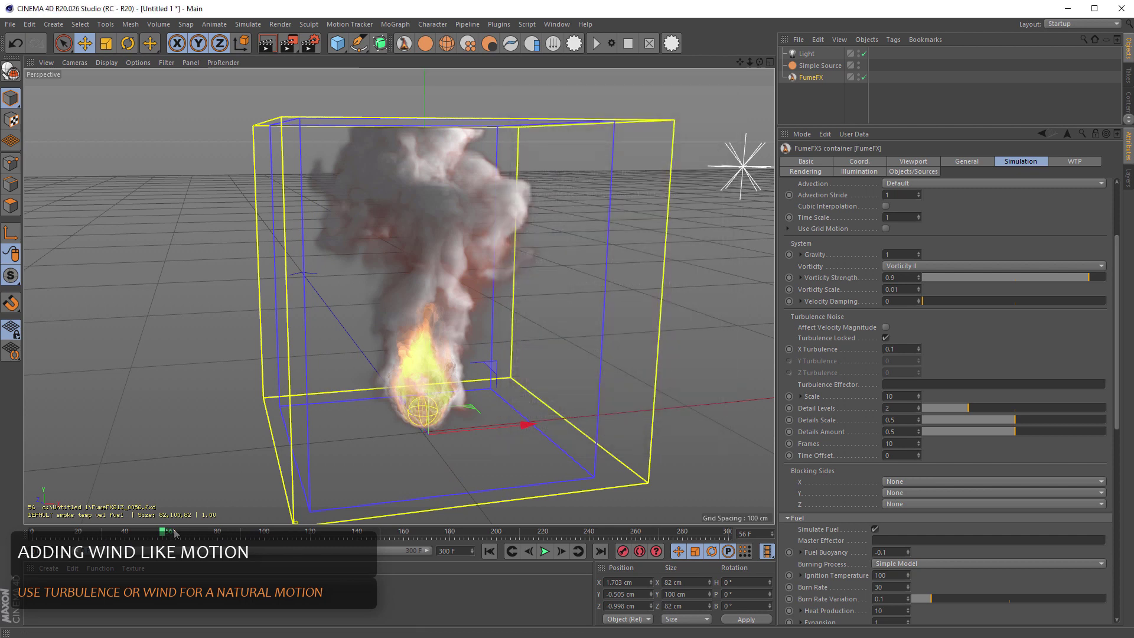
pyautogui.moveTo(164, 534)
pyautogui.mouseDown()
pyautogui.moveTo(112, 536)
pyautogui.moveTo(270, 528)
pyautogui.moveTo(140, 526)
pyautogui.moveTo(172, 534)
pyautogui.mouseUp()
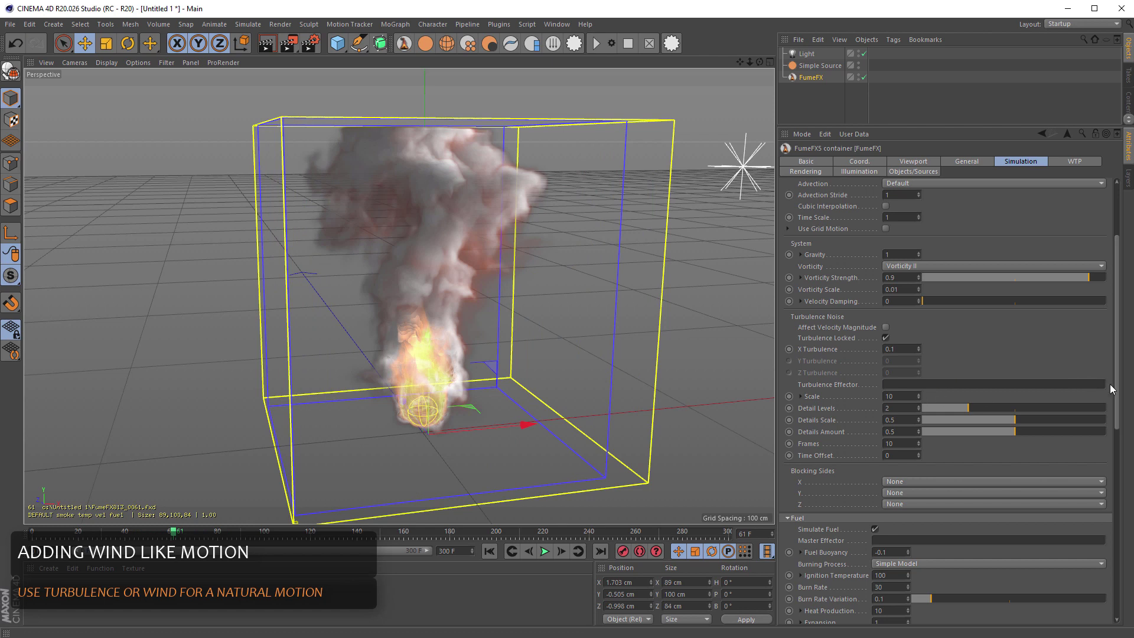
pyautogui.scroll(-2, 1109, 385)
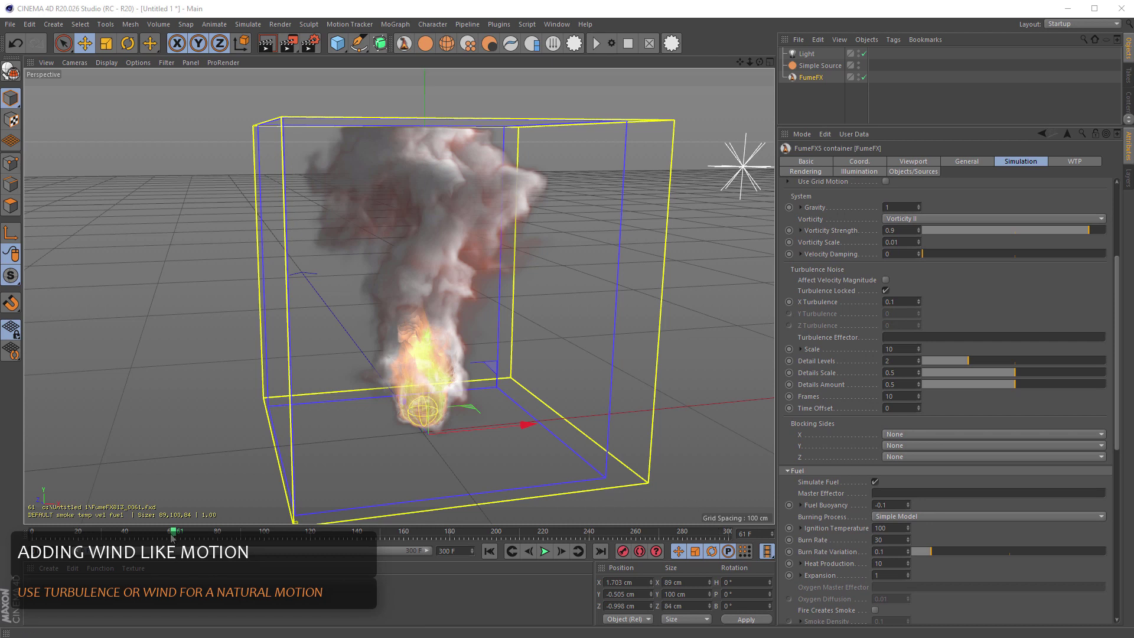
pyautogui.moveTo(140, 538)
pyautogui.mouseDown()
pyautogui.moveTo(42, 539)
pyautogui.moveTo(201, 537)
pyautogui.moveTo(116, 540)
pyautogui.moveTo(148, 539)
pyautogui.mouseUp()
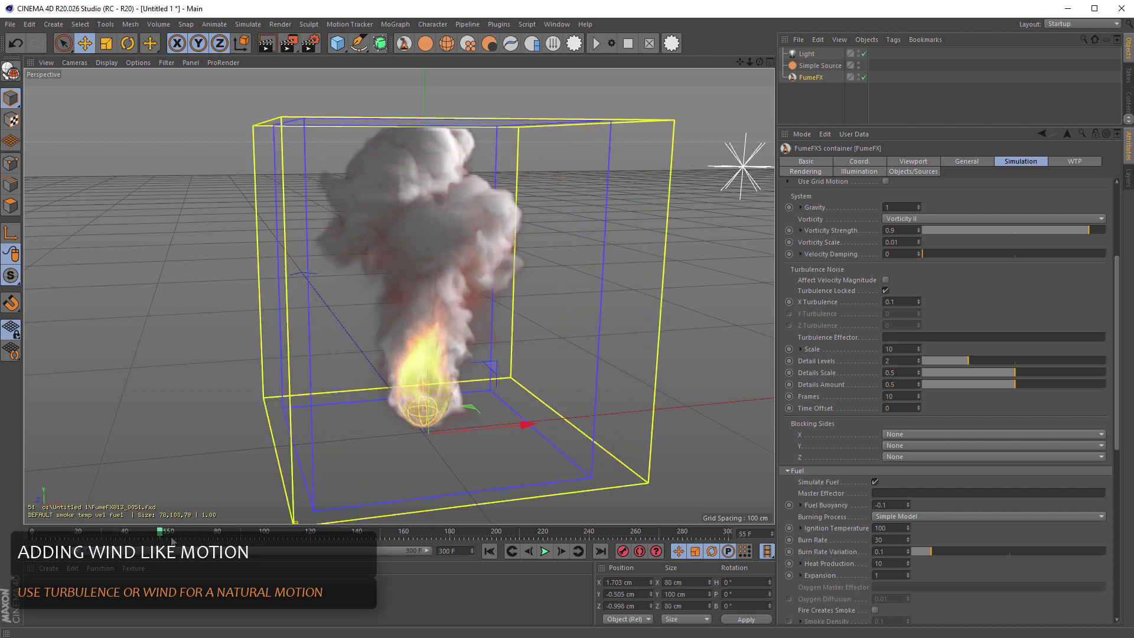